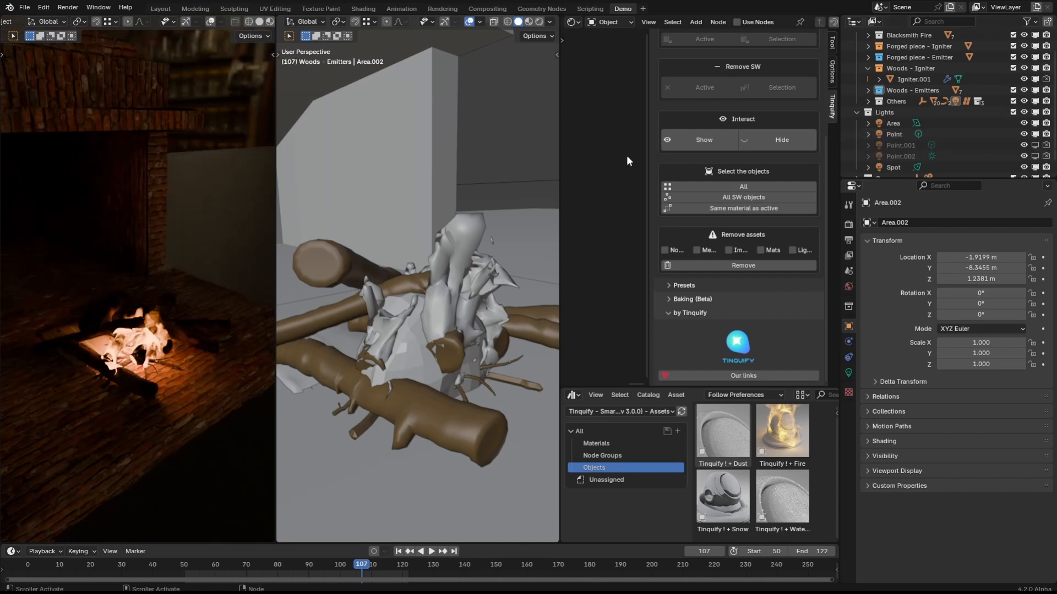
Play the campfire animation and view the burning logs from another angle
key("space")
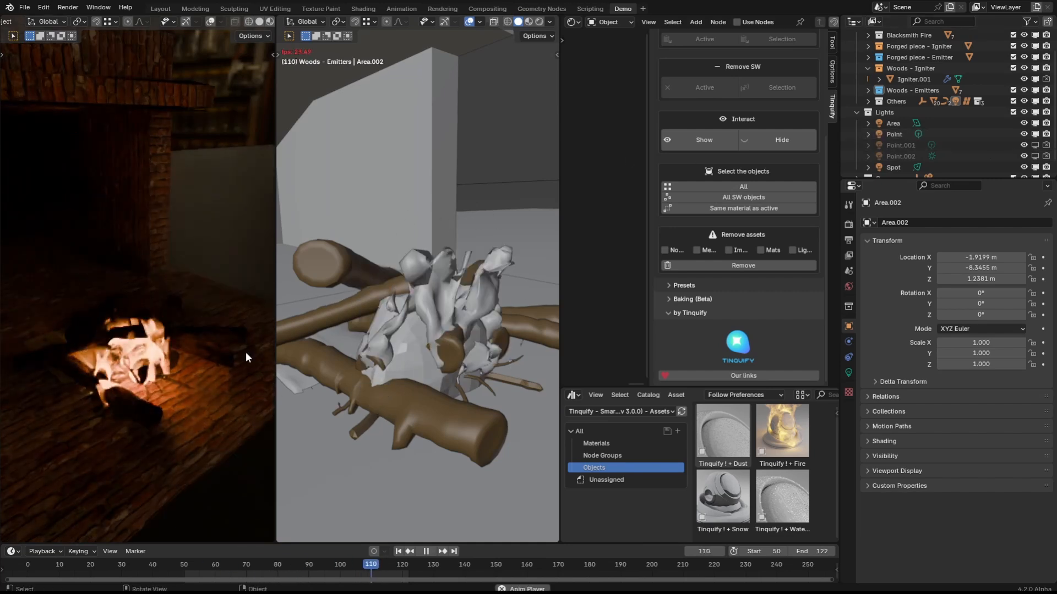
middle_click_drag(308, 330, 377, 315)
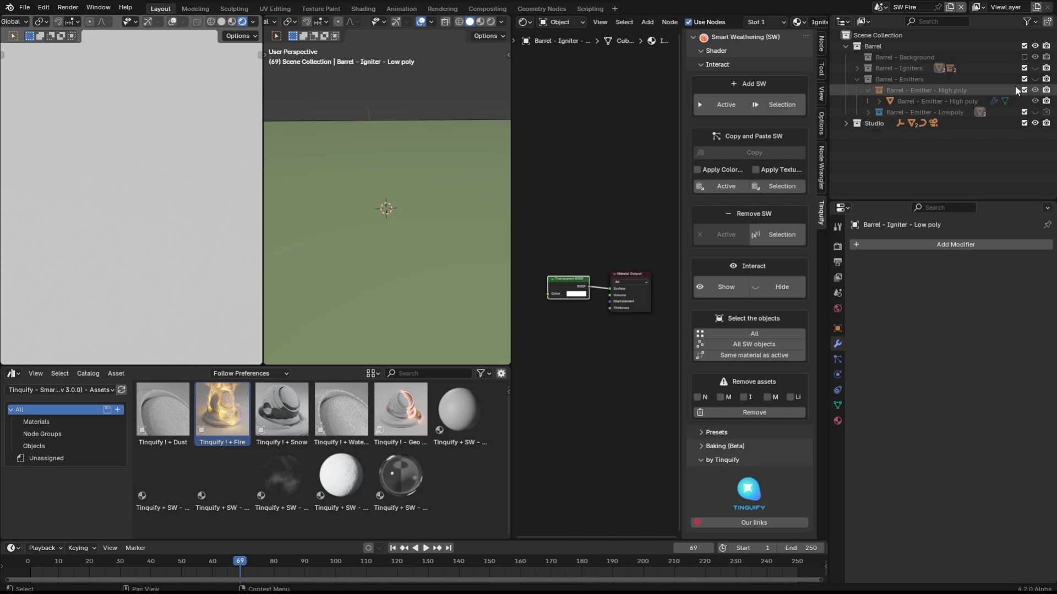
Show the Barrel - Emitter - High poly collection, select its barrel mesh for inspection, and hide the collection again
left_click(1034, 79)
left_click(1034, 90)
left_click(963, 101)
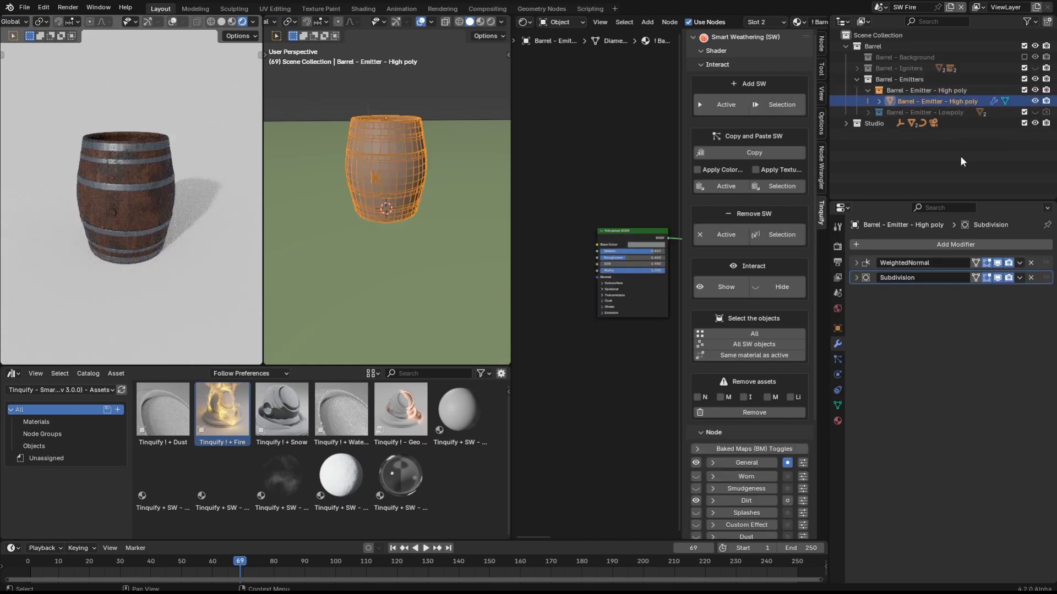
left_click(1035, 90)
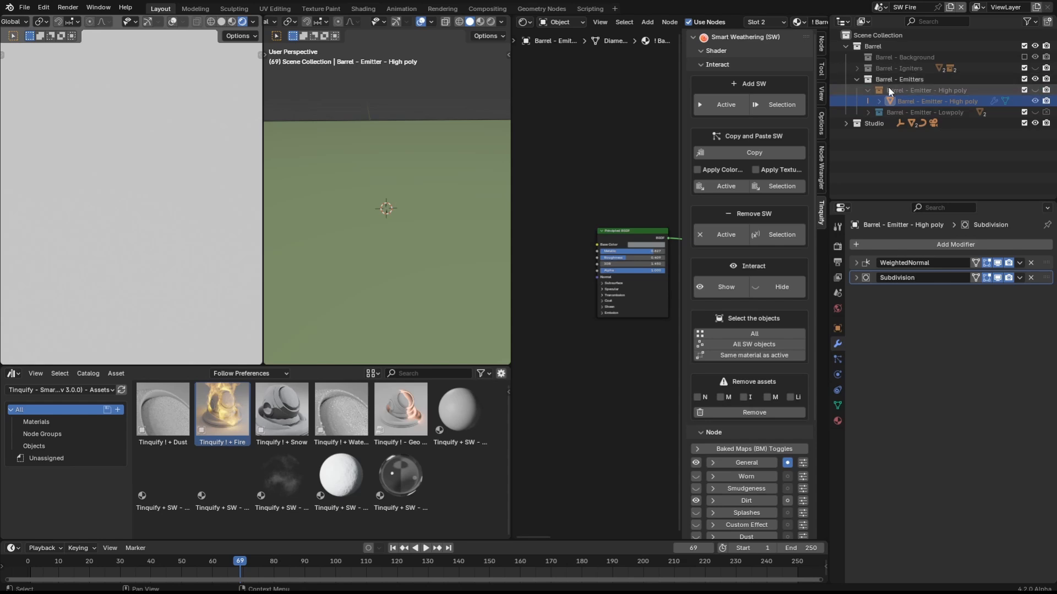
Show the Barrel - Emitter - Lowpoly collection to examine the simplified barrel, and hide it again
left_click(868, 90)
left_click(1034, 101)
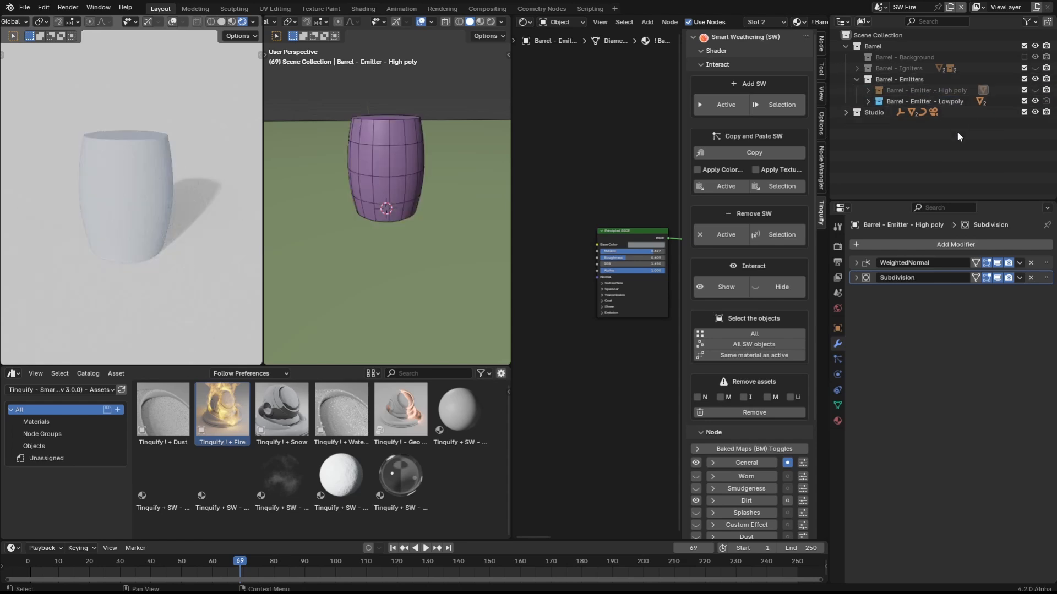
left_click(1034, 100)
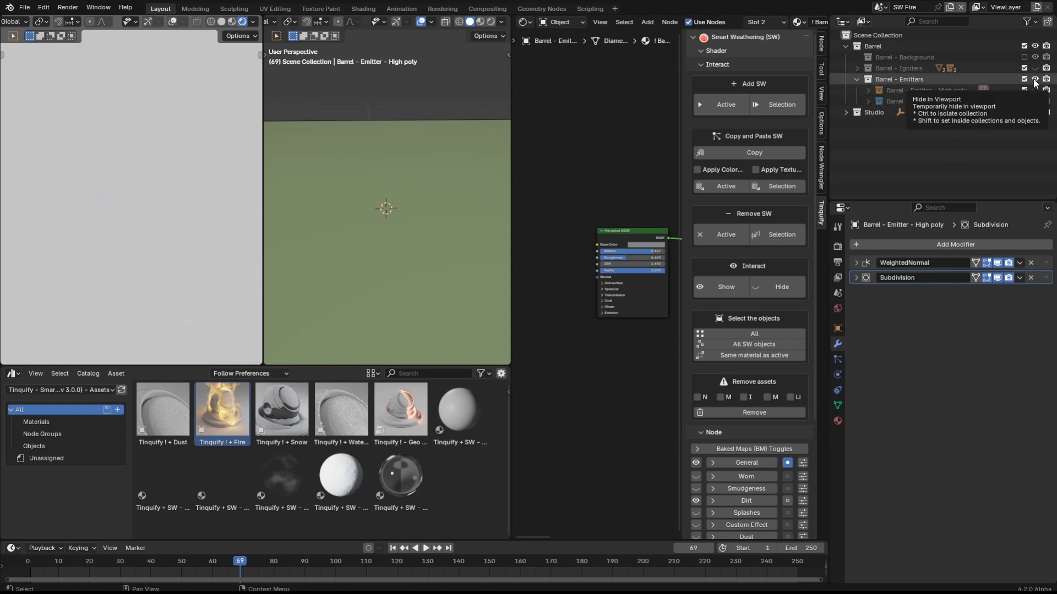
left_click(1035, 89)
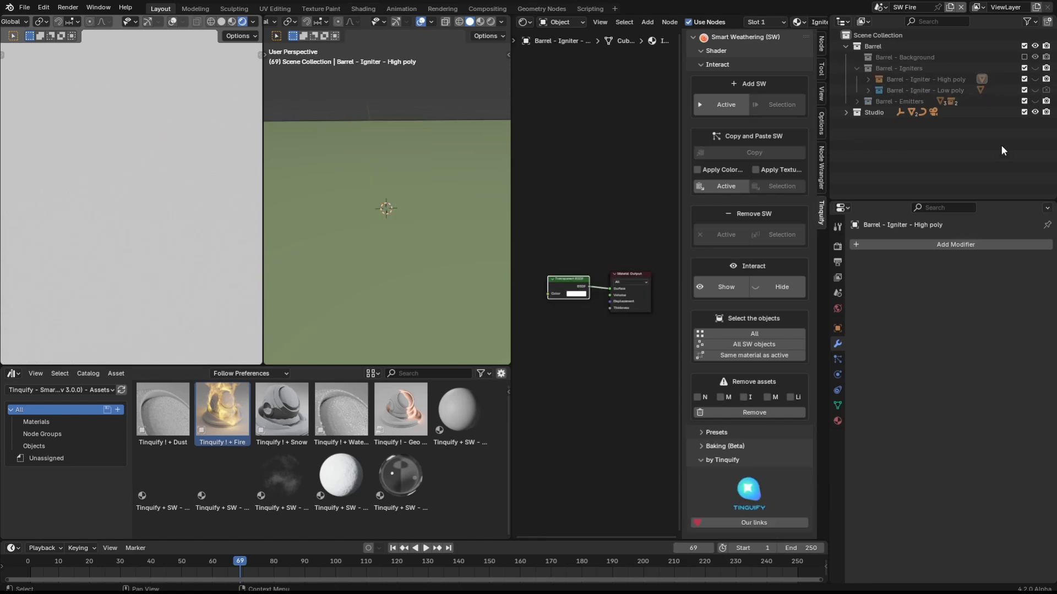
Show the Barrel - Igniter - High poly collection and select its mesh to examine the topology
left_click(1035, 79)
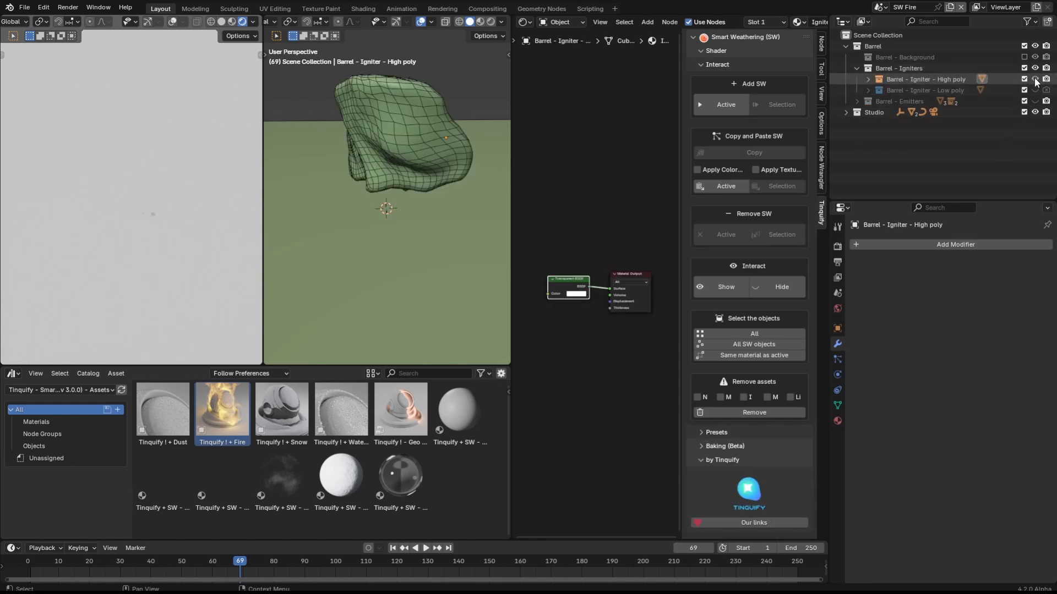
left_click(868, 79)
left_click(909, 89)
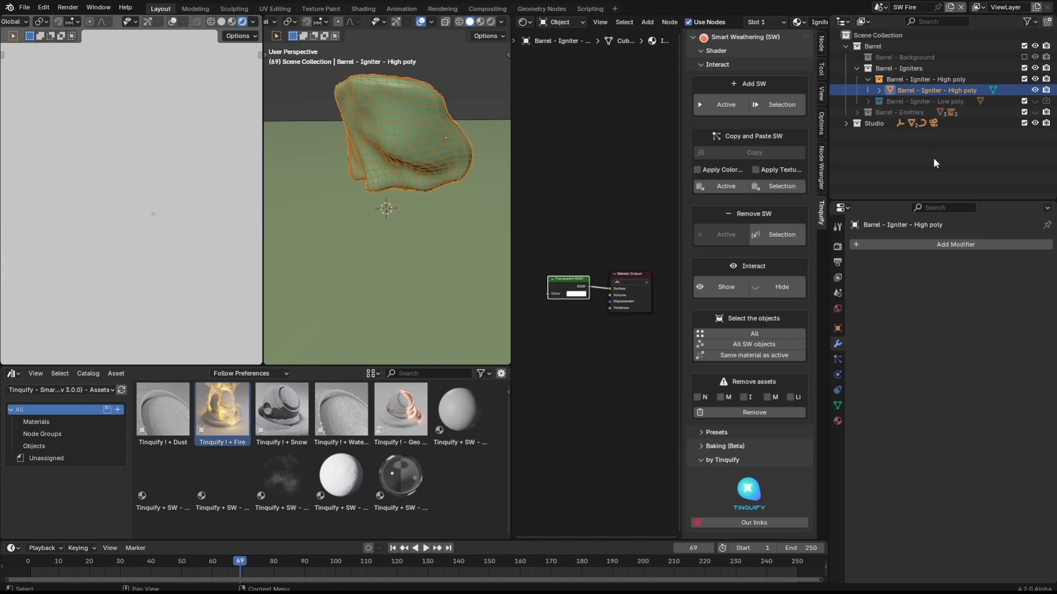
left_click(868, 79)
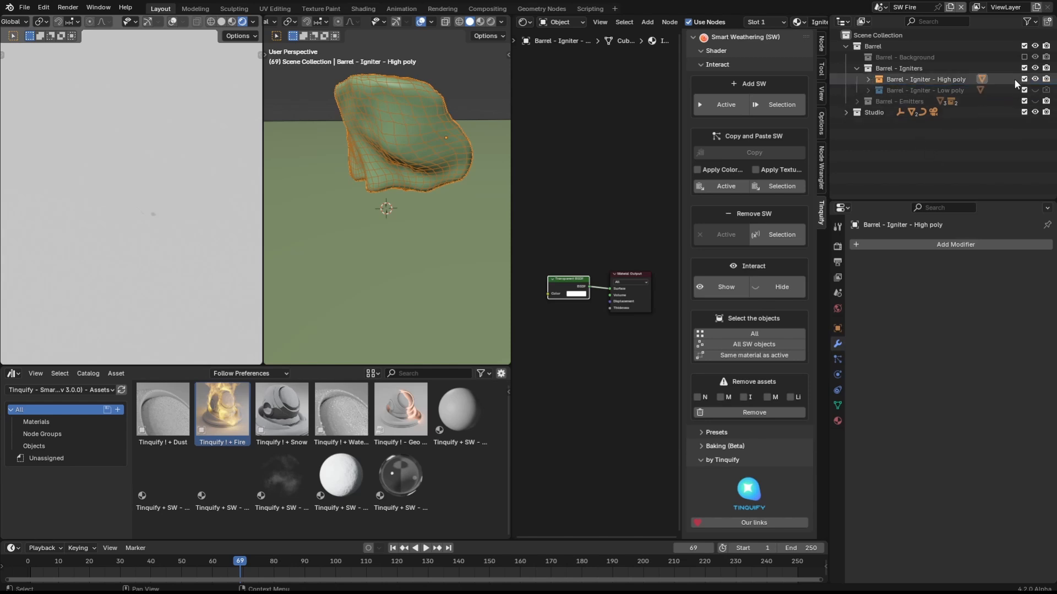
Swap to the Barrel - Igniter - Low poly collection, select its mesh to examine it, and hide the collection again
left_click(1034, 80)
left_click(1035, 90)
left_click(868, 90)
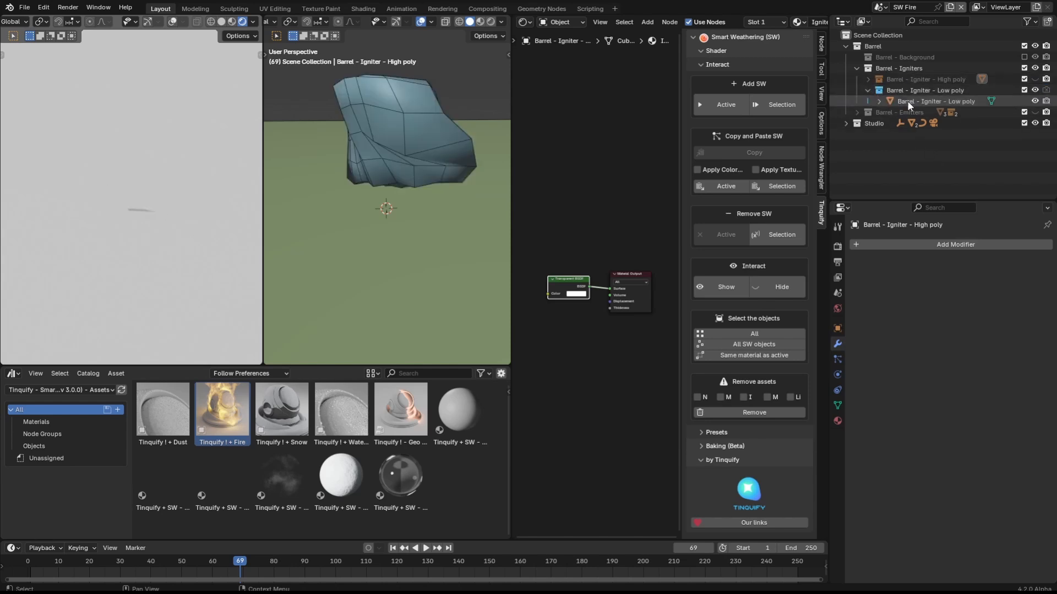
left_click(908, 101)
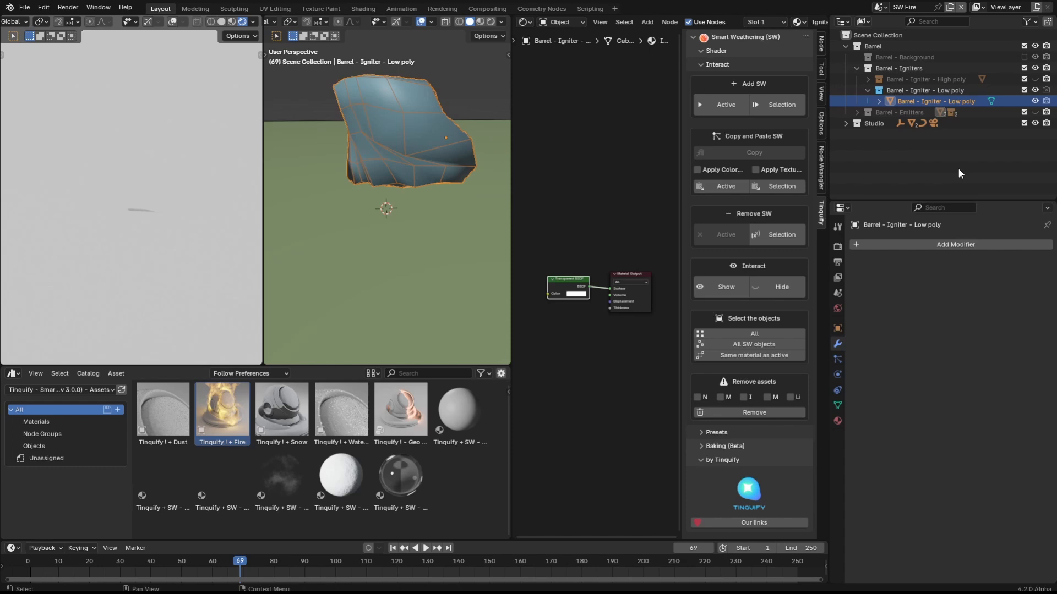
left_click(868, 90)
left_click(1034, 90)
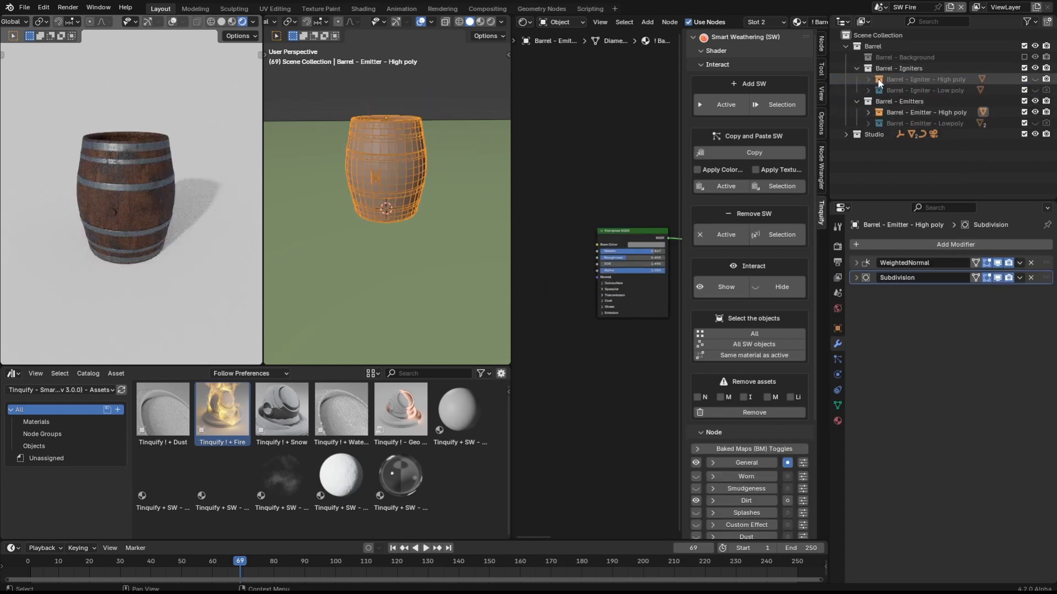
Show the high-poly igniter together with the high-poly emitter barrel and clear the selection
left_click(1034, 79)
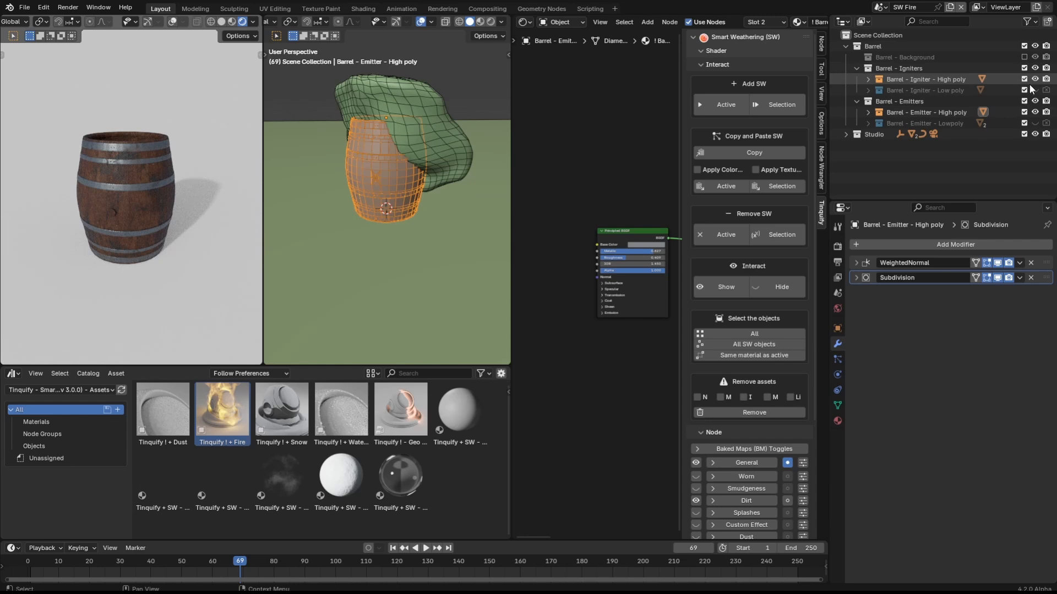
left_click(949, 154)
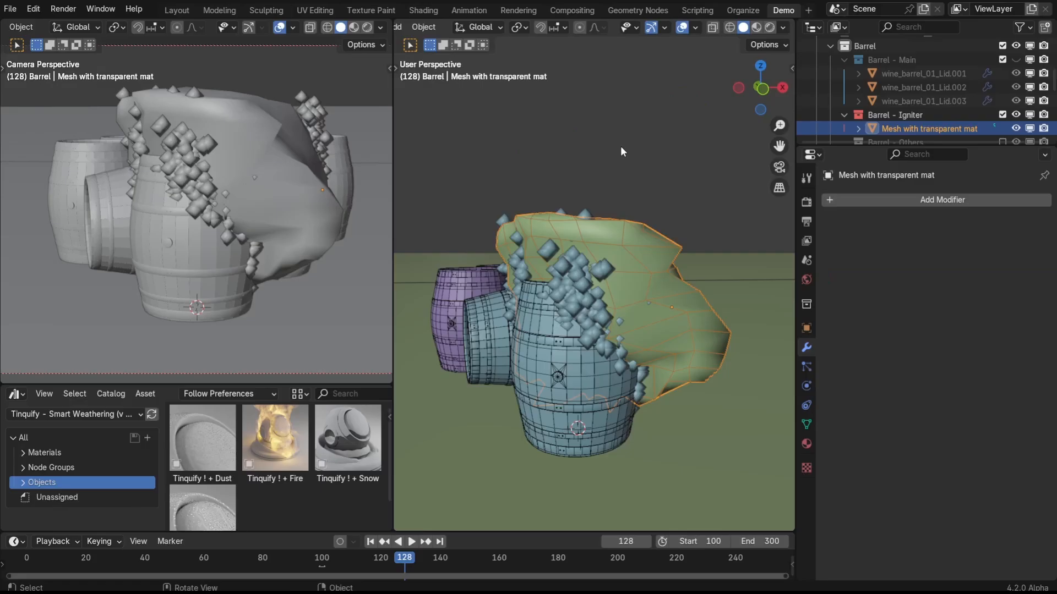
Play the barrel particle animation to check the playback rate, stopping at frame 160
key("space")
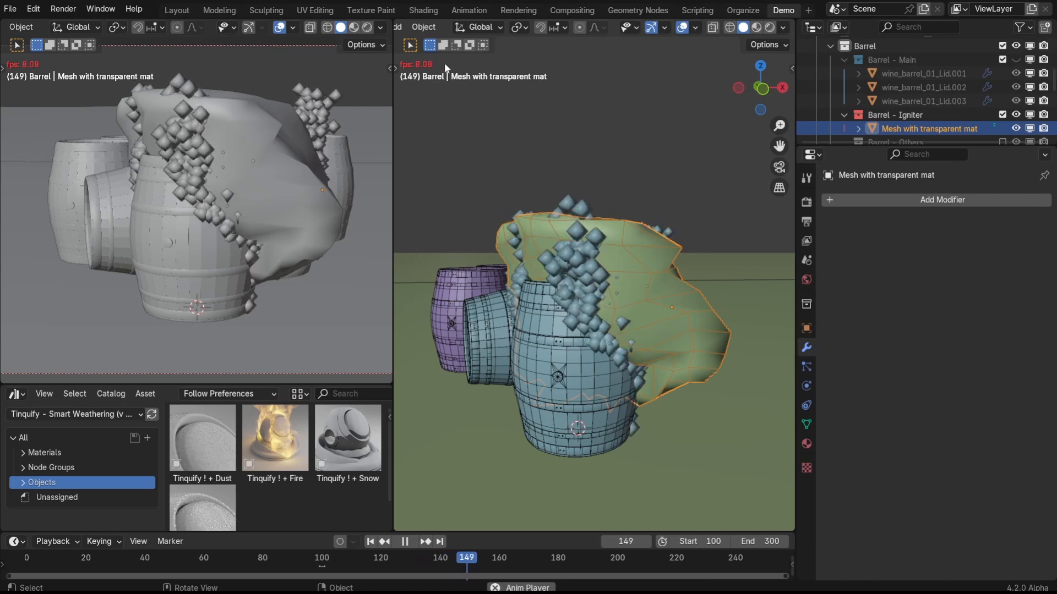
key("space")
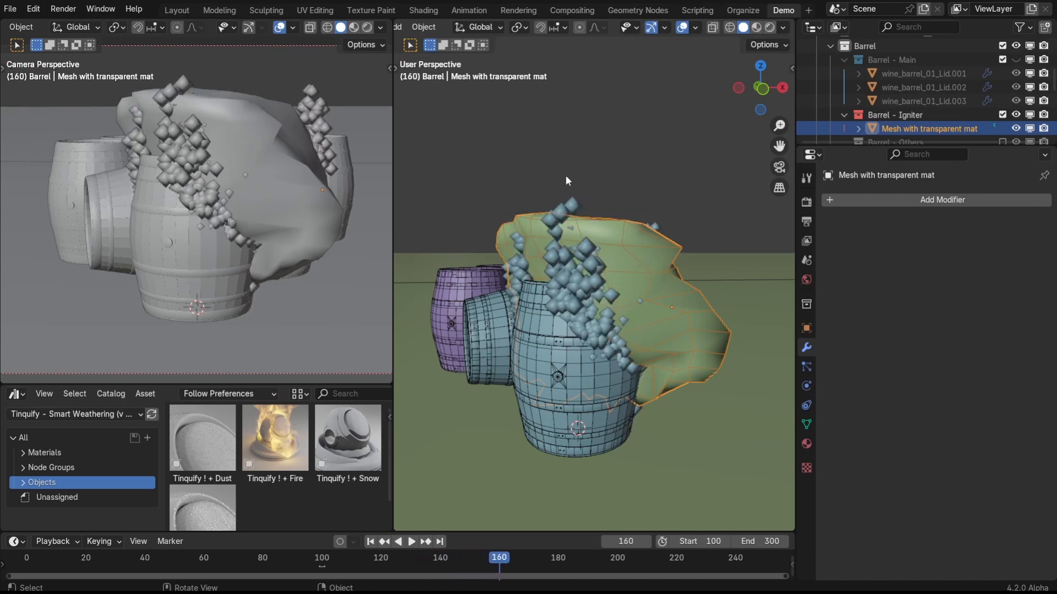
Un-subdivide the igniter object Mesh with transparent mat twice in Edit Mode and return to Object Mode
key("Tab")
right_click(616, 229)
left_click(616, 229)
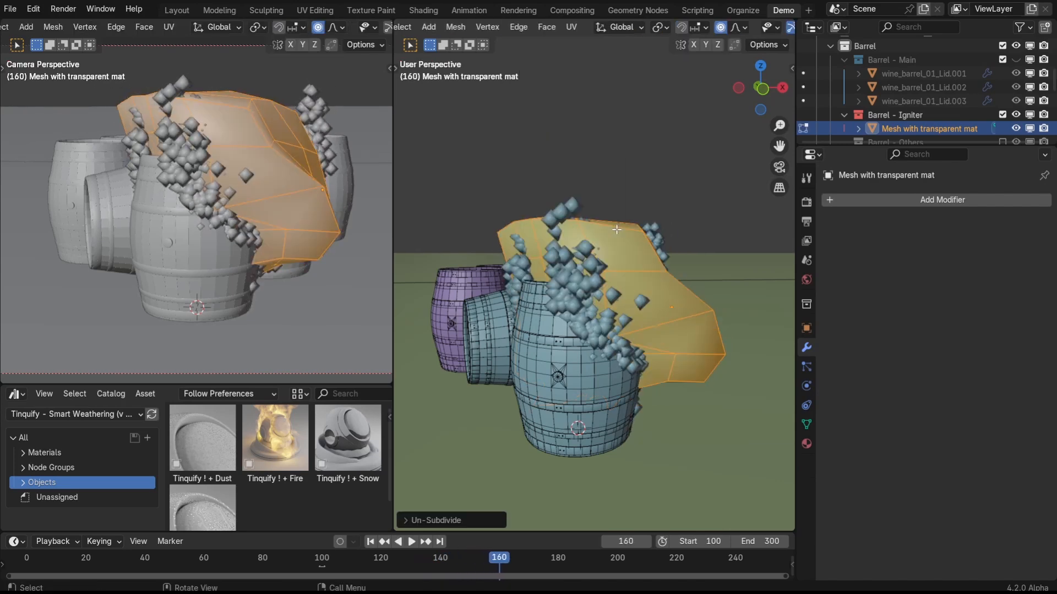
right_click(616, 229)
left_click(616, 229)
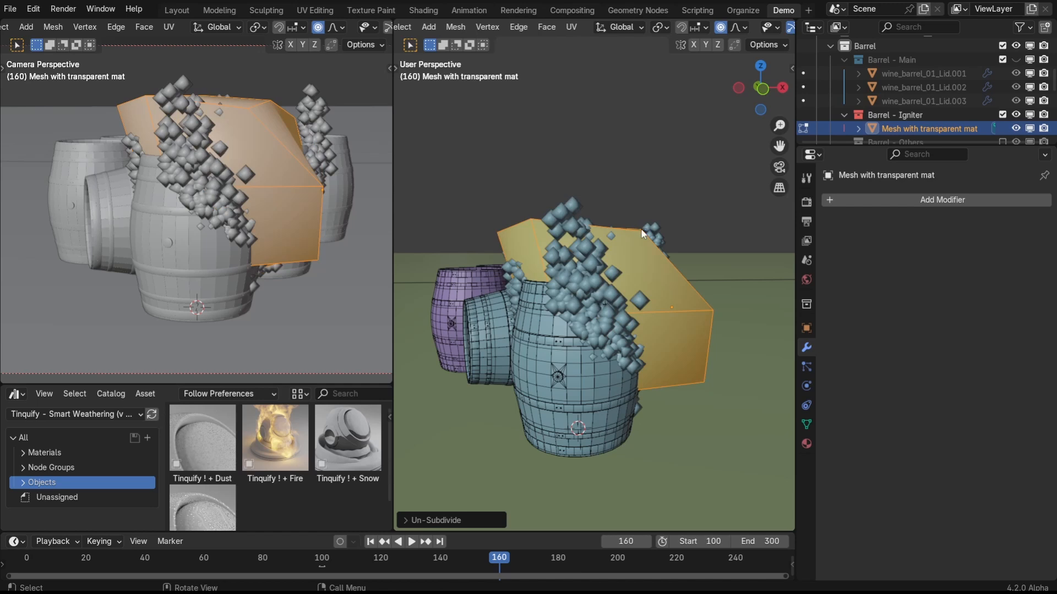
key("Tab")
Play the animation with the simplified igniter mesh to check the playback rate
key("space")
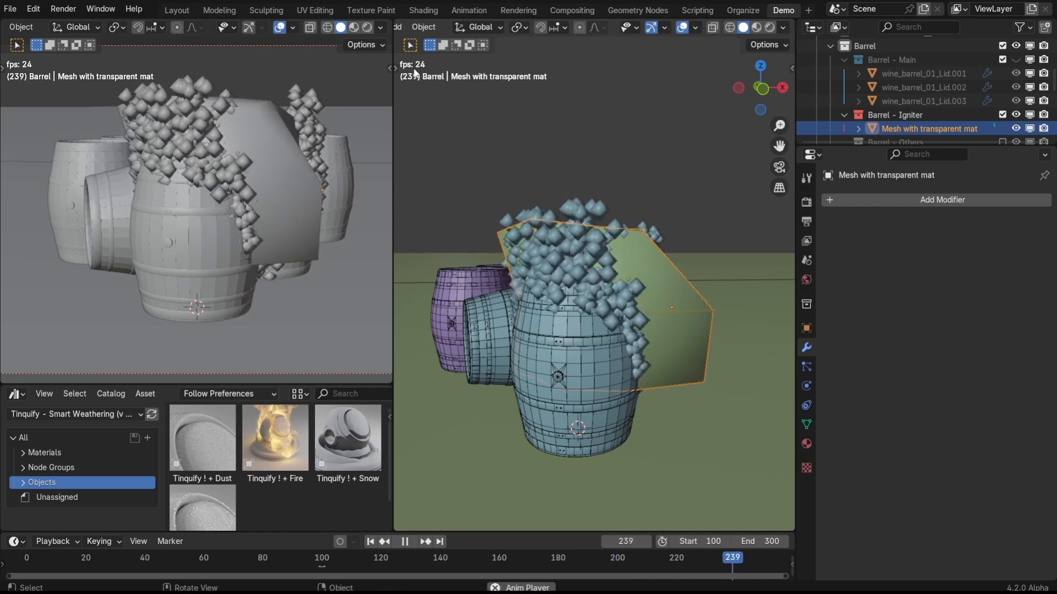
key("space")
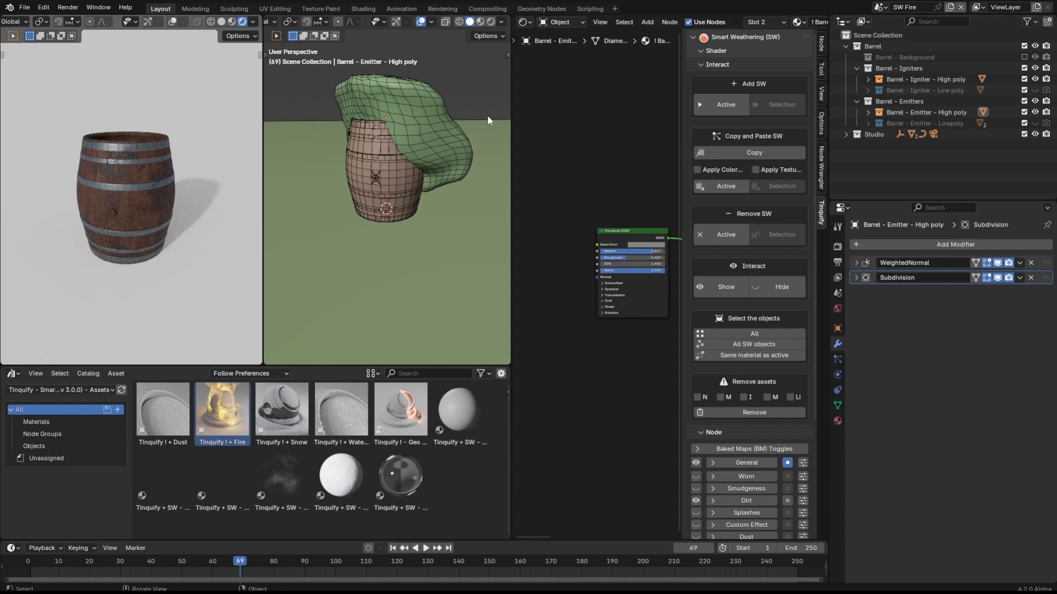
Select the high-poly igniter around the barrel and examine its Transparent BSDF material
left_click(445, 114)
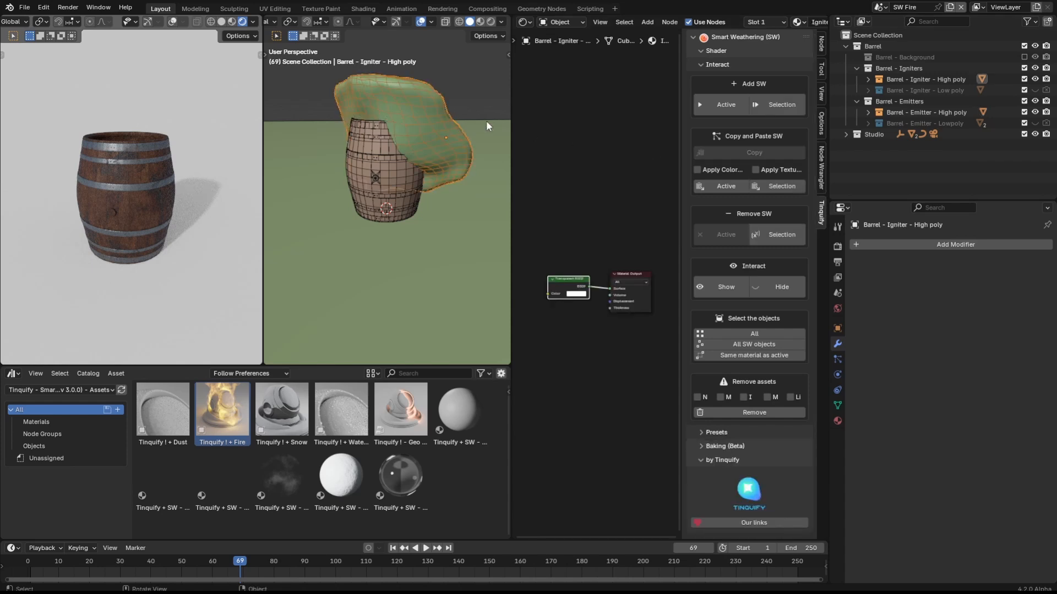
left_click(837, 421)
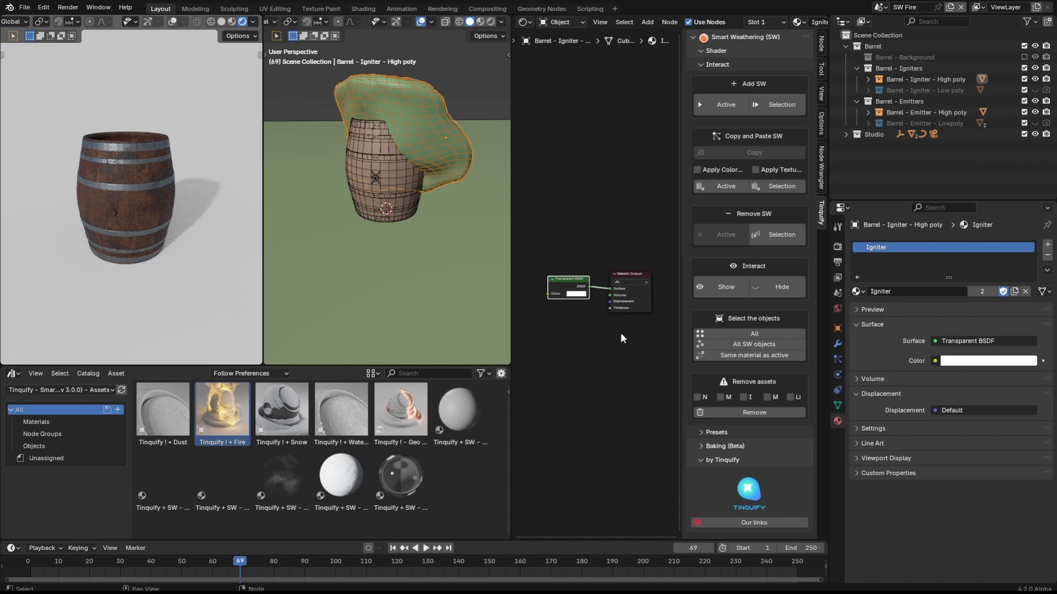
scroll(613, 328, "up", 2)
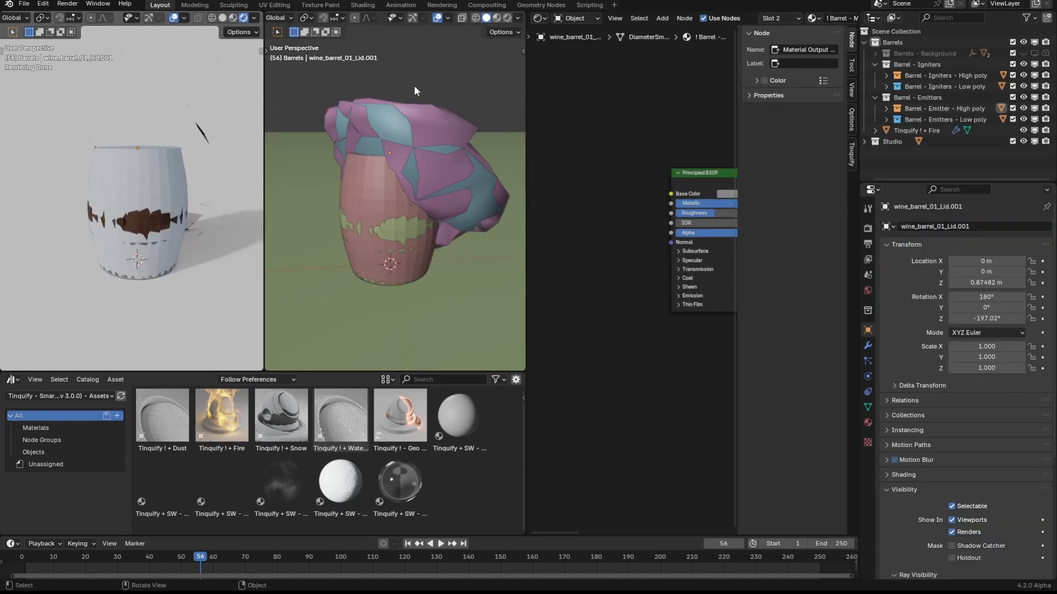
Parent the low-poly igniter Cube.001 to the high-poly igniter Cube.007 and test moving them together, cancelling the move
left_click(394, 118)
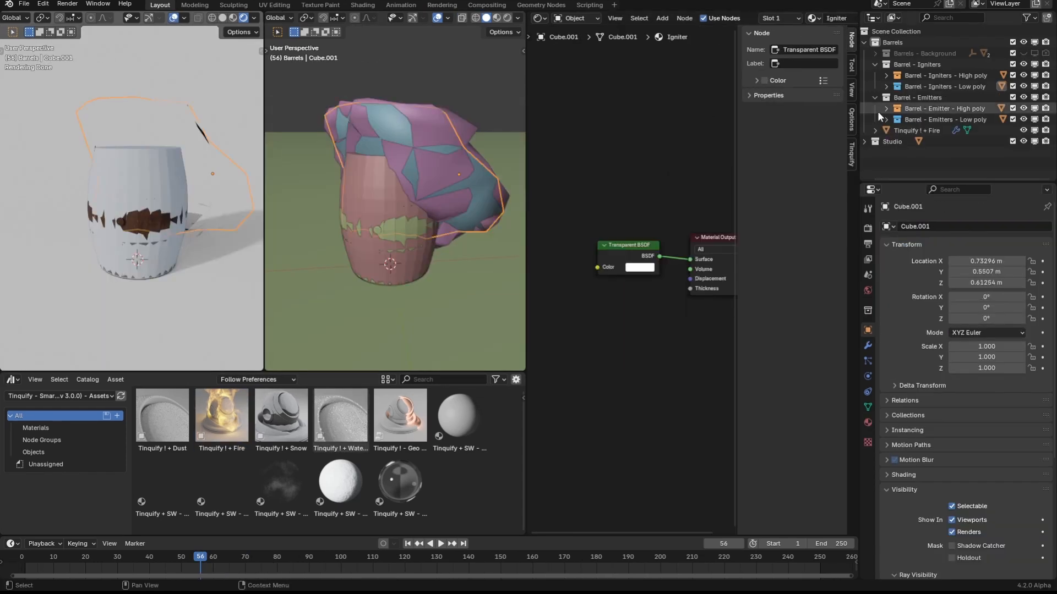
left_click(461, 123, "shift")
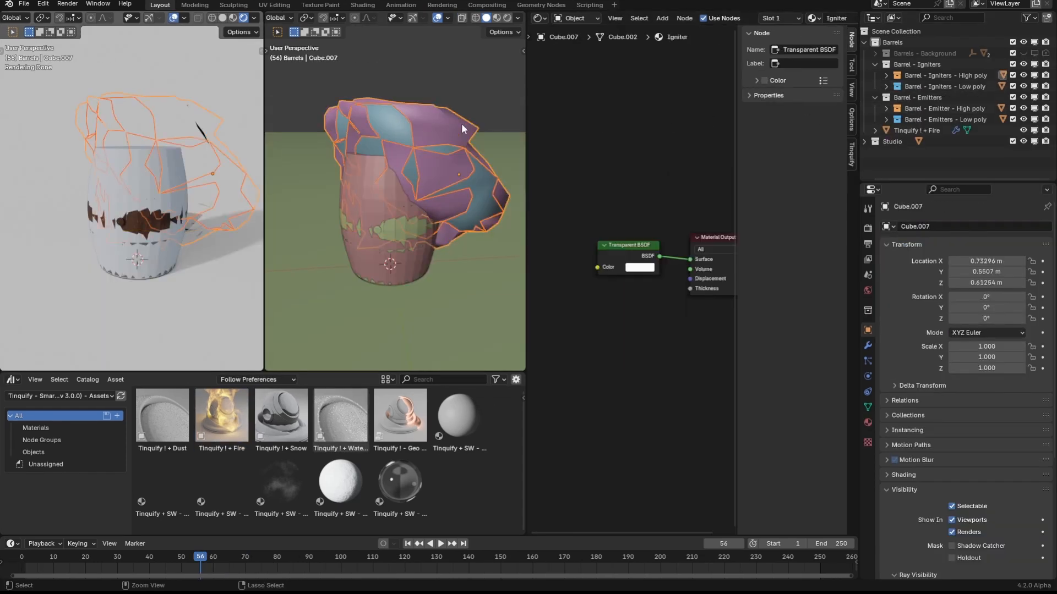
key("ctrl+p")
left_click(458, 120)
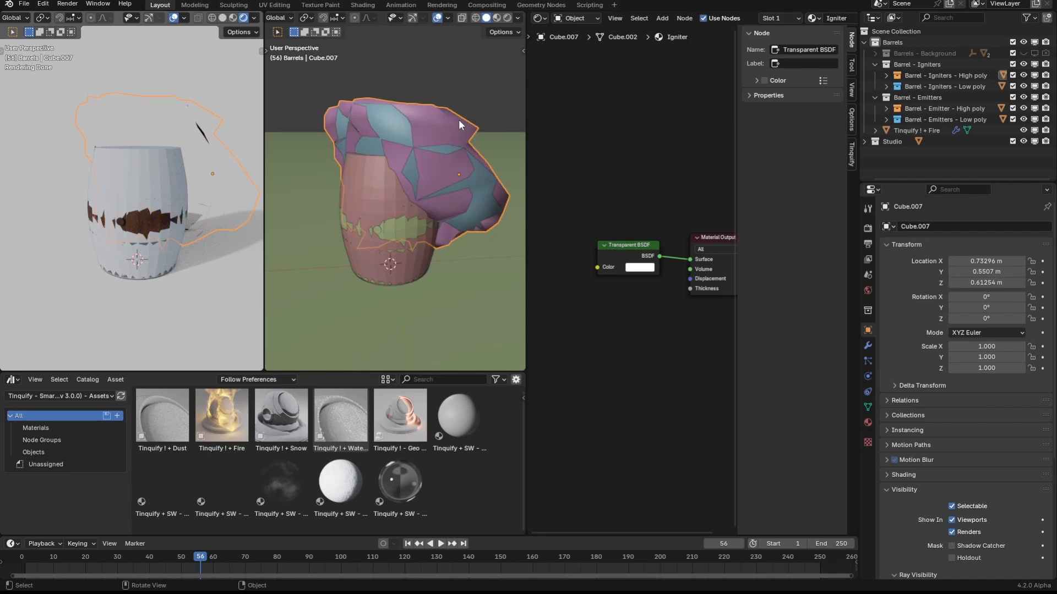
key("g")
right_click(466, 80)
Parent the low-poly emitter barrel to the high-poly barrel and test moving both, cancelling the move
left_click(377, 173)
left_click(405, 226, "shift")
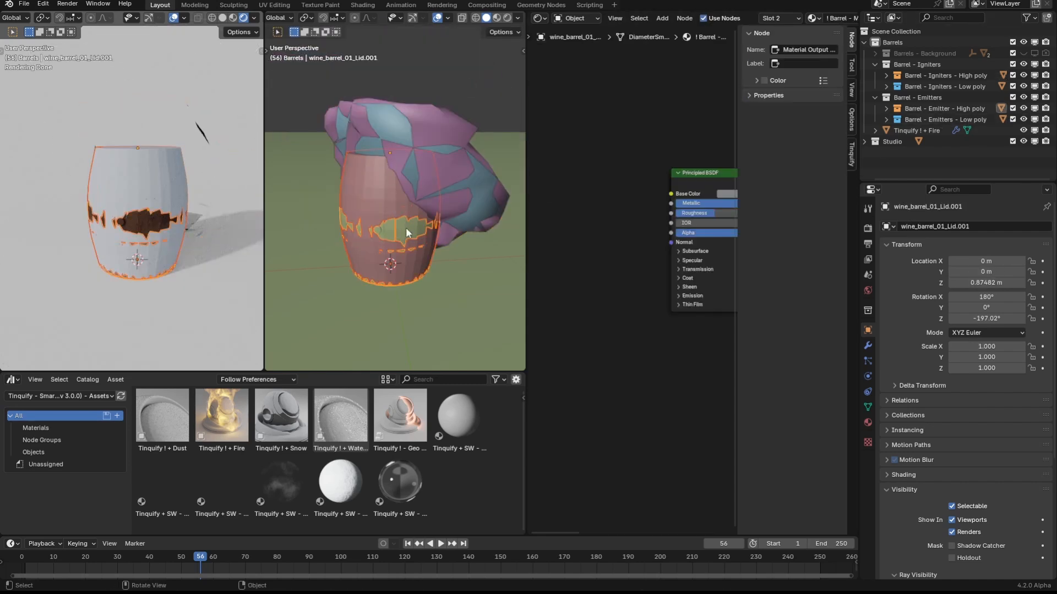
key("ctrl+p")
left_click(405, 226)
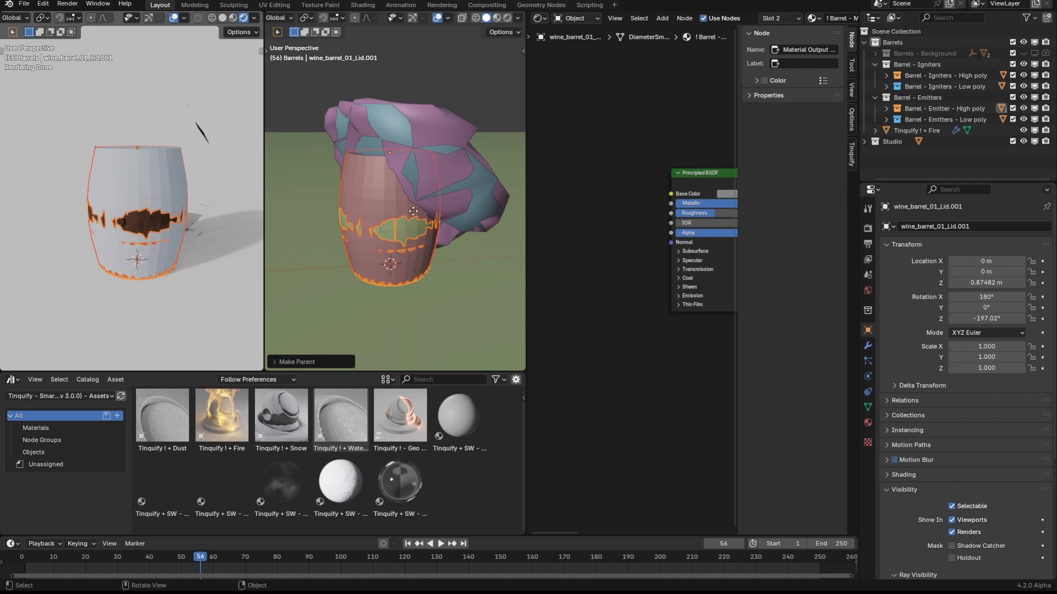
key("g")
right_click(390, 214)
Exclude the low-poly emitter and low-poly igniter collections from the view layer
left_click(1013, 87)
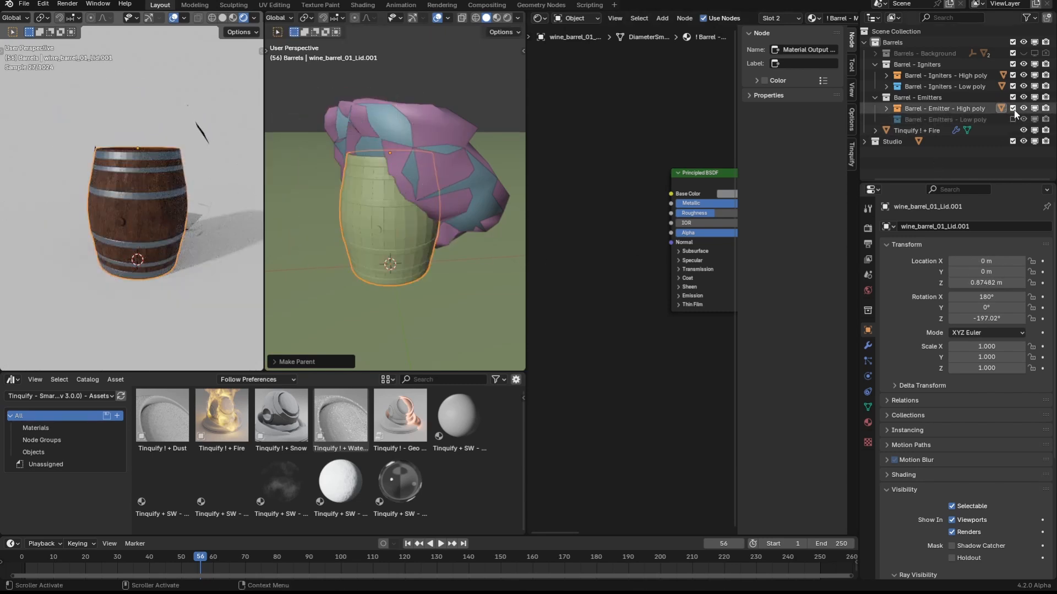
left_click(1013, 119)
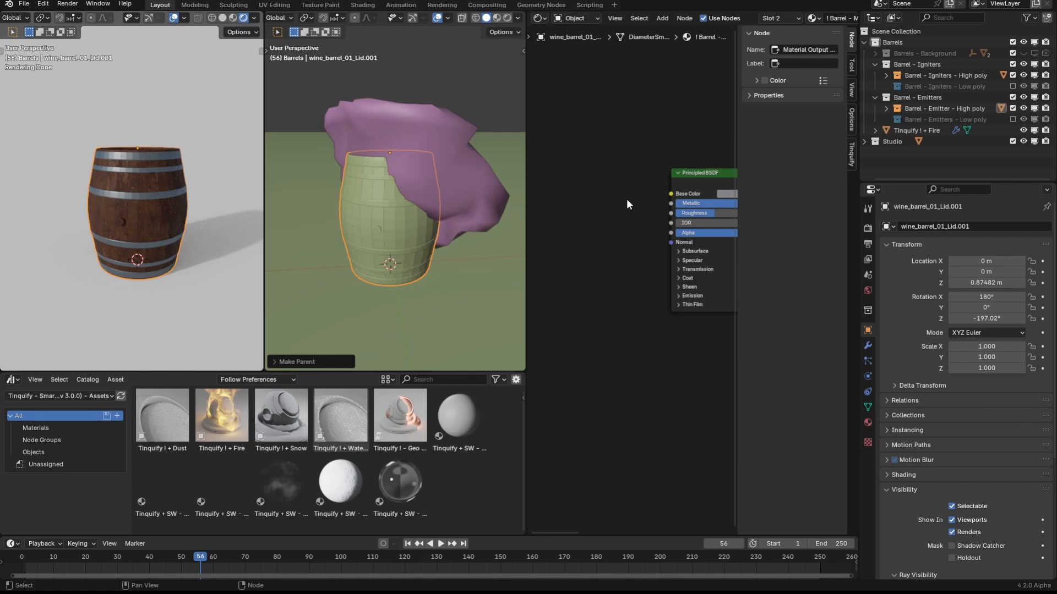
left_click(1012, 64)
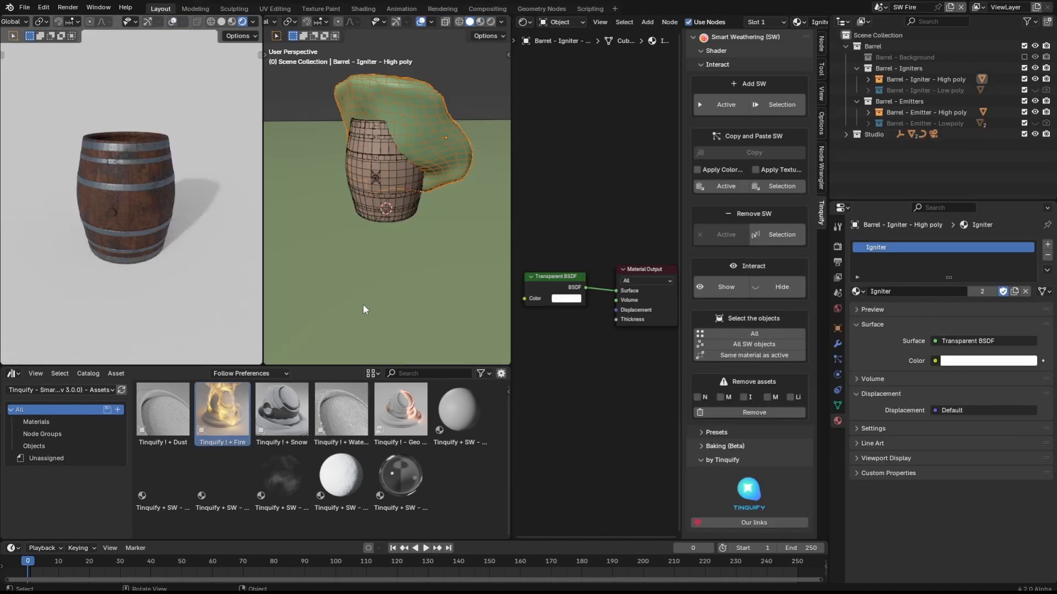
Add the Tinquify ! + Fire asset beside the barrel and move it into the Barrel - Emitter - High poly collection
left_click_drag(237, 410, 417, 273)
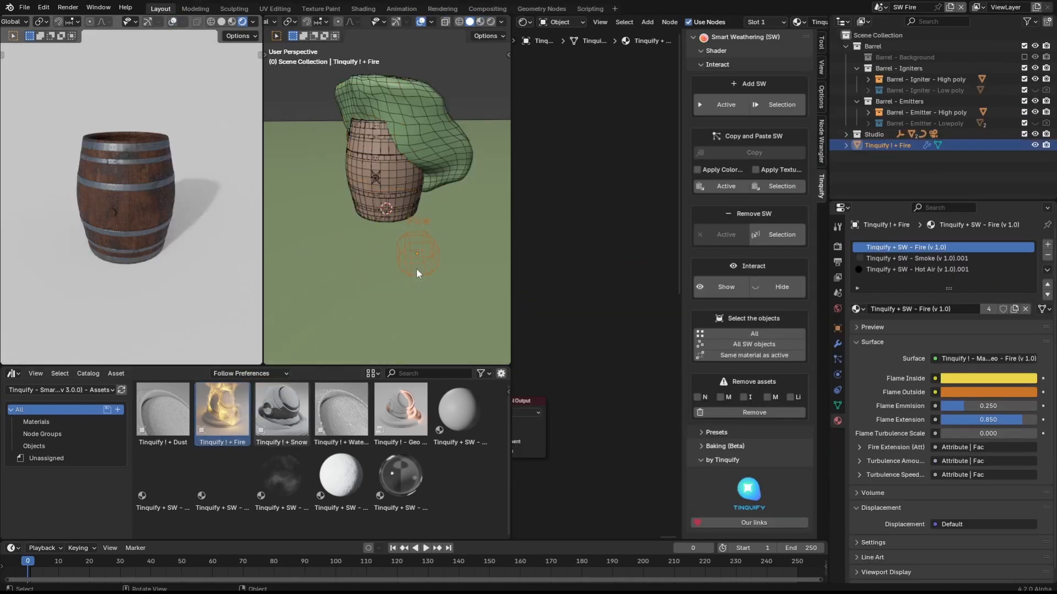
left_click_drag(903, 146, 884, 47)
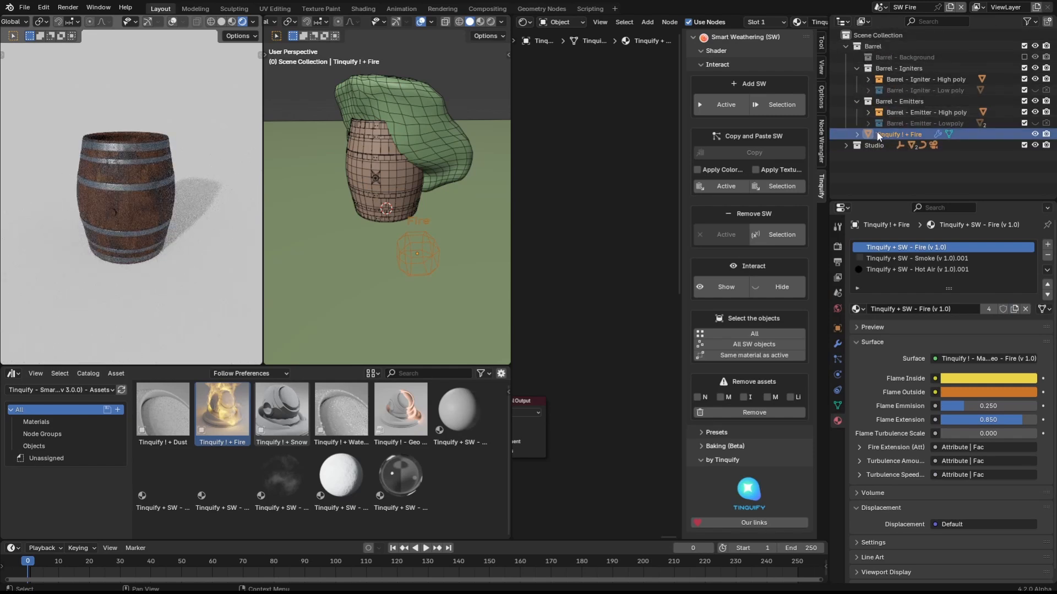
left_click_drag(880, 127, 865, 111)
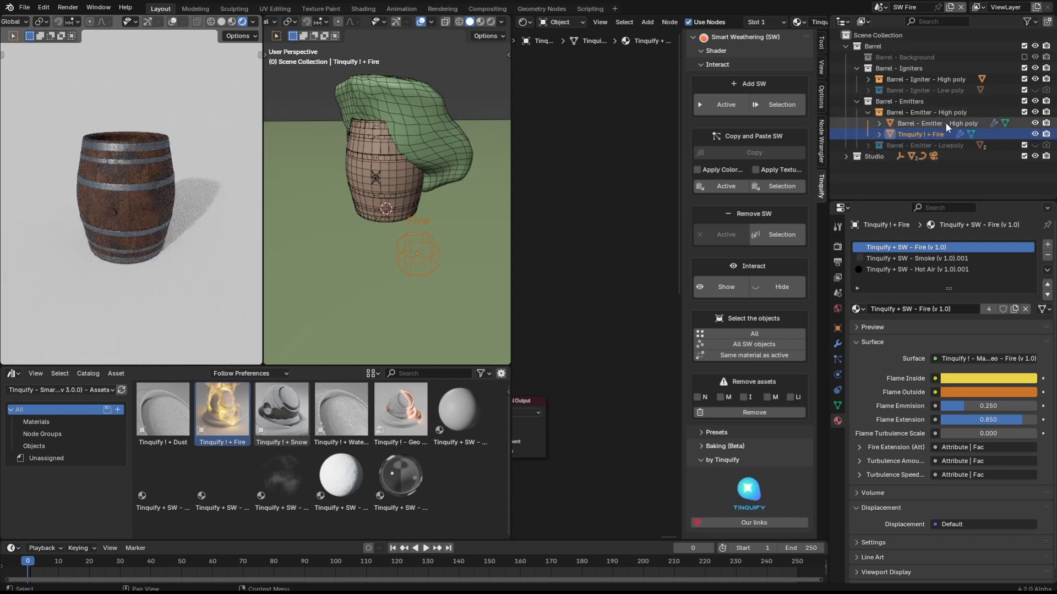
Move the Tinquify ! + Fire object directly into the Barrel collection and collapse the Barrel - Igniters and Barrel - Emitters collections
left_click_drag(927, 134, 876, 44)
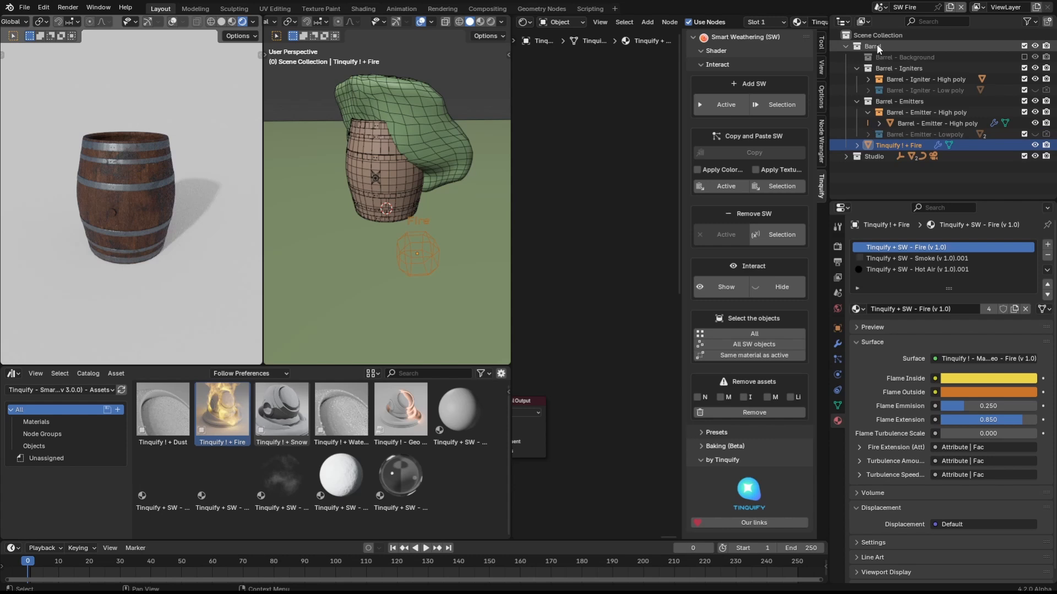
left_click(856, 101)
left_click(856, 68)
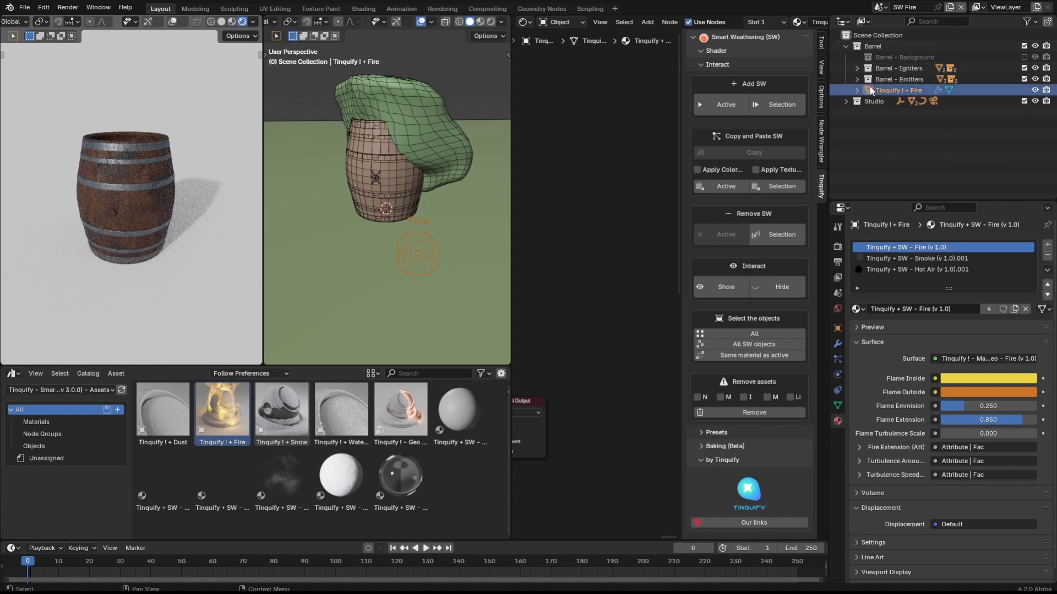
left_click(901, 131)
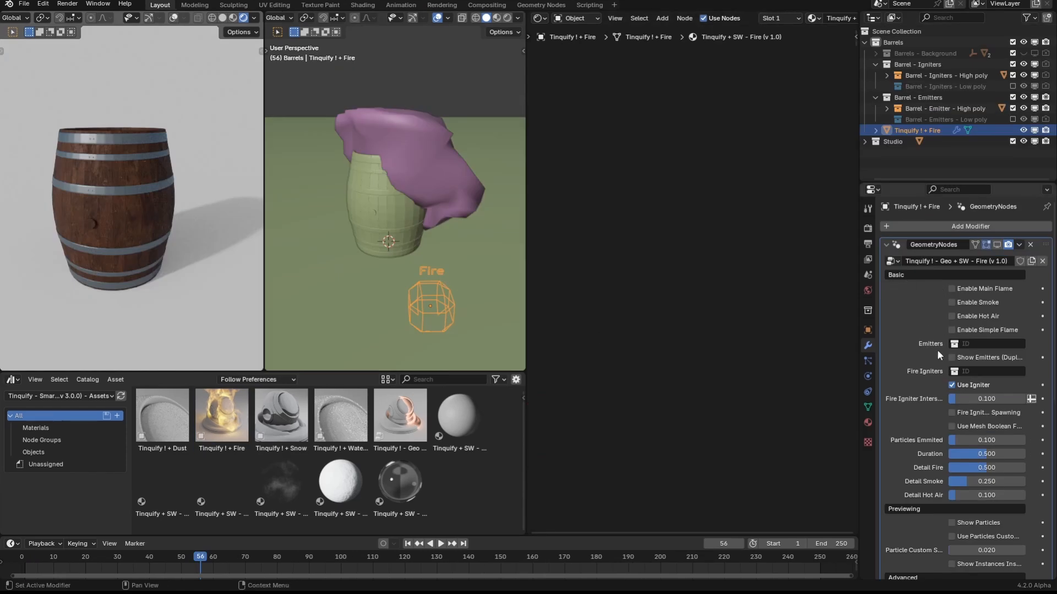
Review the Fire object's Geometry Nodes settings, then examine the nodes and properties of its Fire, Smoke and Hot Air materials
scroll(946, 467, "down", 5)
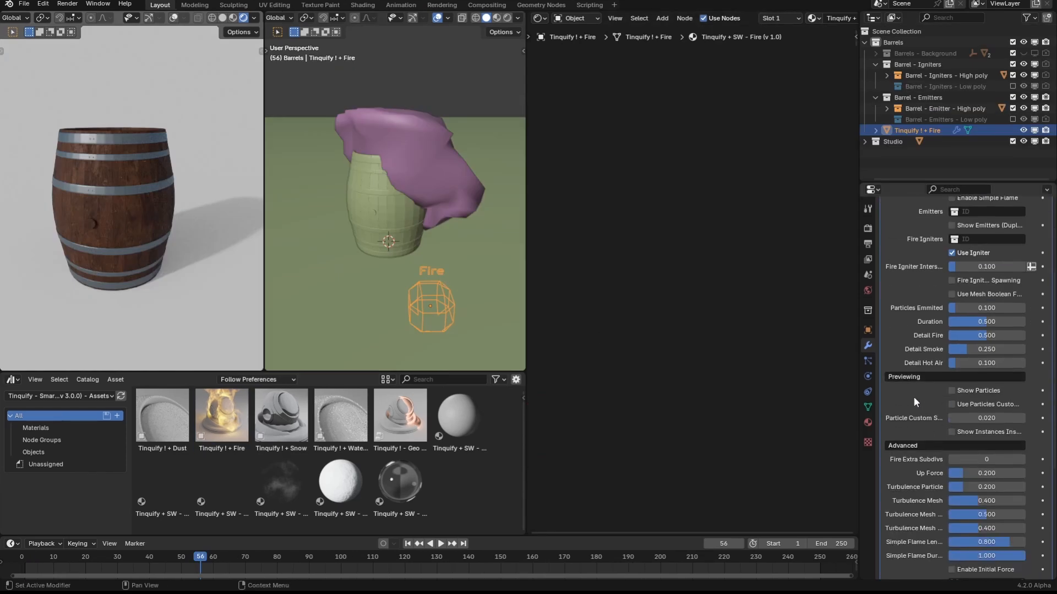
scroll(915, 421, "down", 4)
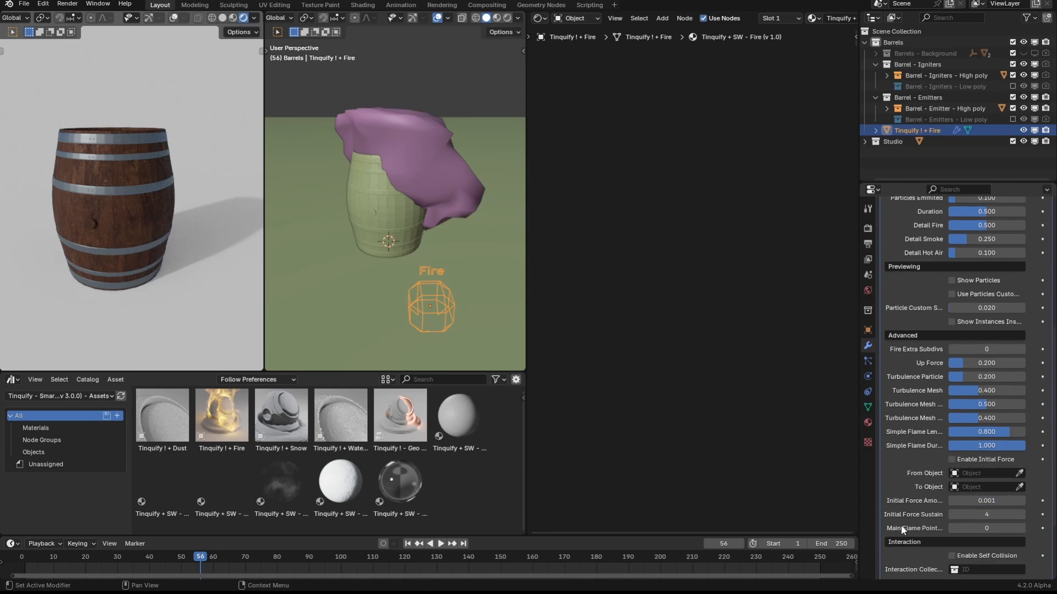
scroll(913, 491, "down", 4)
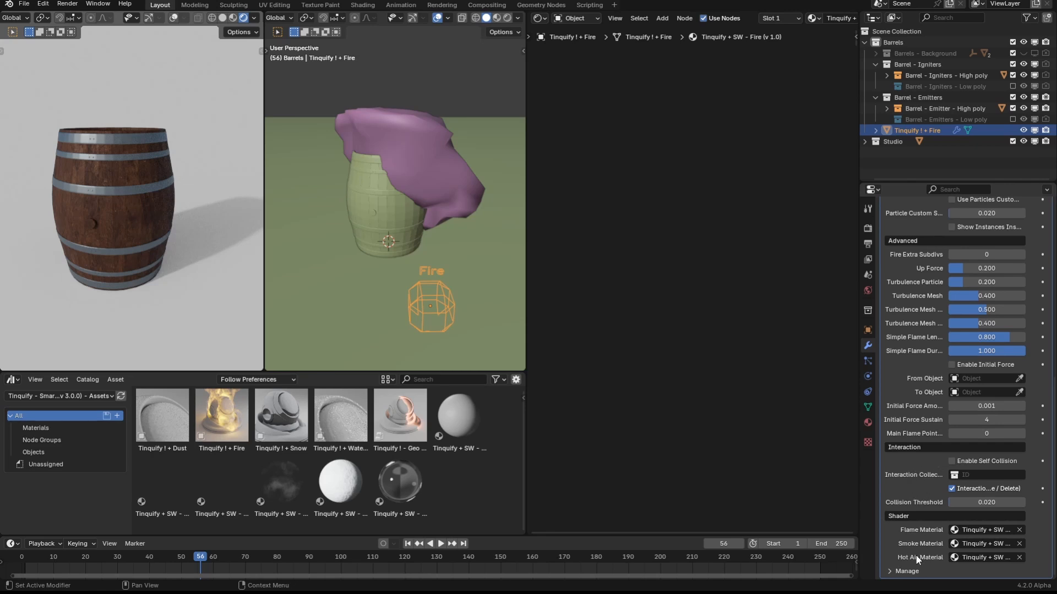
left_click(867, 422)
left_click(956, 228)
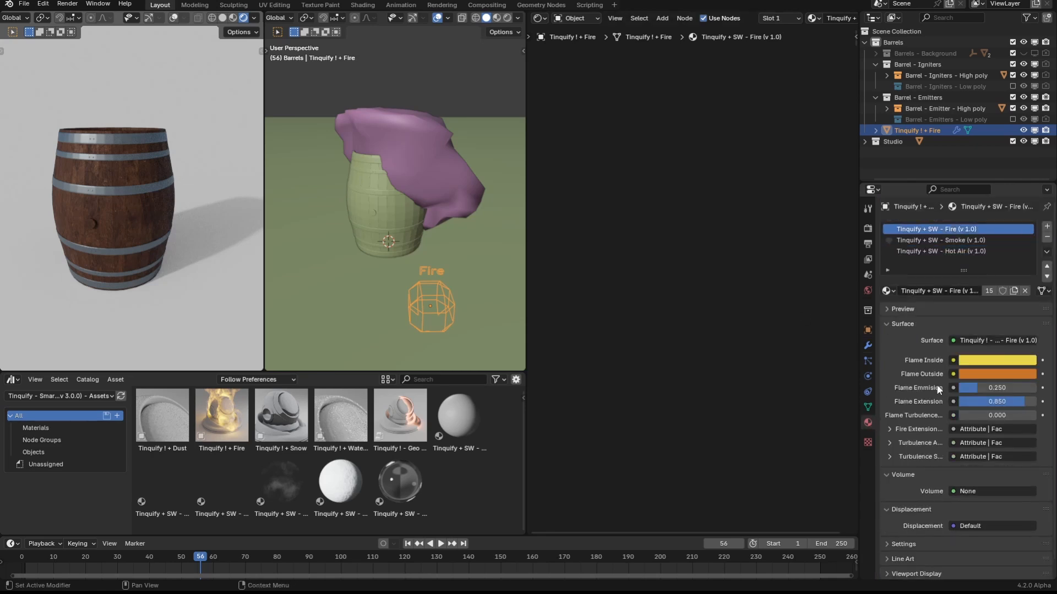
key("Home")
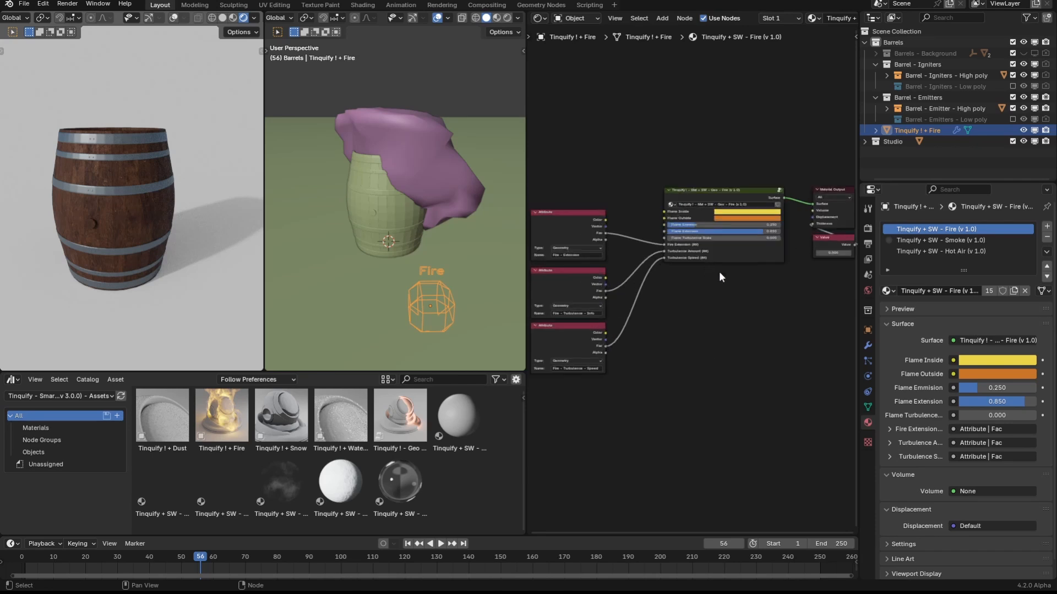
middle_click_drag(663, 294, 665, 297)
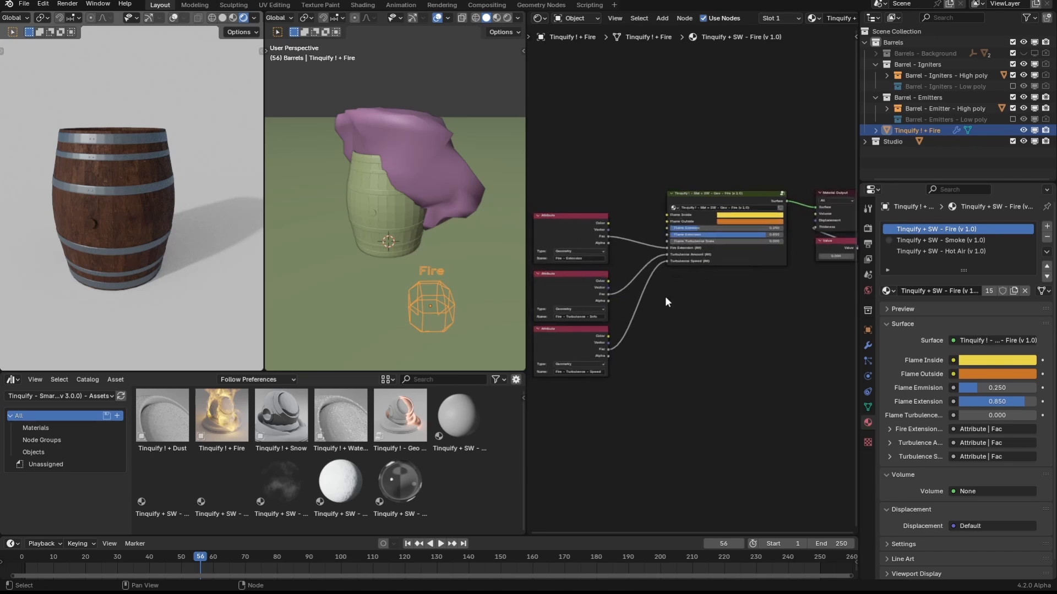
left_click(938, 240)
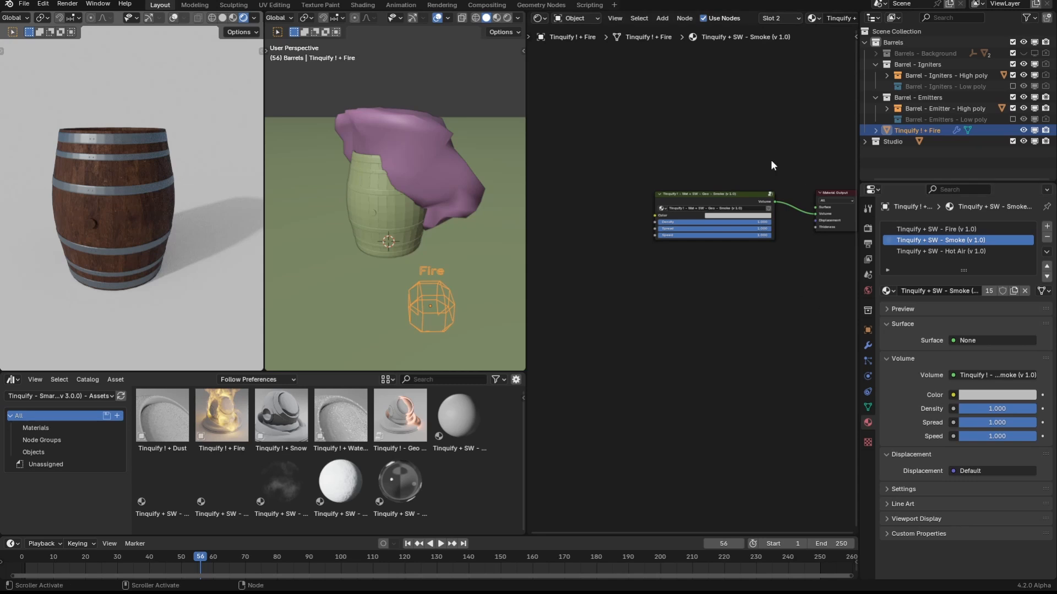
left_click(985, 251)
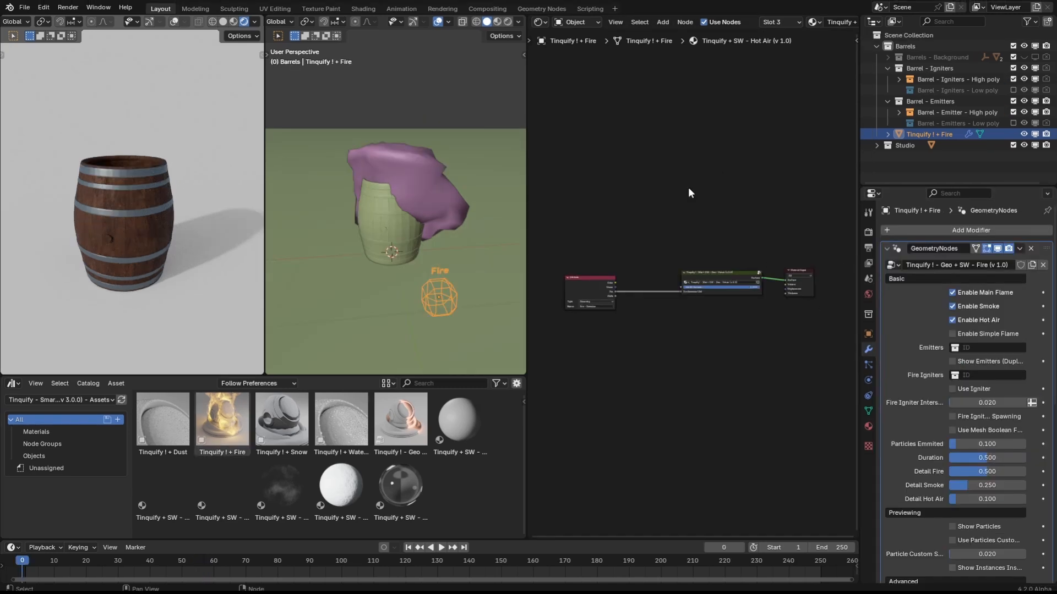
Assign the Barrel - Emitters - Low poly collection as the fire's Emitters and play the animation briefly to check the result
left_click(977, 347)
left_click(1026, 391)
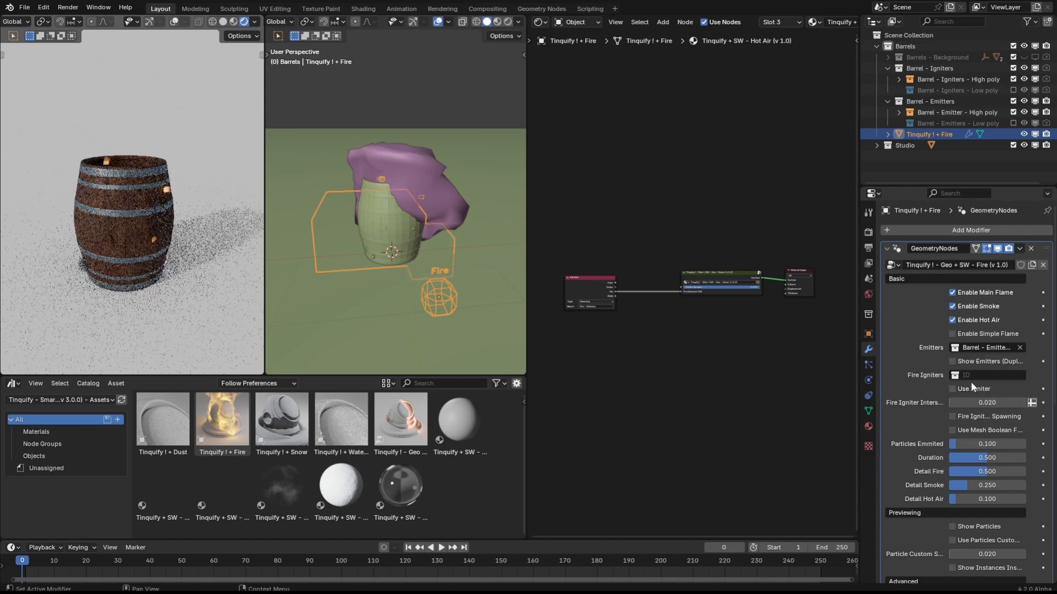
left_click(441, 547)
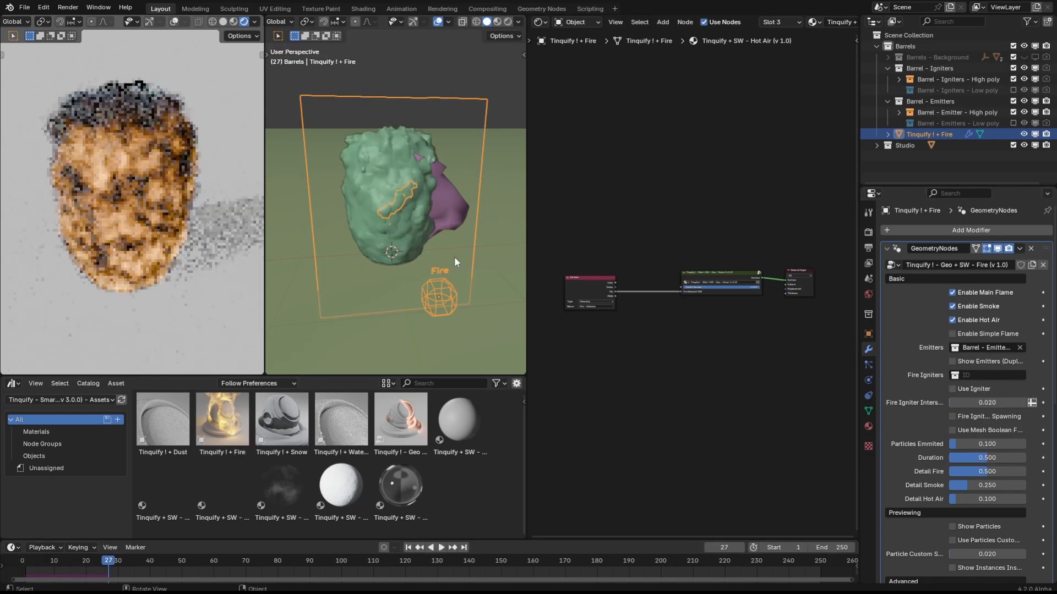
key("space")
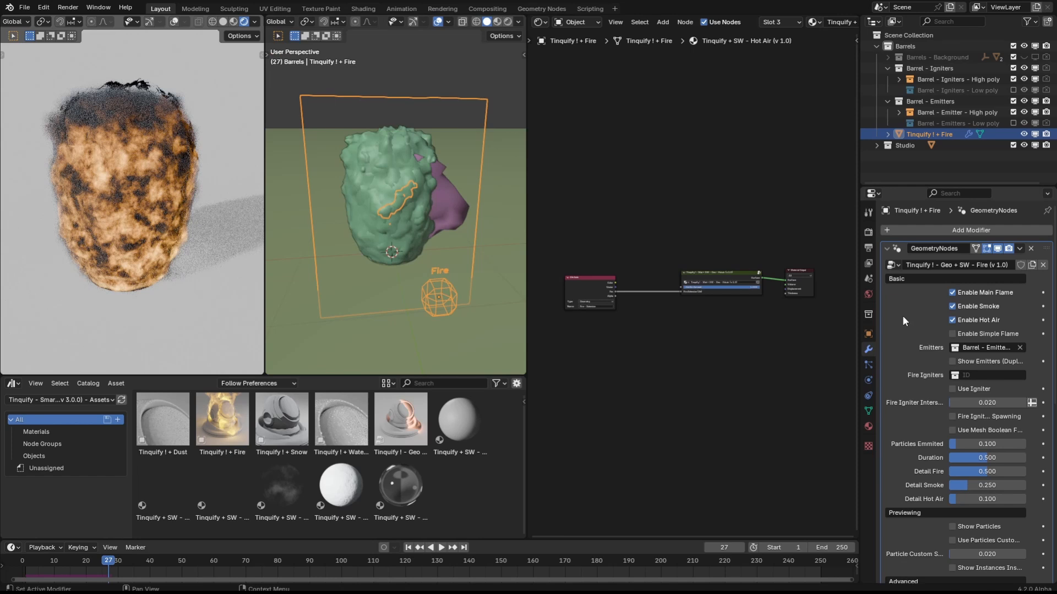
Assign Barrel - Igniters - Low poly as the Fire Igniters, enable Use Igniter, and play the animation from frame 0
left_click(983, 375)
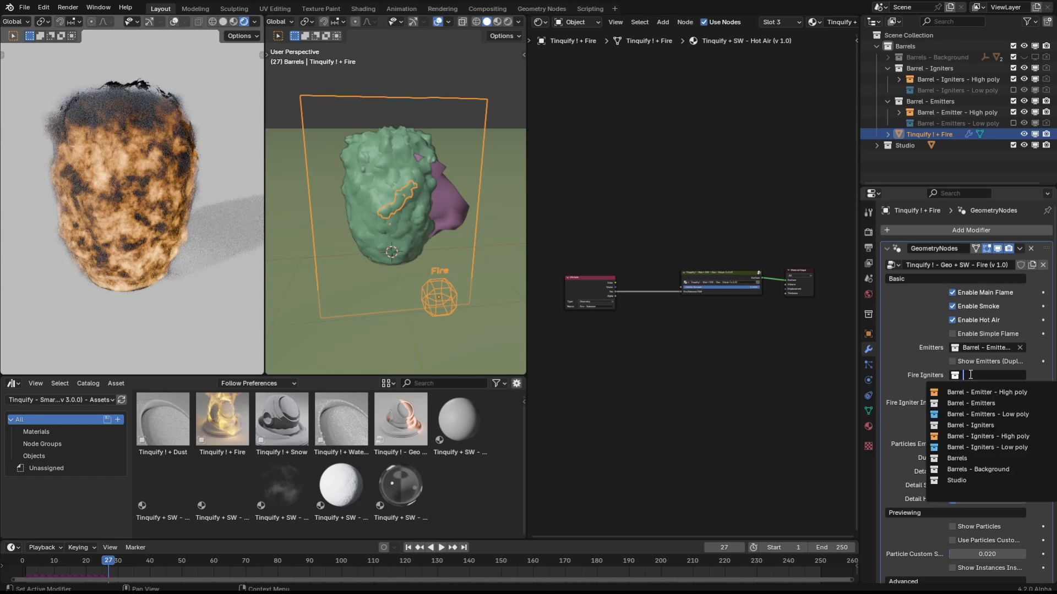
left_click(993, 450)
left_click(958, 389)
left_click_drag(111, 562, 22, 566)
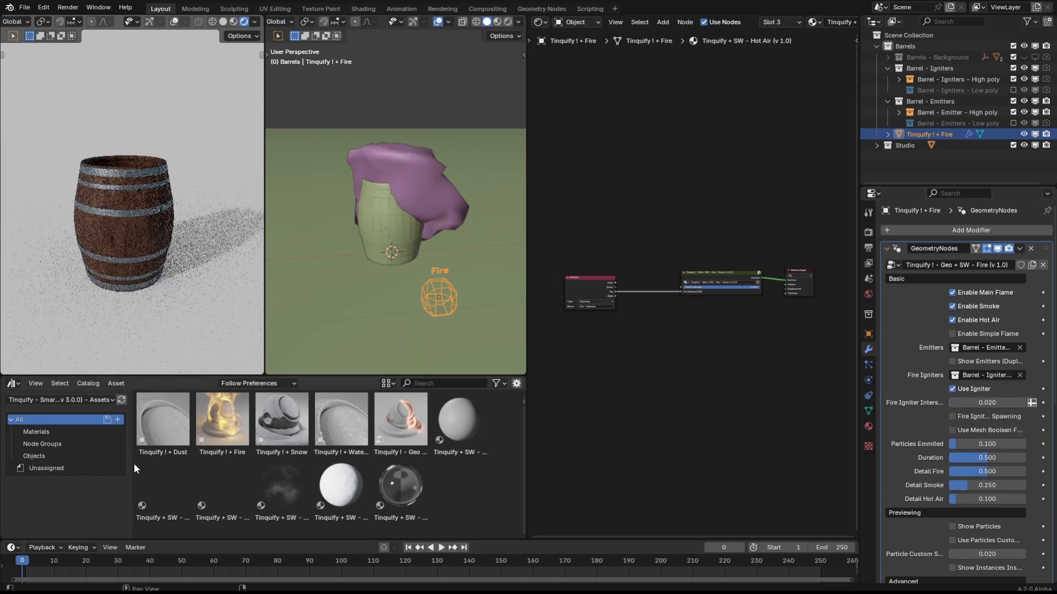
key("space")
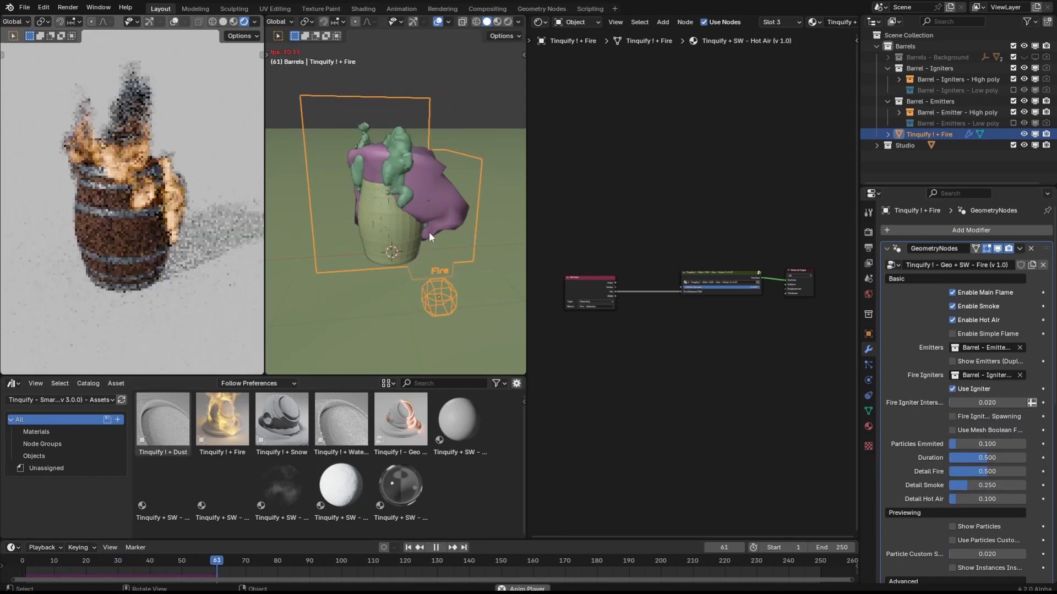
key("space")
Set the Fire Igniter intersection tolerance to 0.203 and replay the animation from the start
left_click_drag(977, 403, 991, 403)
key("shift+Left")
key("space")
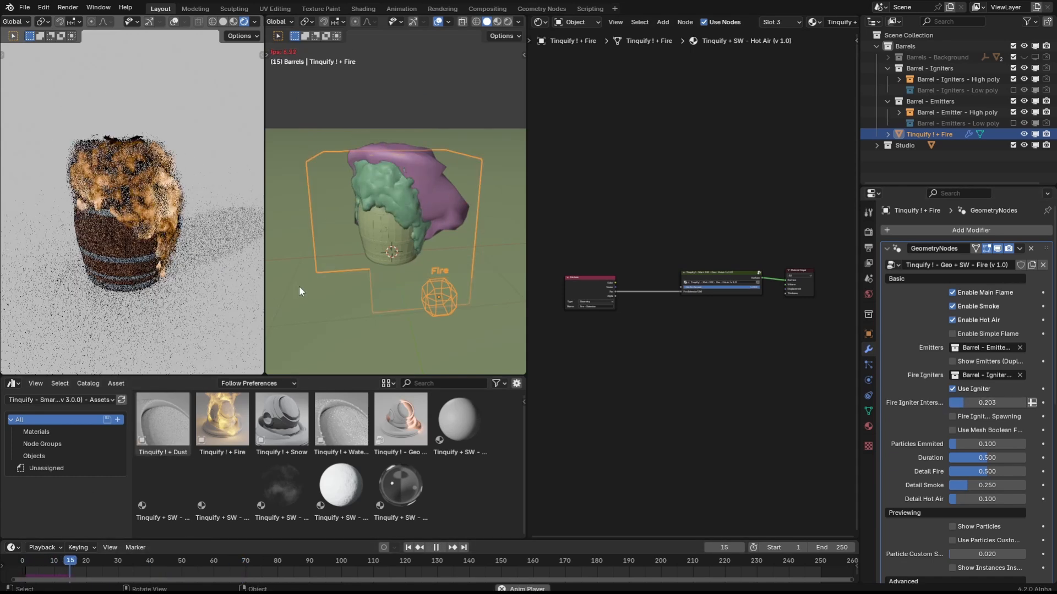
key("space")
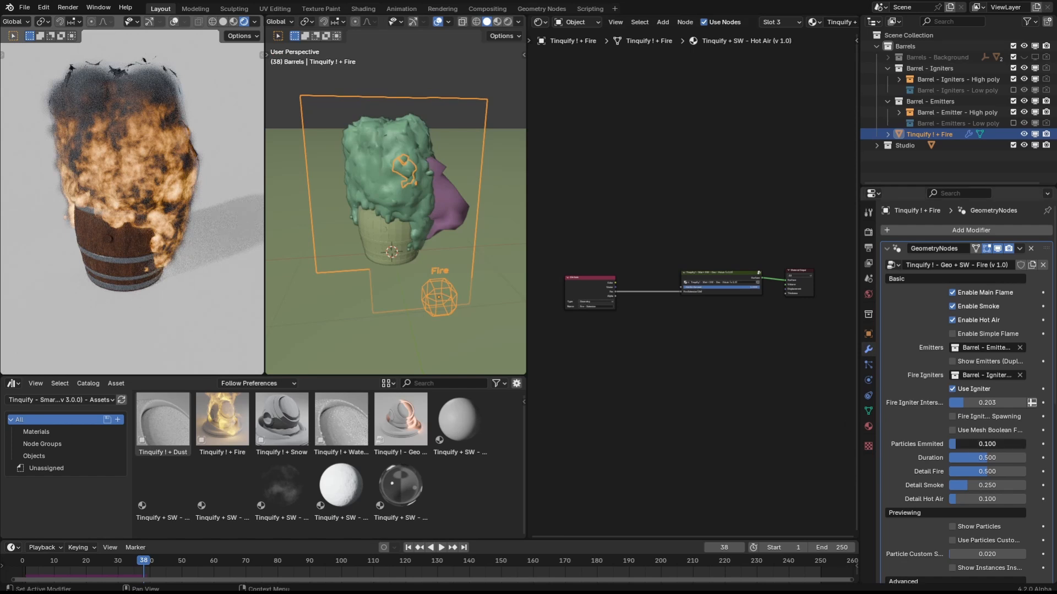
Set Particles Emitted to 0.177 and Duration to 0.739, then replay the animation from the start
left_click_drag(985, 443, 1003, 457)
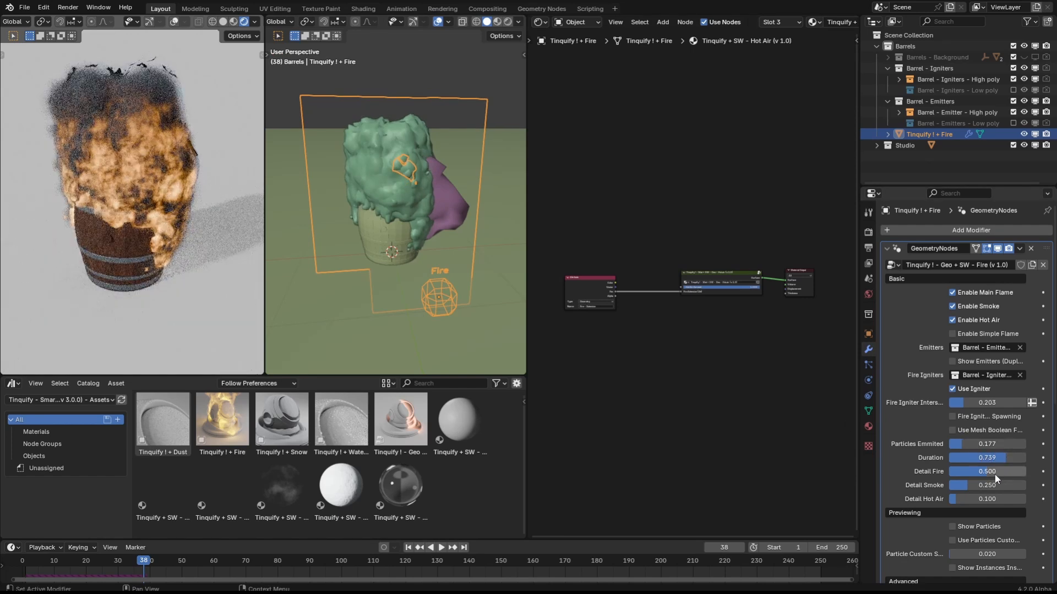
key("shift+Left")
key("space")
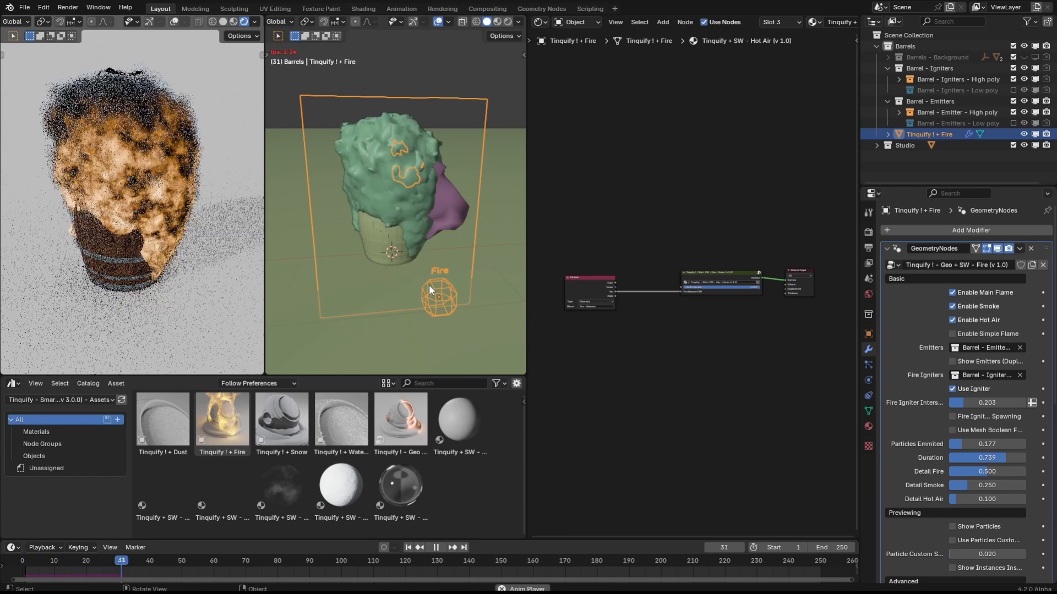
key("space")
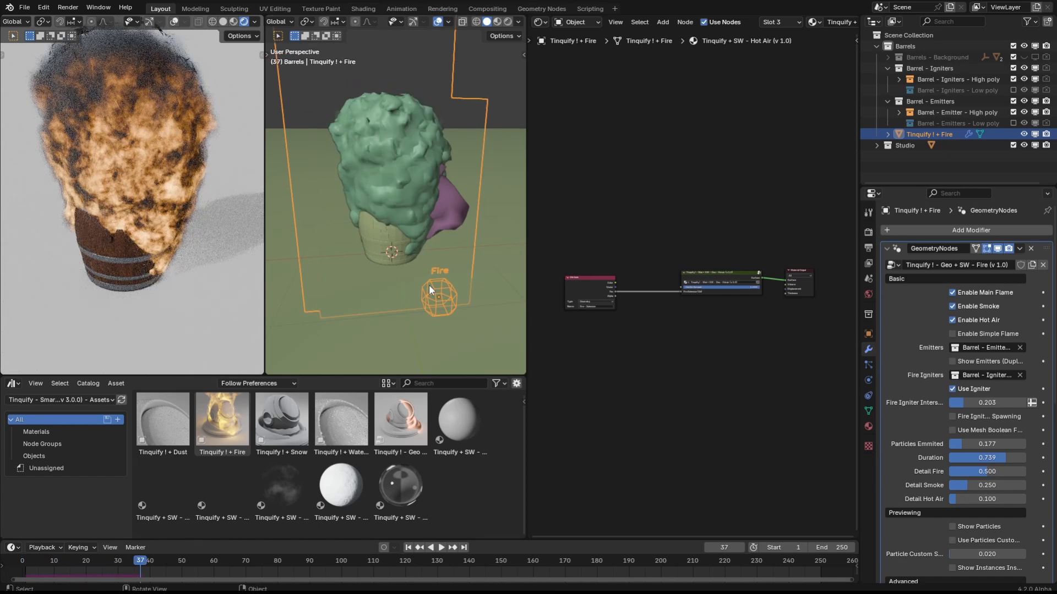
mouse_move(165, 221)
middle_mouse_down()
mouse_move(37, 220)
mouse_move(149, 220)
middle_mouse_up()
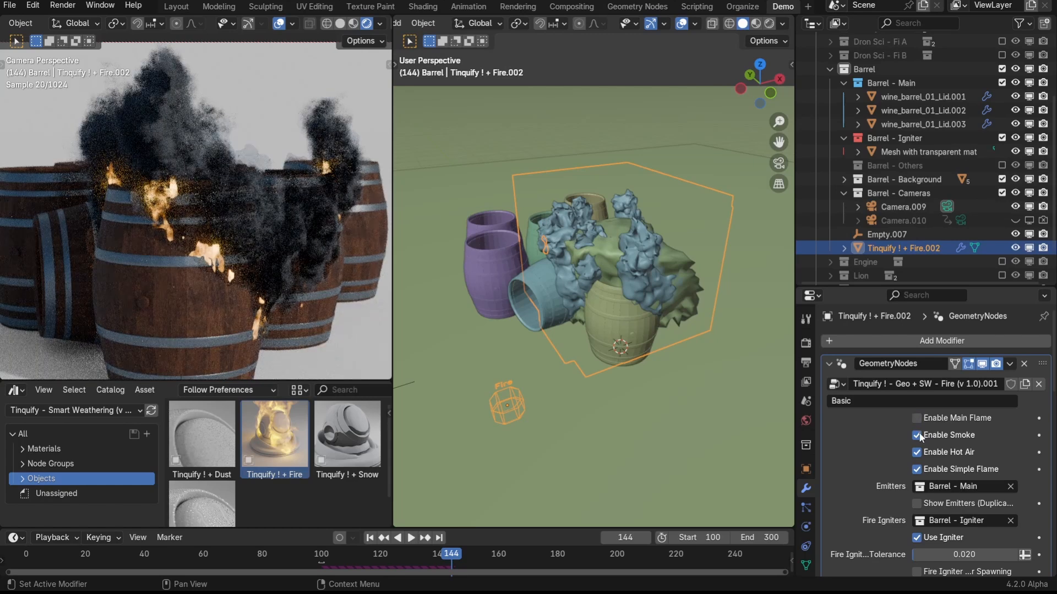
Disable Smoke, Hot Air and Simple Flame on the Tinquify ! + Fire.002 object in the multi-barrel demo scene
left_click(916, 435)
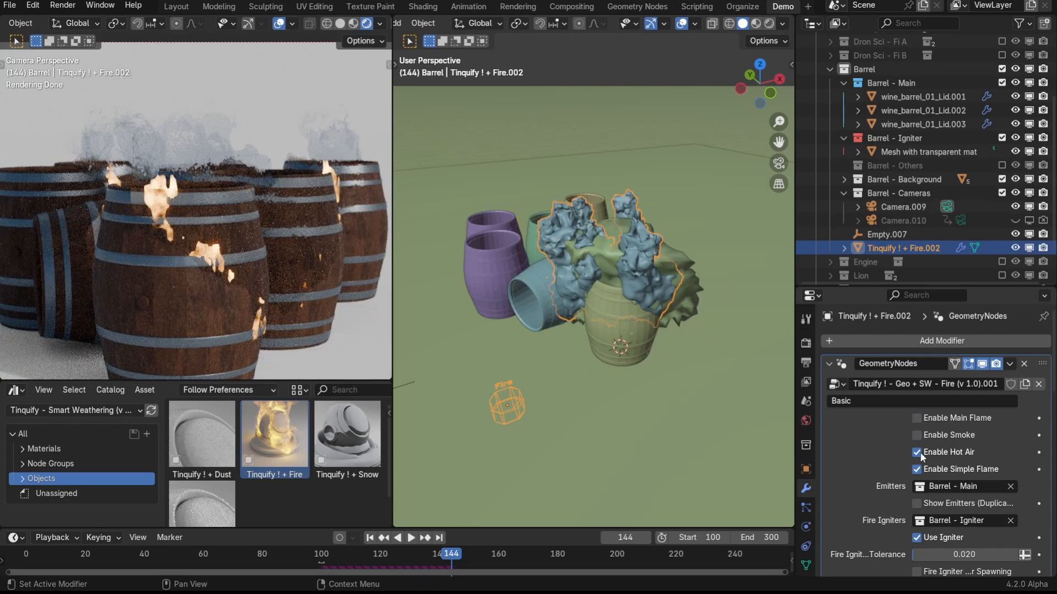
left_click(917, 452)
left_click(917, 469)
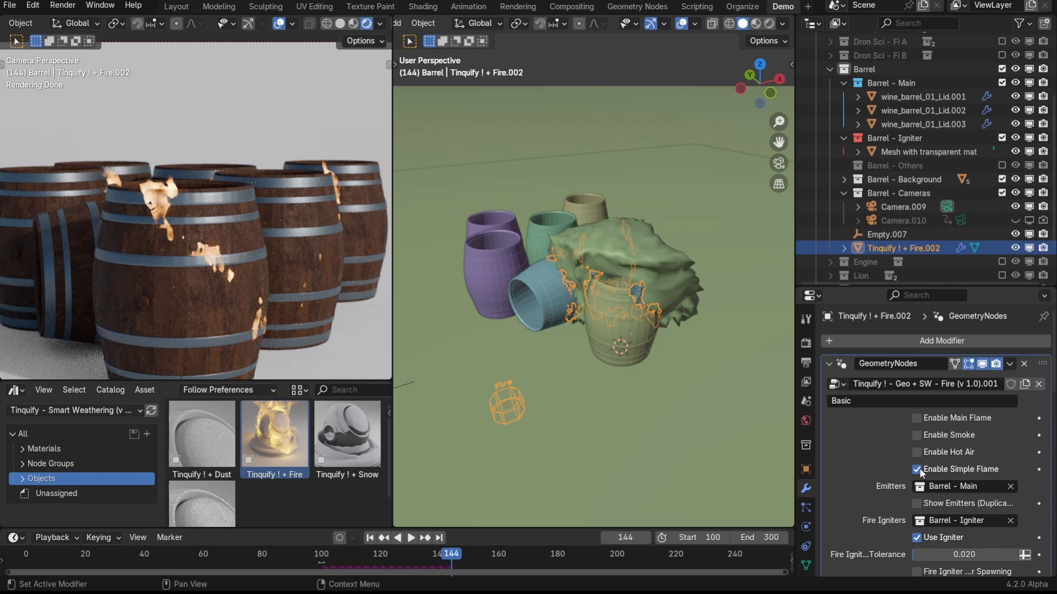
Preview the smoke alone and the hot air alone on Tinquify ! + Fire.002, turning each off again
left_click(917, 434)
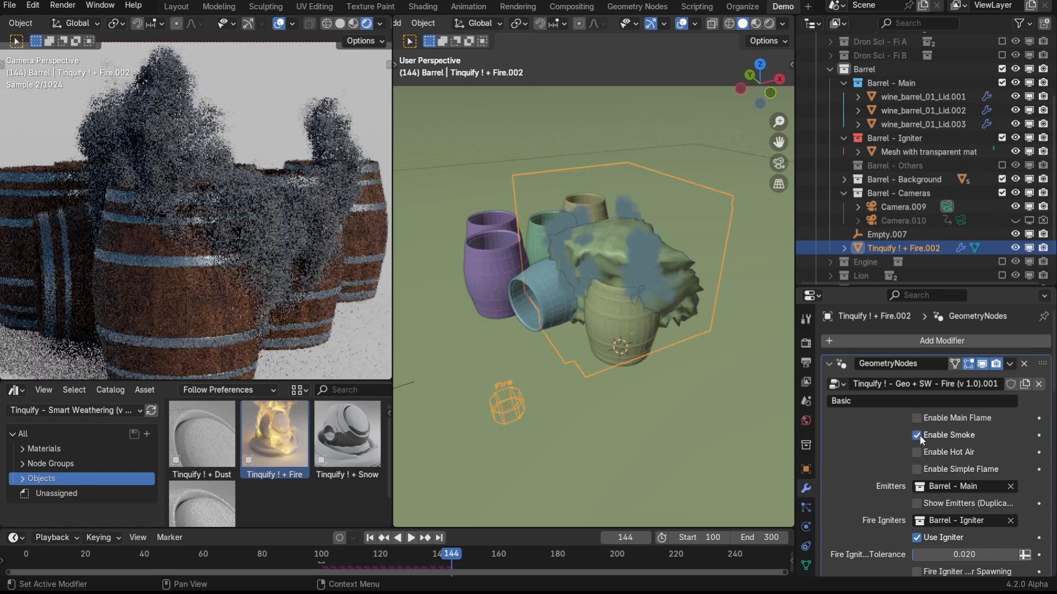
left_click(917, 435)
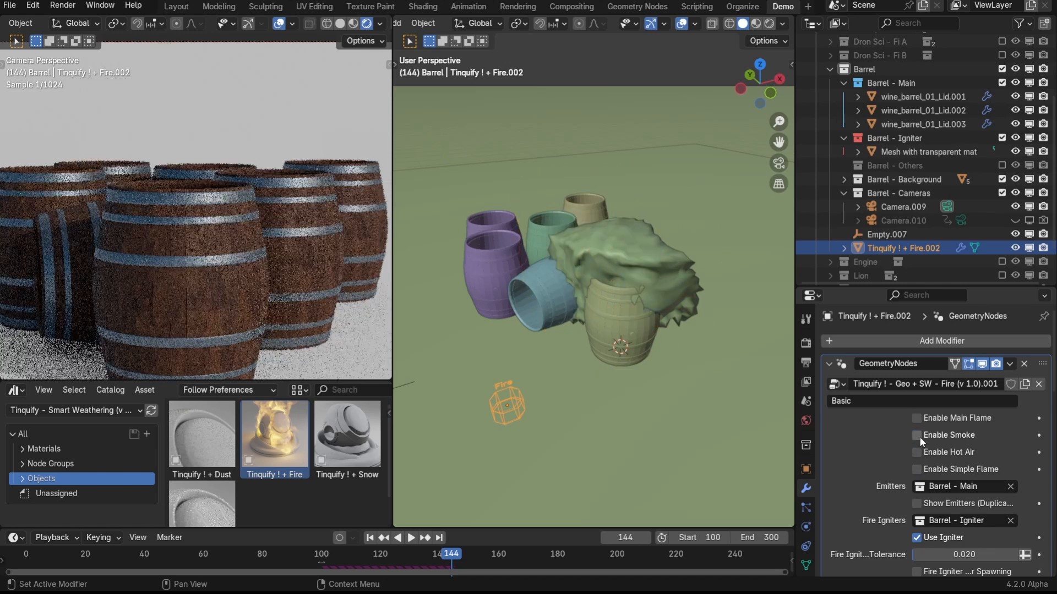
left_click(917, 452)
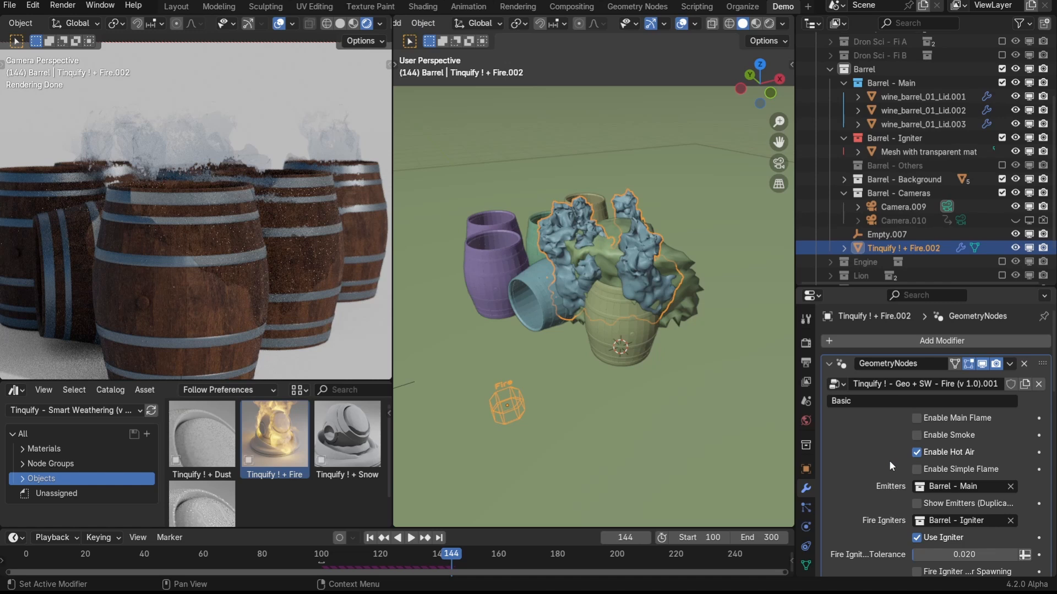
left_click(916, 452)
Enable Main Flame, Smoke, Hot Air and Simple Flame together on the Tinquify ! + Fire.002 object
left_click(917, 419)
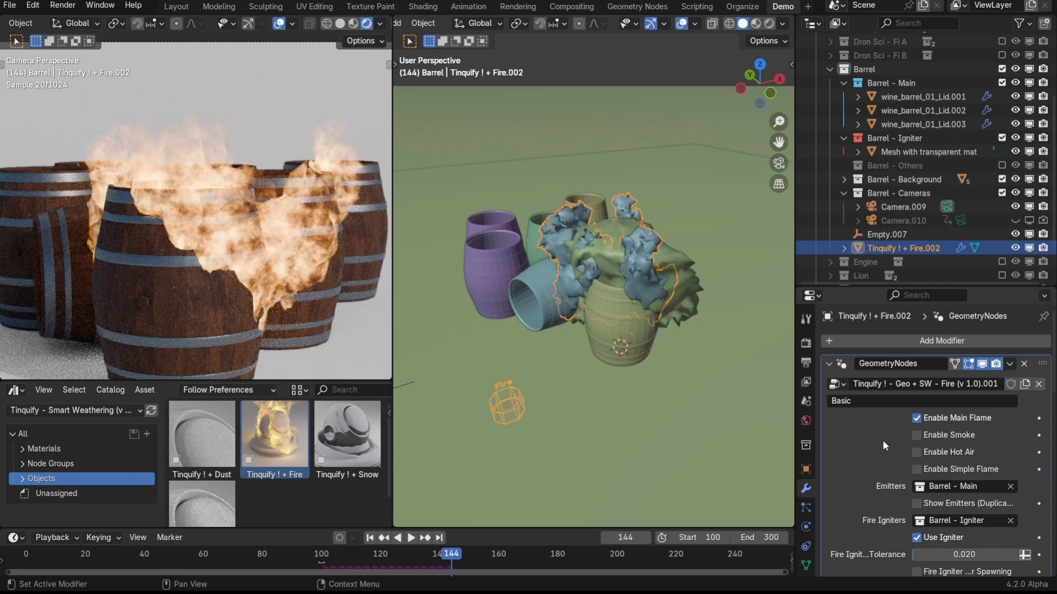
left_click(917, 434)
left_click(916, 452)
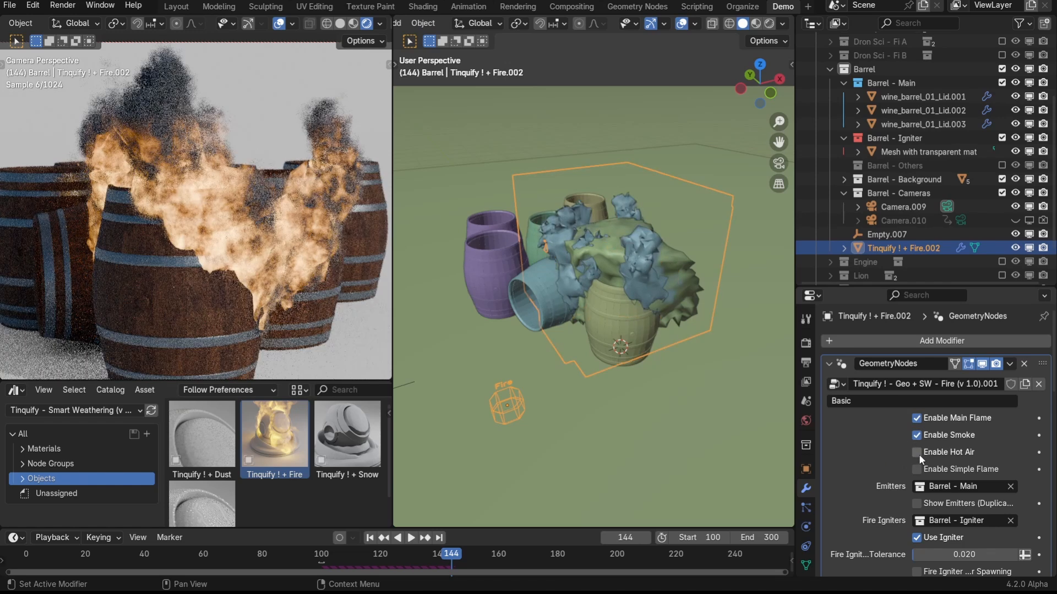
left_click(923, 470)
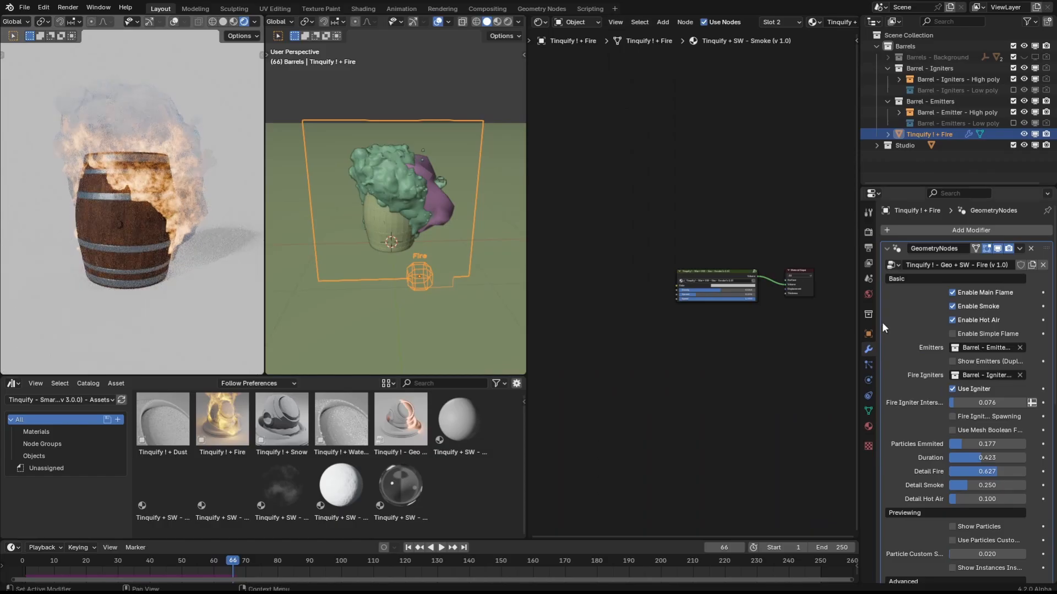
Disable Hot Air, Smoke and Main Flame on the single barrel's fire and enable Simple Flame instead
left_click(952, 321)
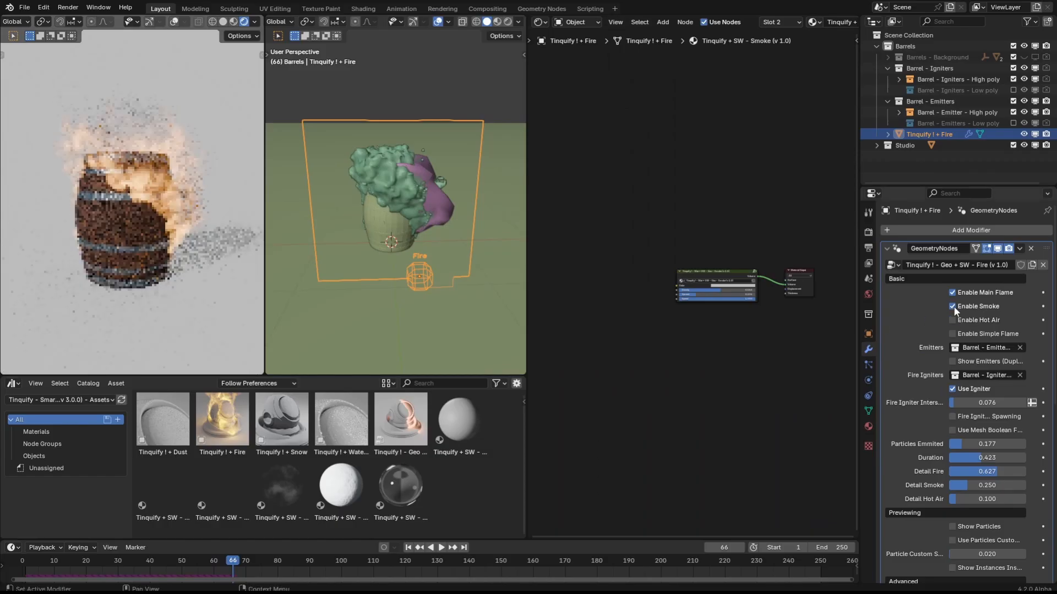
left_click(953, 307)
left_click(953, 293)
left_click(953, 333)
Play the simple flame animation from an earlier frame, then scrub back to frame 97
left_click(106, 563)
key("space")
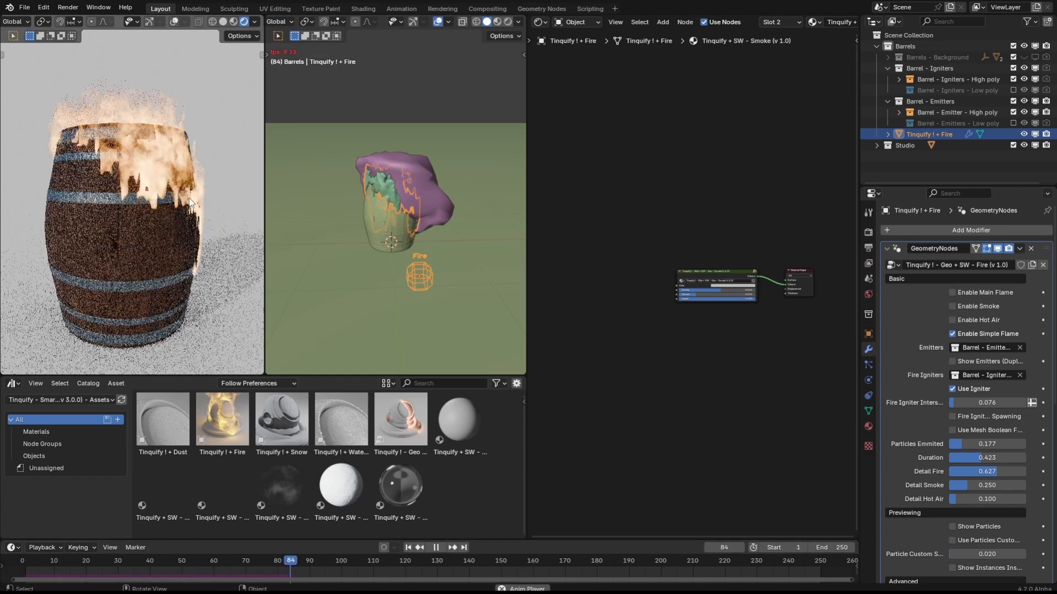
key("space")
left_click_drag(396, 565, 332, 565)
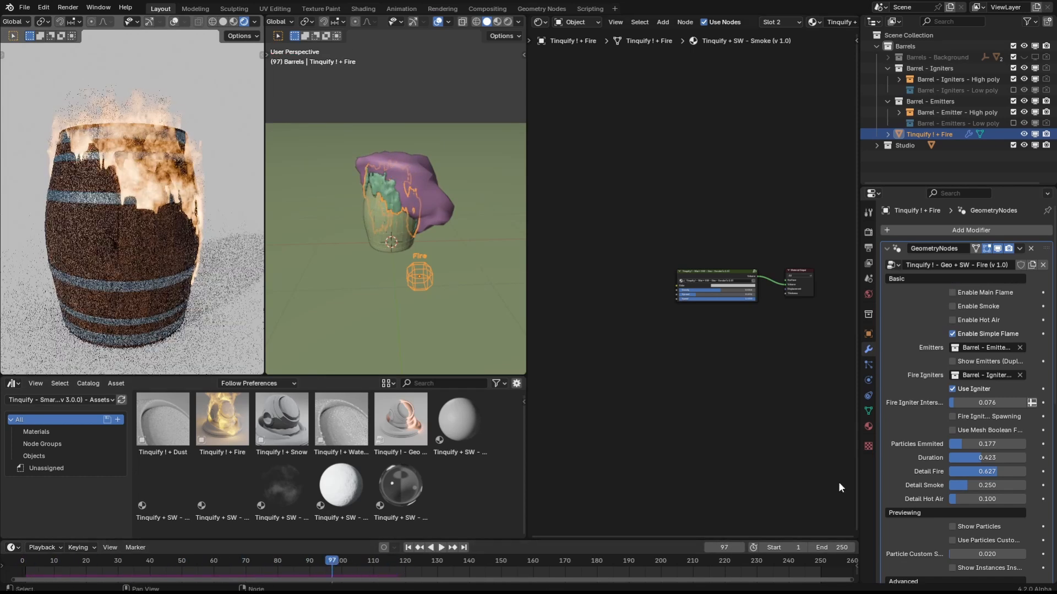
Set the Fire Igniter Intersection value to 0.047 and play the simple flame from the start to frame 177
left_click_drag(990, 403, 987, 403)
key("shift+Left")
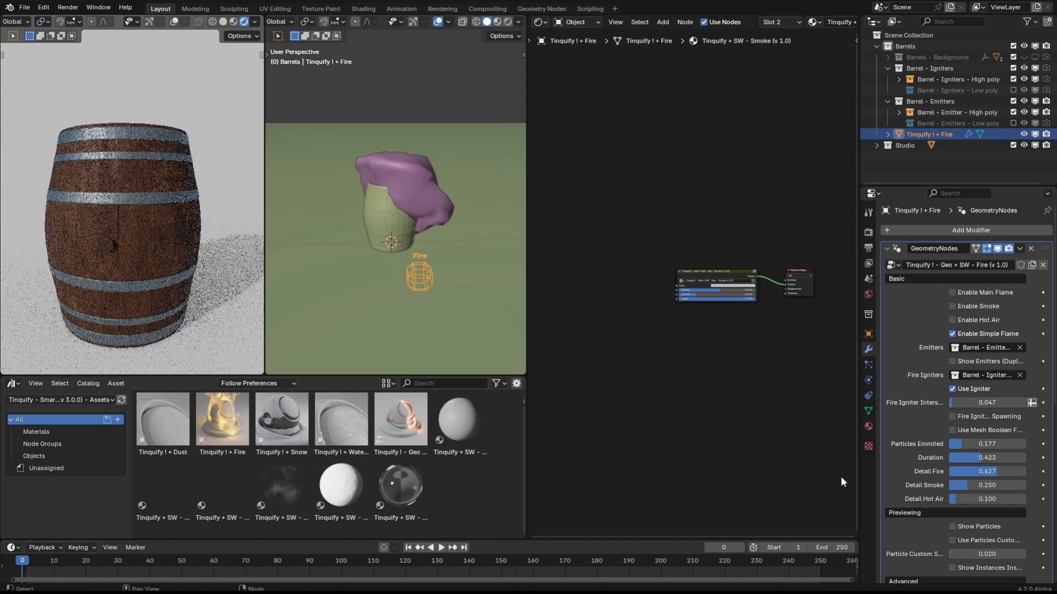
key("space")
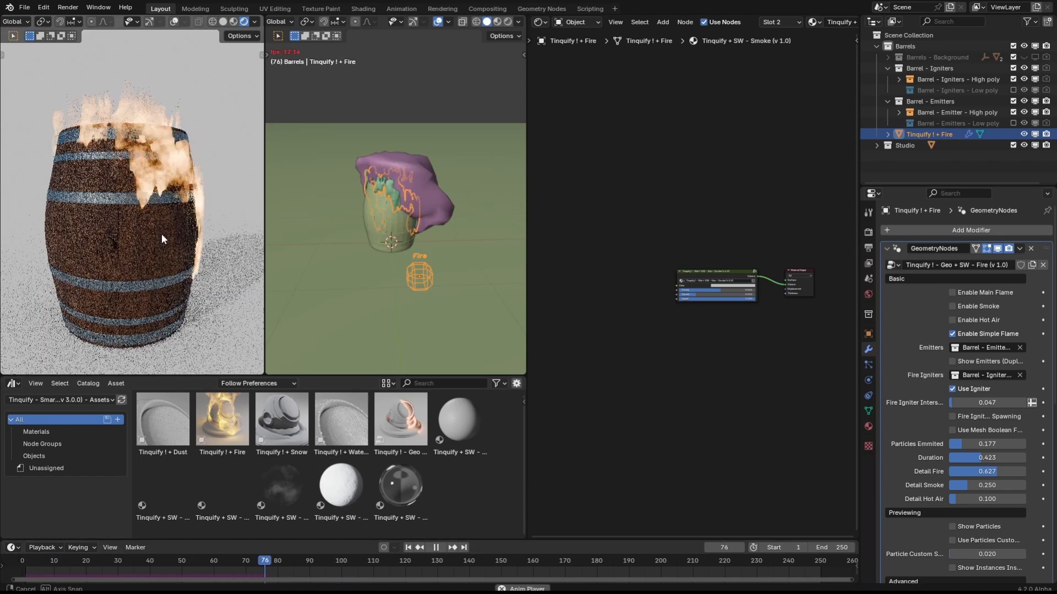
mouse_move(161, 233)
middle_mouse_down()
mouse_move(113, 236)
mouse_move(144, 255)
mouse_move(176, 248)
middle_mouse_up()
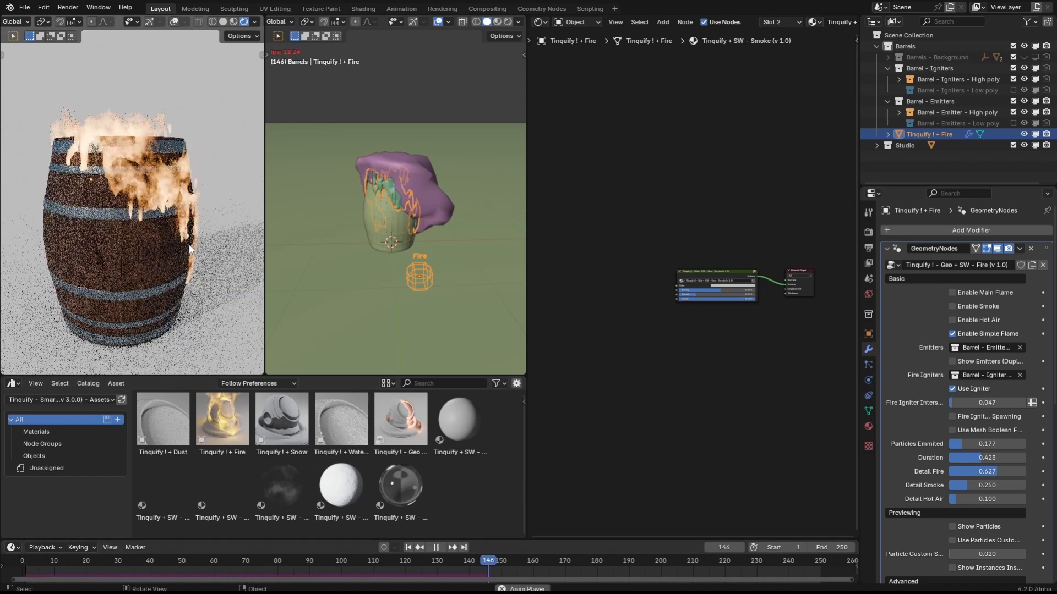
key("space")
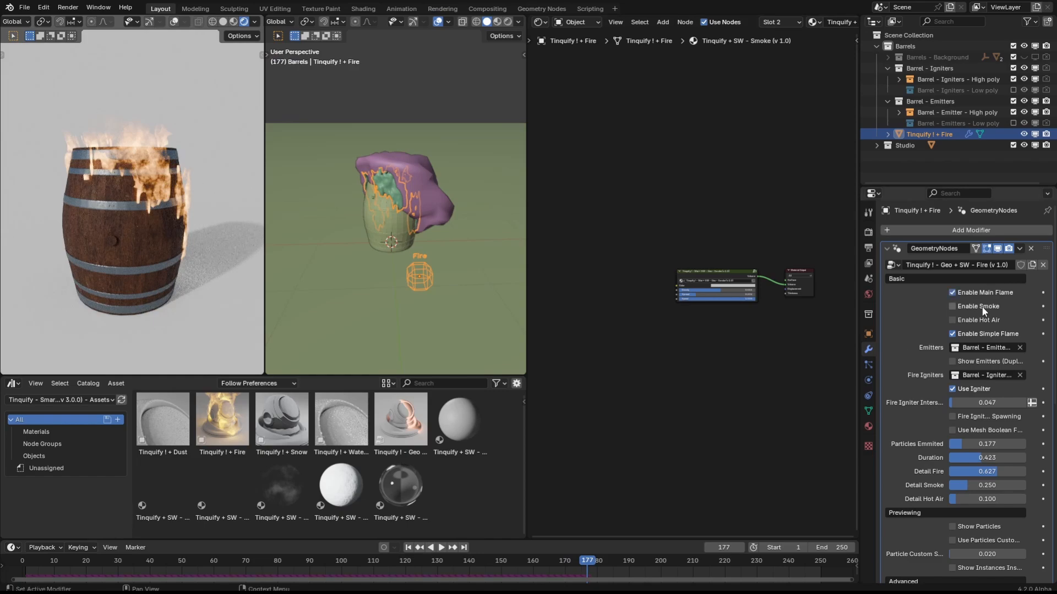
Jump to an earlier frame and compare the fire with Main Flame, Smoke and Simple Flame toggled, restoring each one
left_click(426, 560)
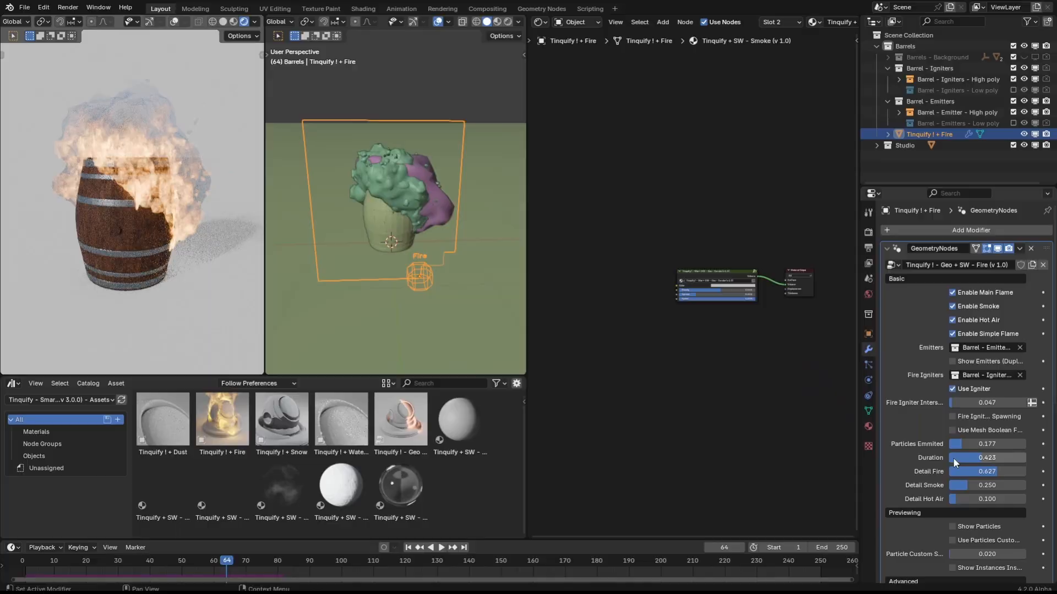
left_click(980, 293)
left_click(975, 306)
key("ctrl+z")
key("ctrl+z")
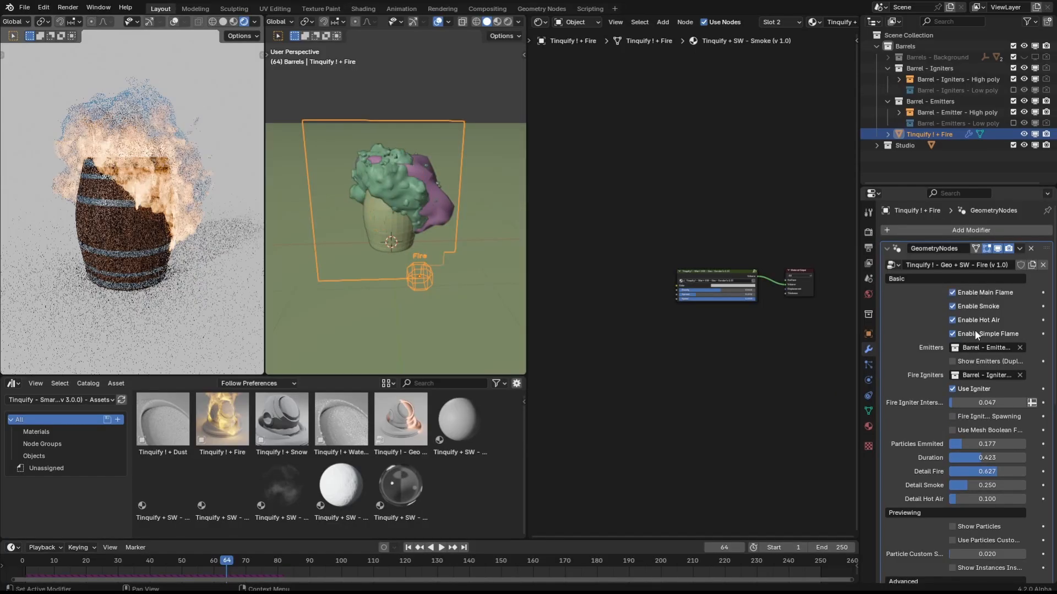
left_click(975, 331)
left_click(975, 333)
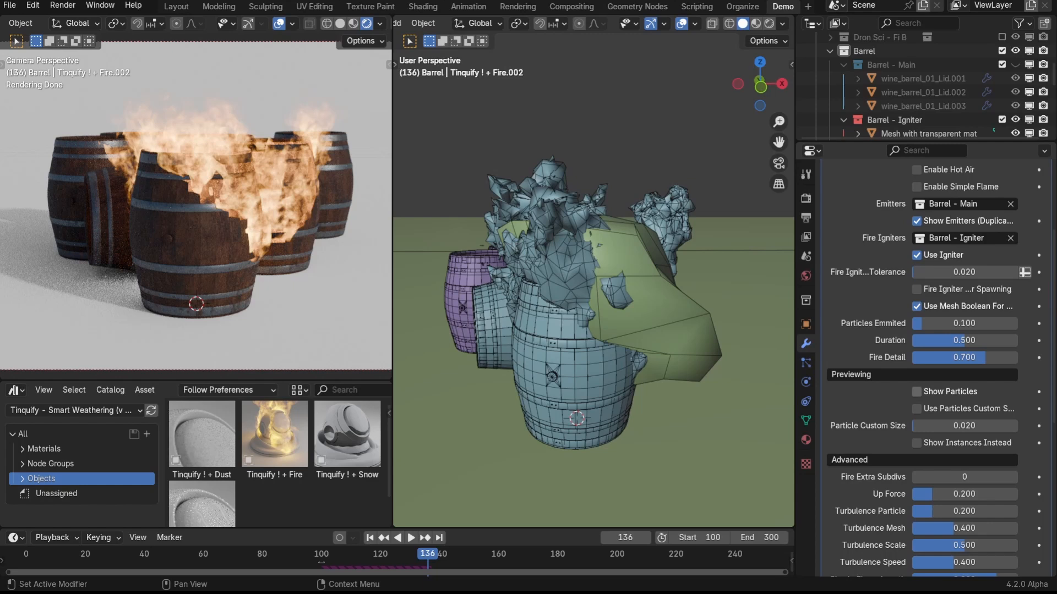
Enable Show Particles on Tinquify ! + Fire.002, toggling it to compare the particles with the rendered flame
left_click(929, 390)
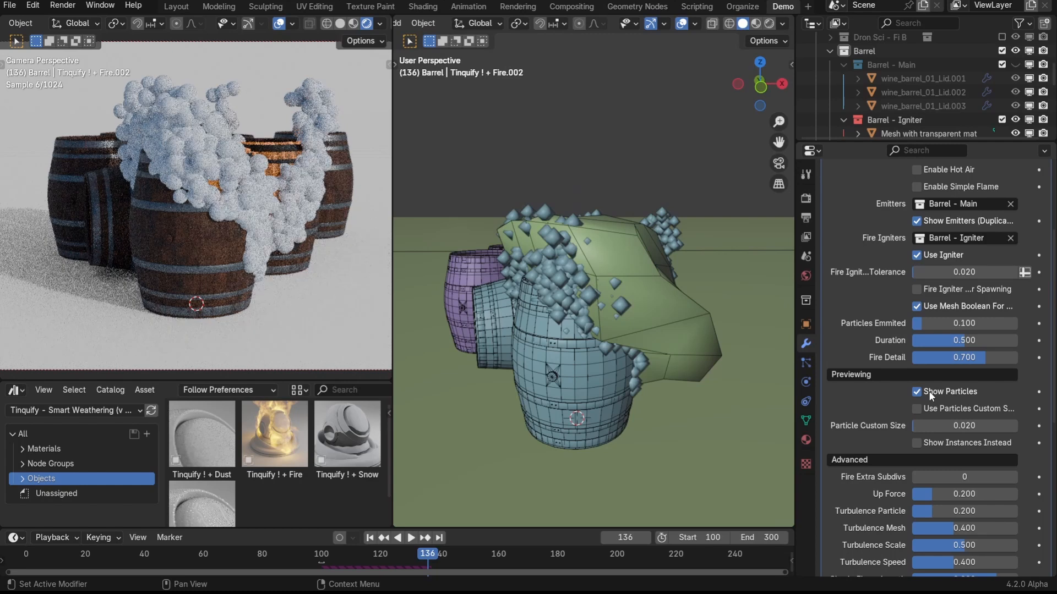
left_click(929, 391)
left_click(929, 391)
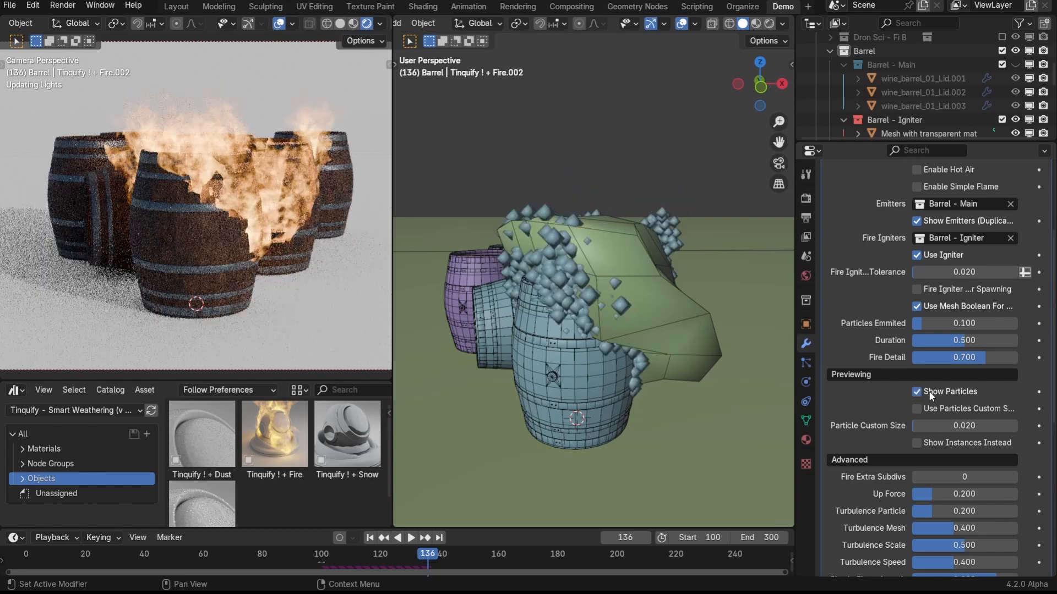
Enable Use Particles Custom Size, try out the Particle Custom Size, and turn on Show Instances Instead
left_click(917, 408)
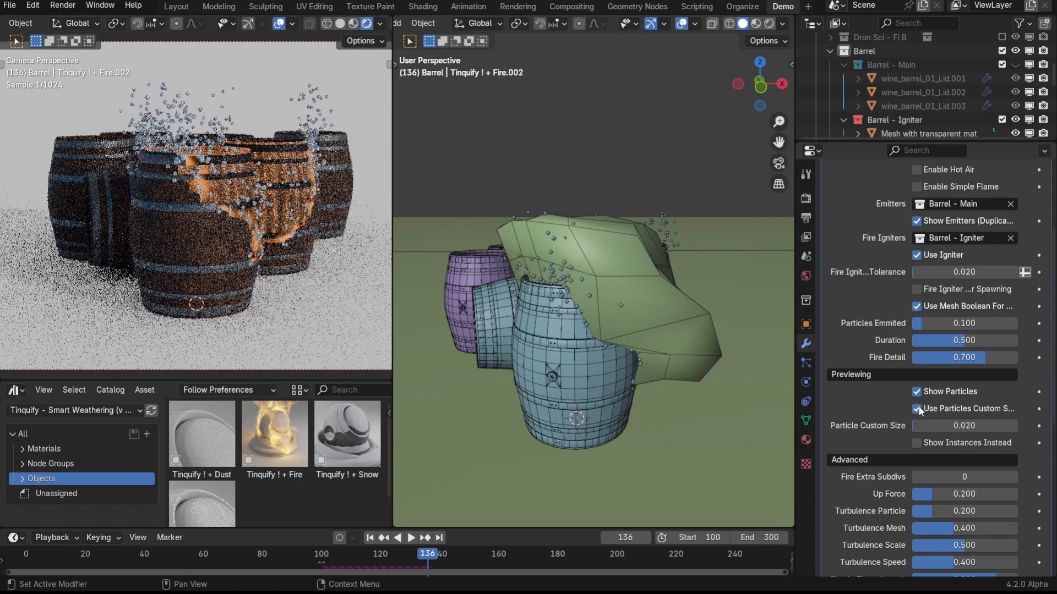
left_click_drag(943, 427, 916, 425)
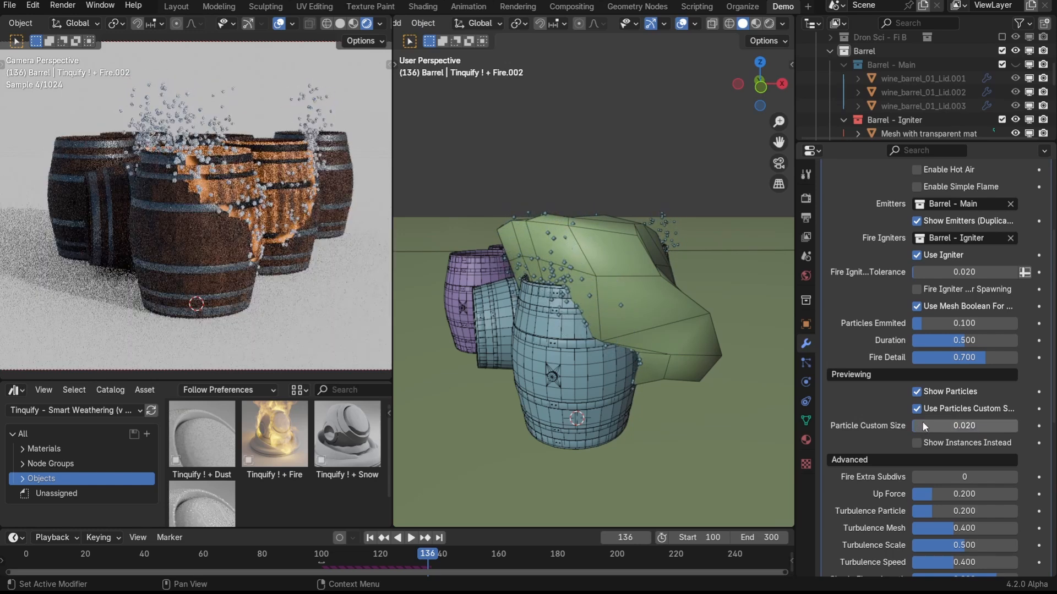
left_click(918, 443)
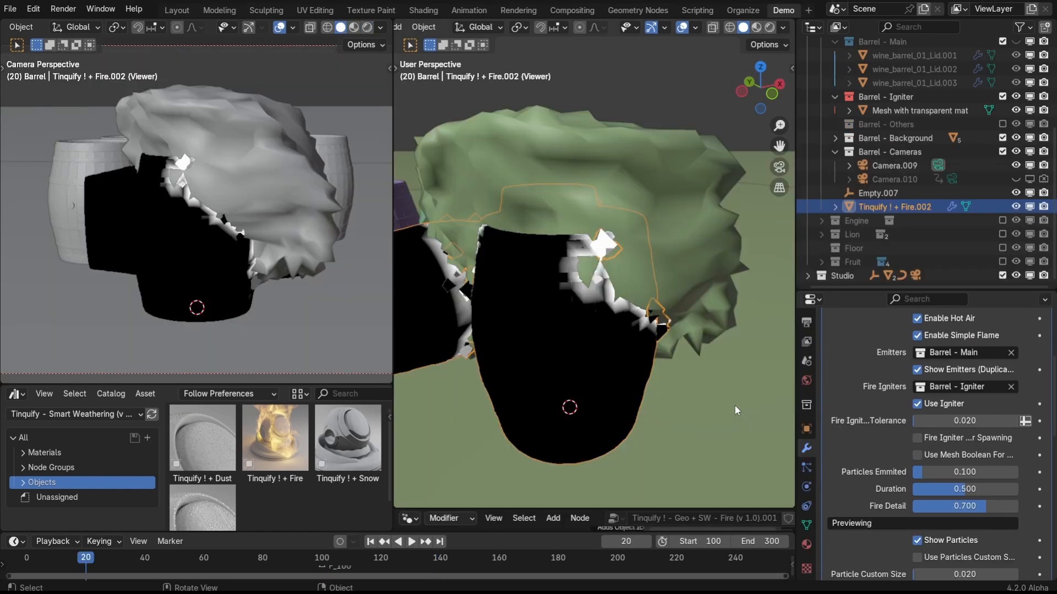
Try a Fire Igniter tolerance of 0.096 in wireframe view and try moving the igniter mesh
mouse_move(964, 416)
left_mouse_down()
mouse_move(988, 417)
mouse_move(967, 417)
mouse_move(976, 417)
left_mouse_up()
key("shift+z")
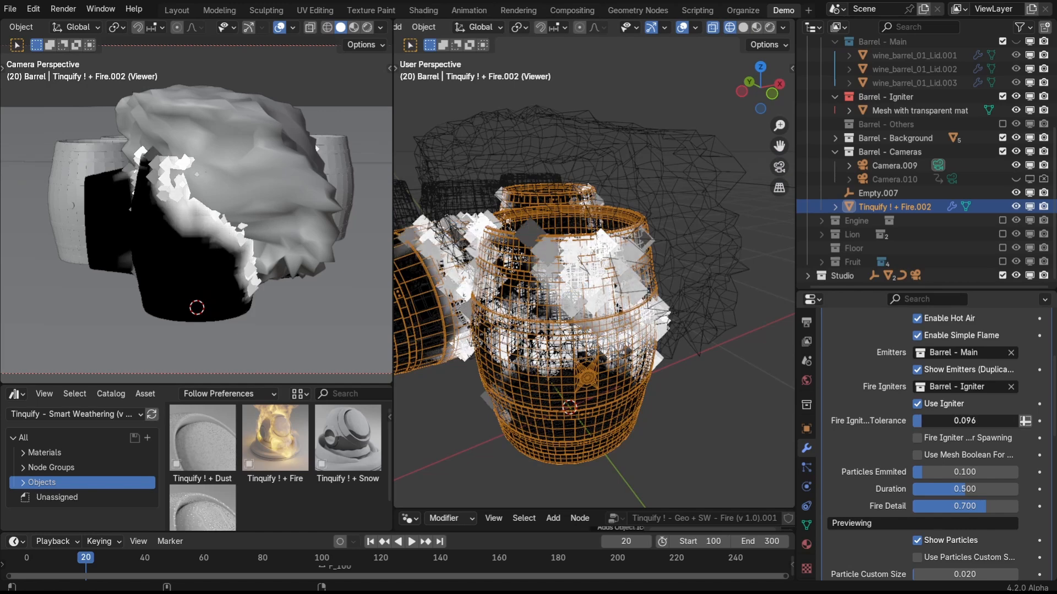
left_click(275, 145)
key("g")
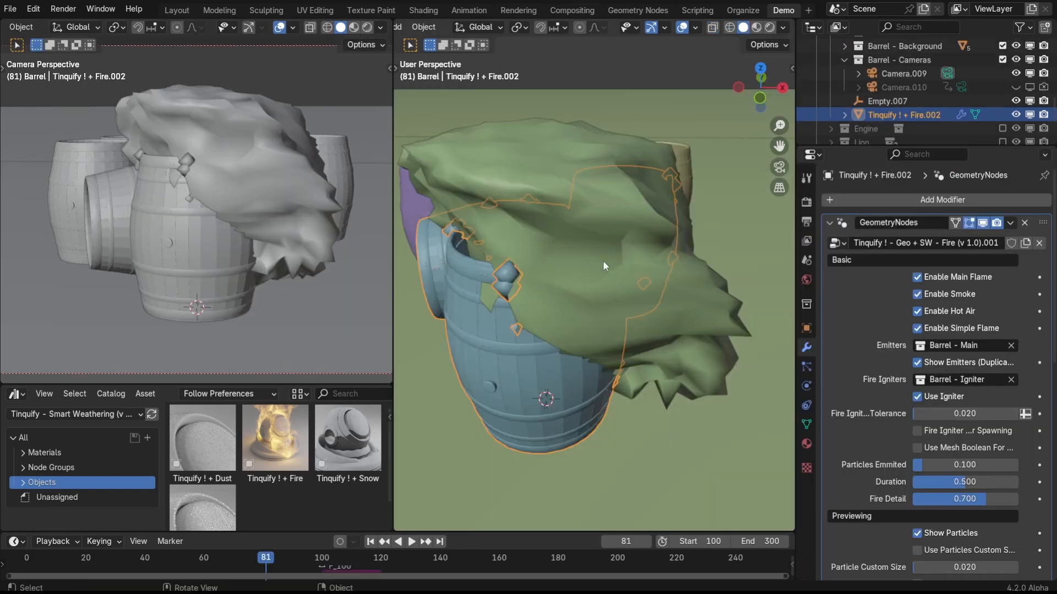
Hide the igniter mesh and play the Tinquify ! + Fire.002 particle animation to frame 132, viewing the barrels from another side
left_click(602, 260)
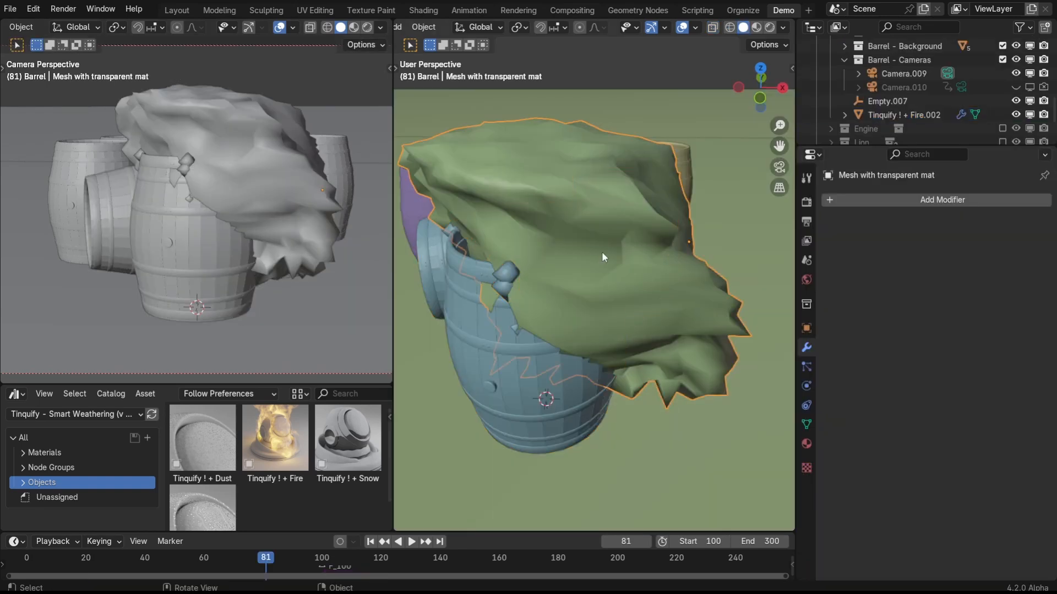
key("h")
left_click(524, 335)
key("space")
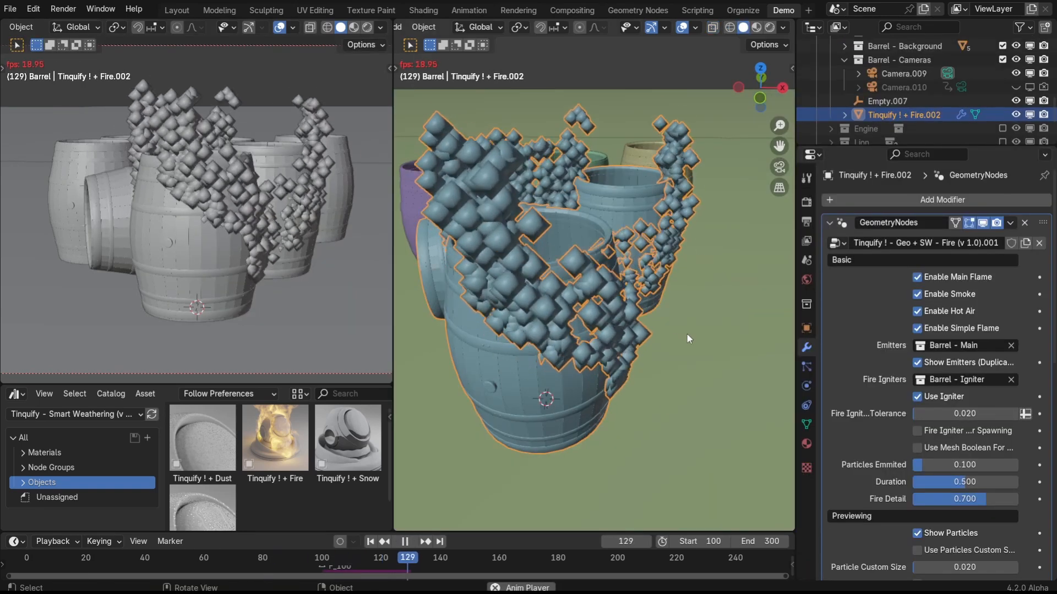
middle_click_drag(686, 335, 542, 319)
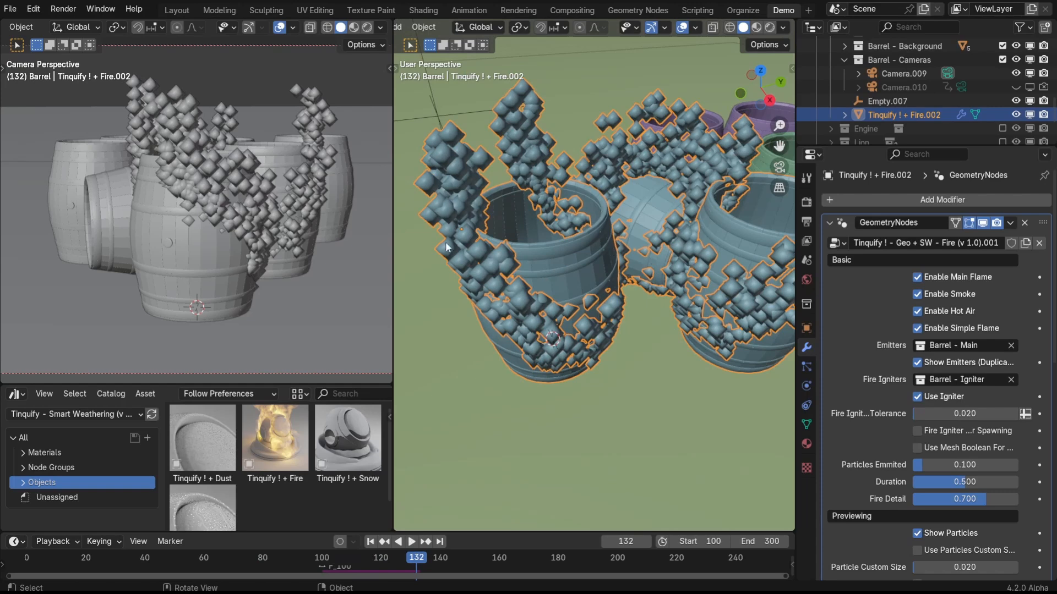
Enable the Fire Igniter spawning option and replay the particle animation from about frame 89
left_click(920, 435)
left_click(285, 571)
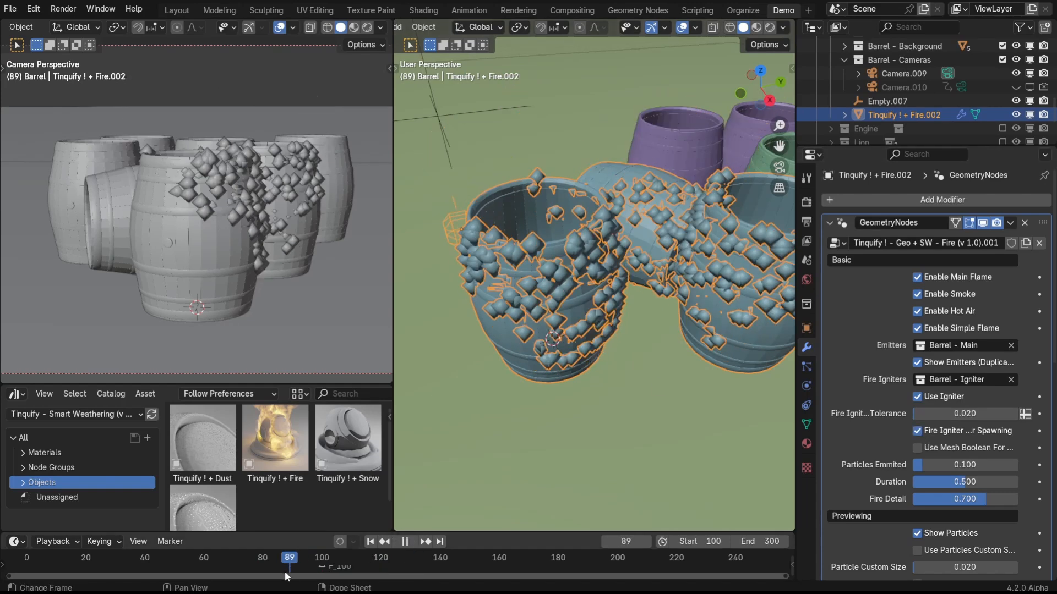
key("space")
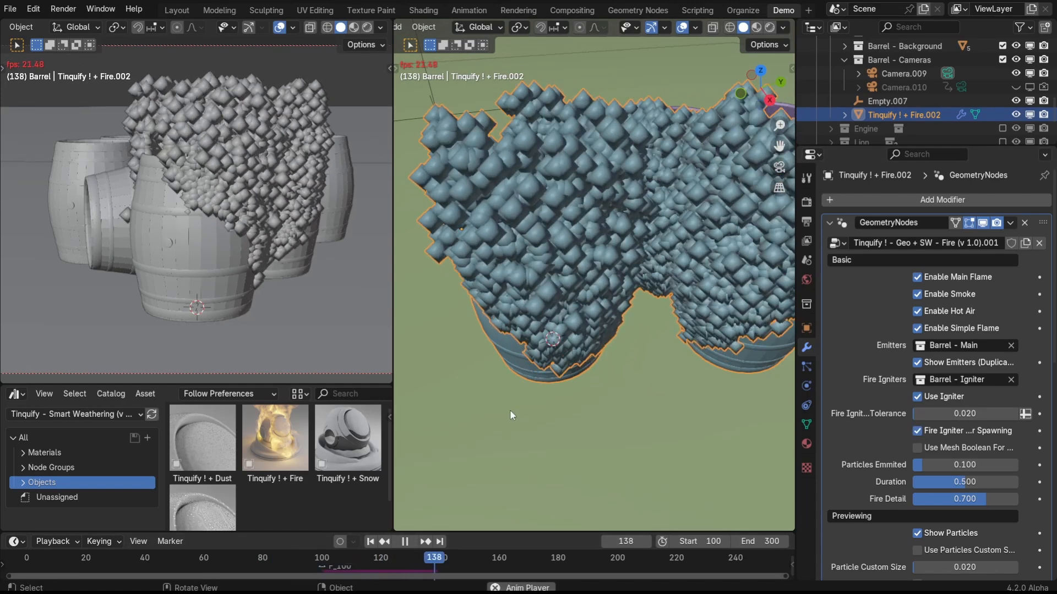
key("space")
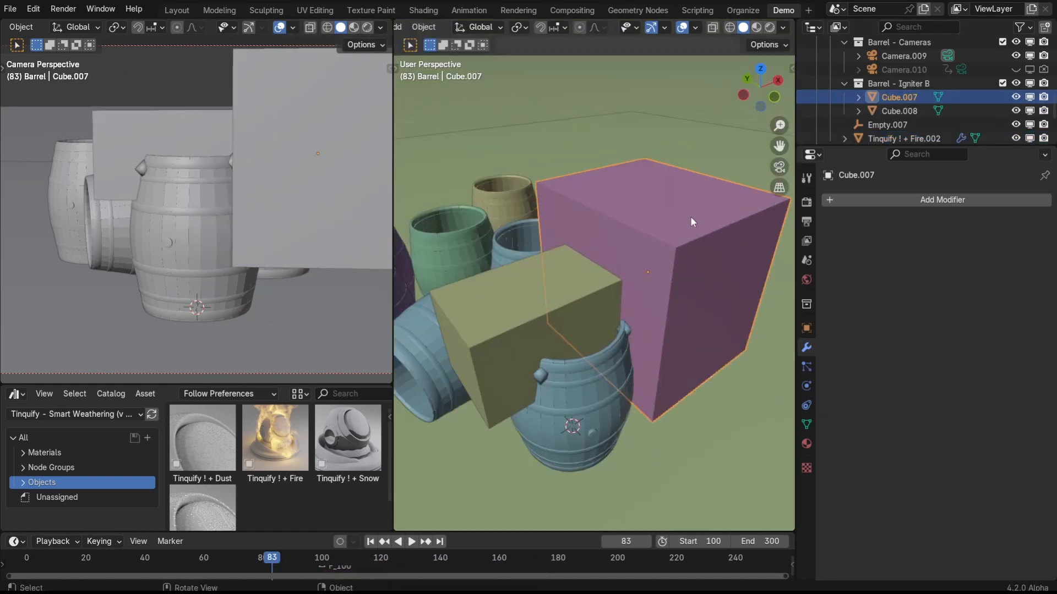
Inspect the smaller igniter box Cube.008 in wireframe against the front barrel and hide the Barrel - Igniter B collection
left_click(527, 289)
key("shift+z")
key("KP_Decimal")
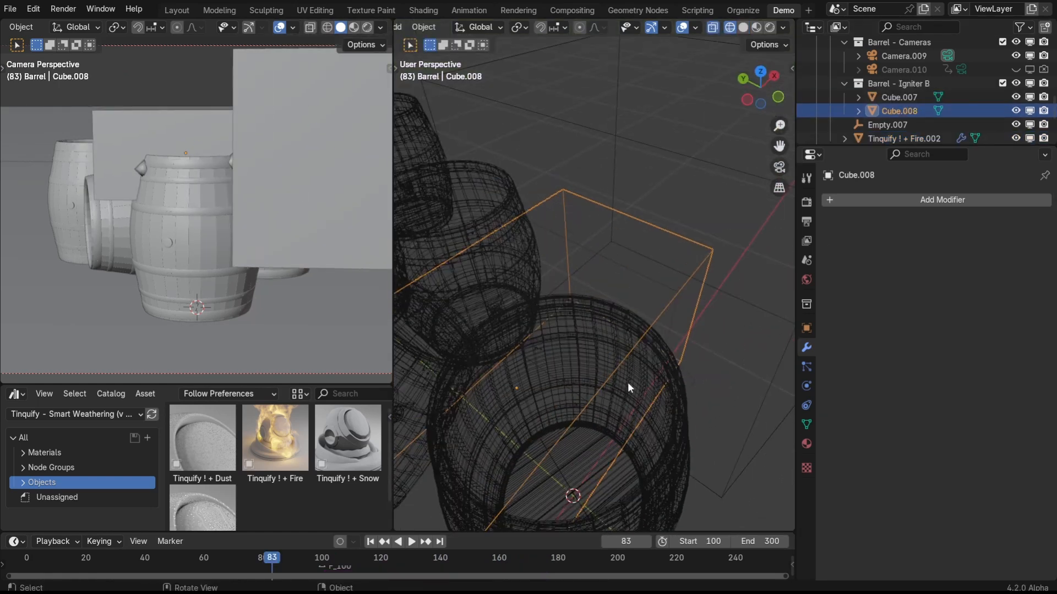
key("shift+z")
left_click(682, 418)
left_click(1015, 83)
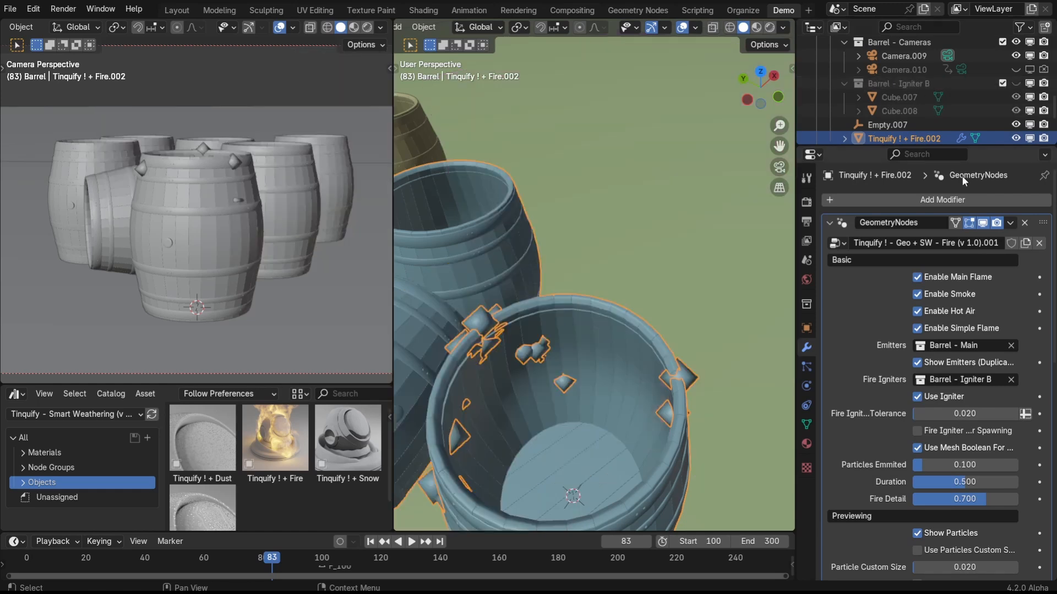
Play the particle animation with Use Mesh Boolean turned off, and replay it from frame 92 with the option on
key("space")
left_click(923, 447)
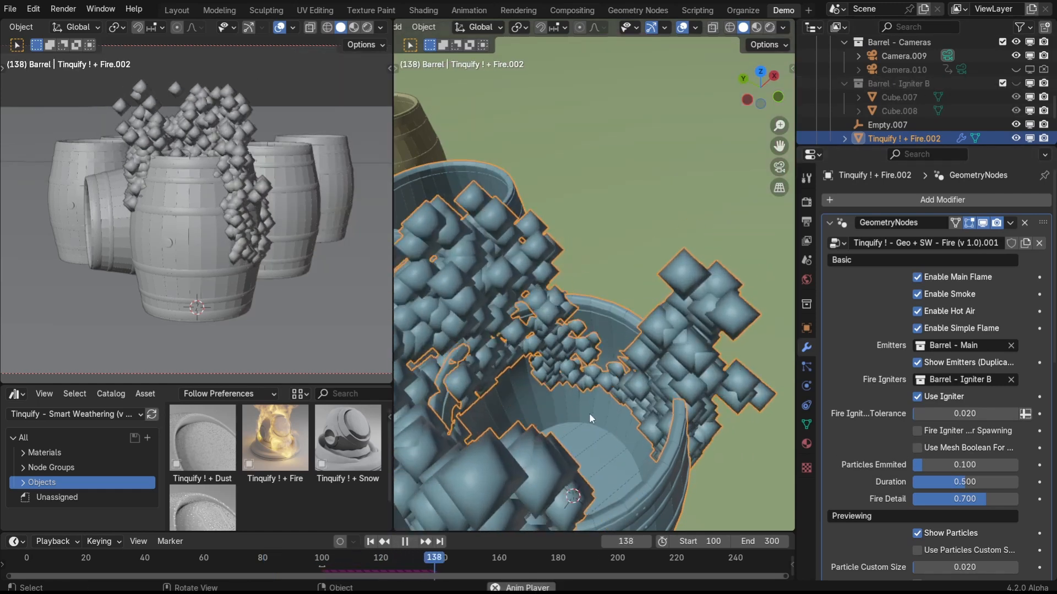
key("space")
left_click_drag(483, 557, 298, 561)
key("space")
key("space")
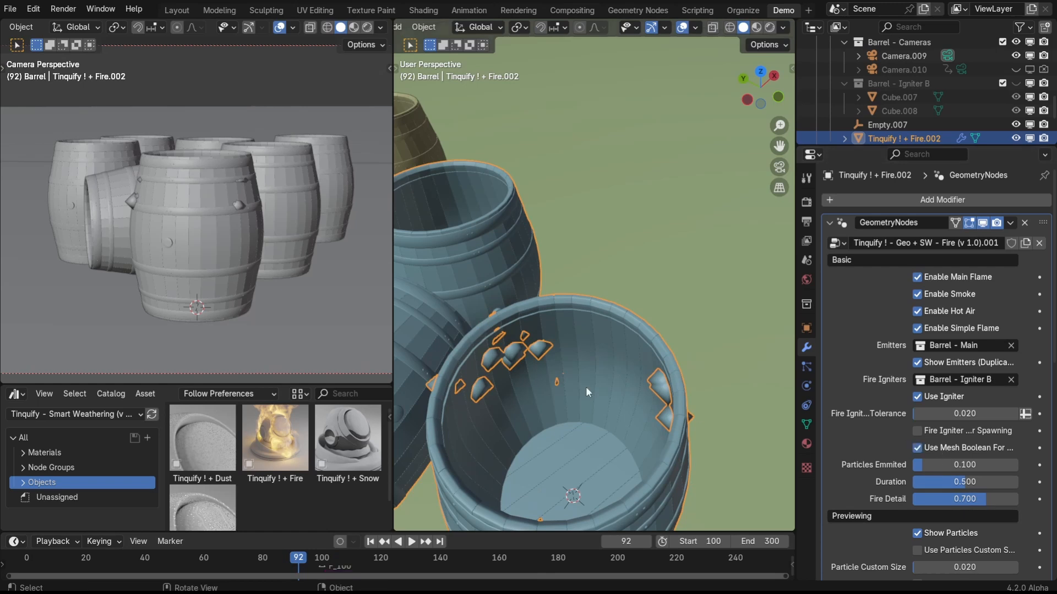
key("space")
key("space")
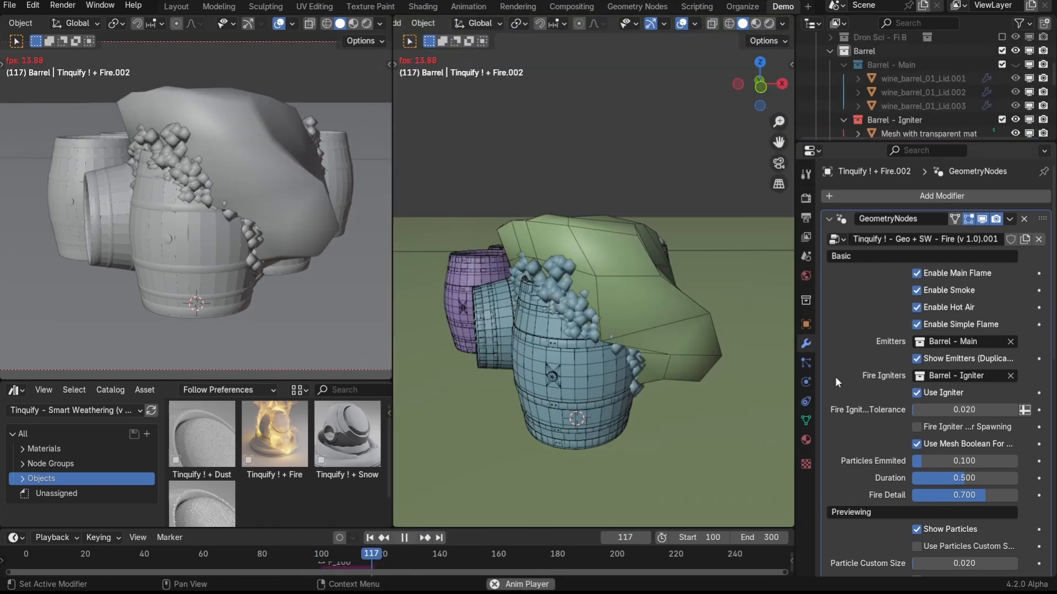
Lower Particles Emmited to 0.023 and replay the particle animation from frame 87
key("space")
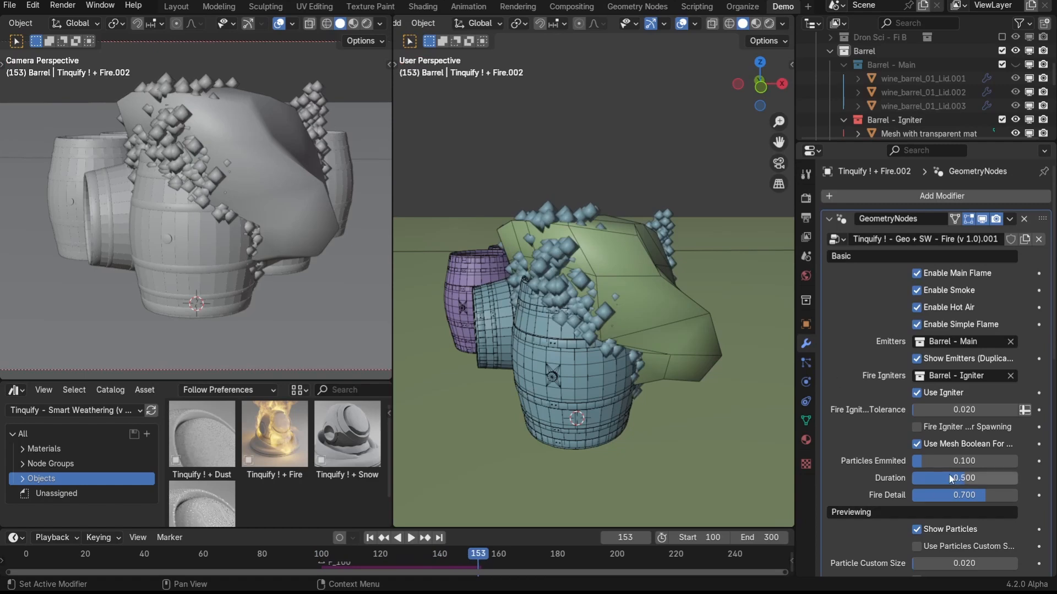
left_click_drag(960, 461, 935, 460)
left_click(283, 564)
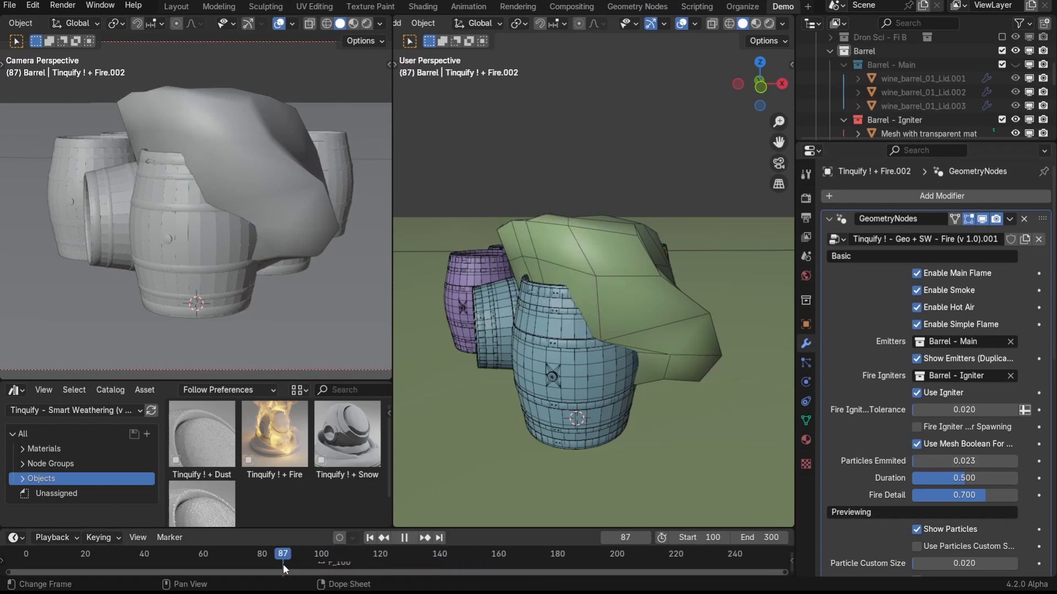
key("space")
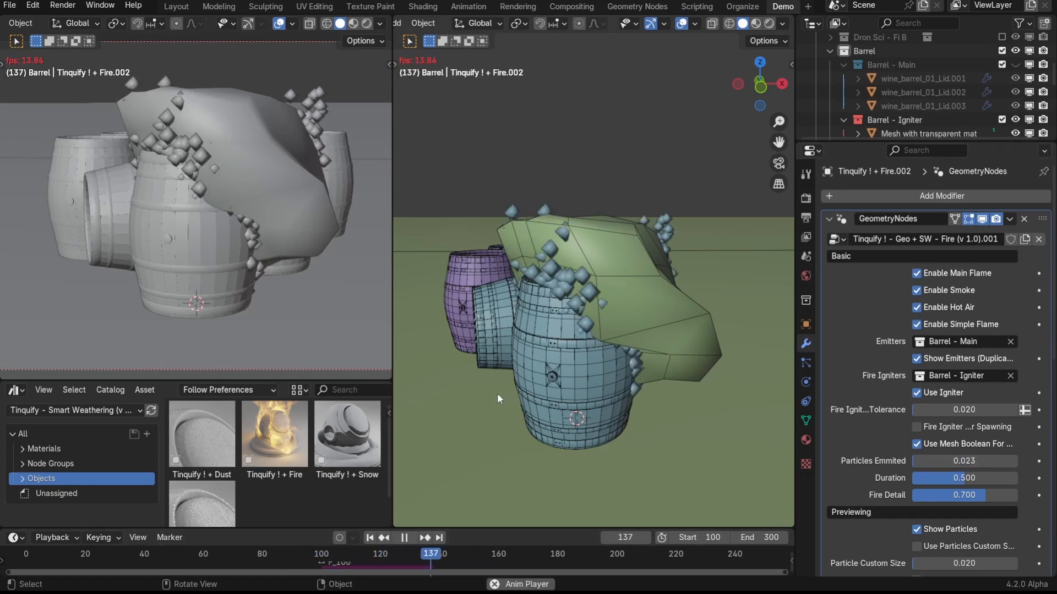
key("space")
Raise Particles Emmited to 0.523 and replay the particle animation from an earlier frame
left_click_drag(462, 555, 309, 562)
left_click_drag(956, 461, 978, 461)
key("space")
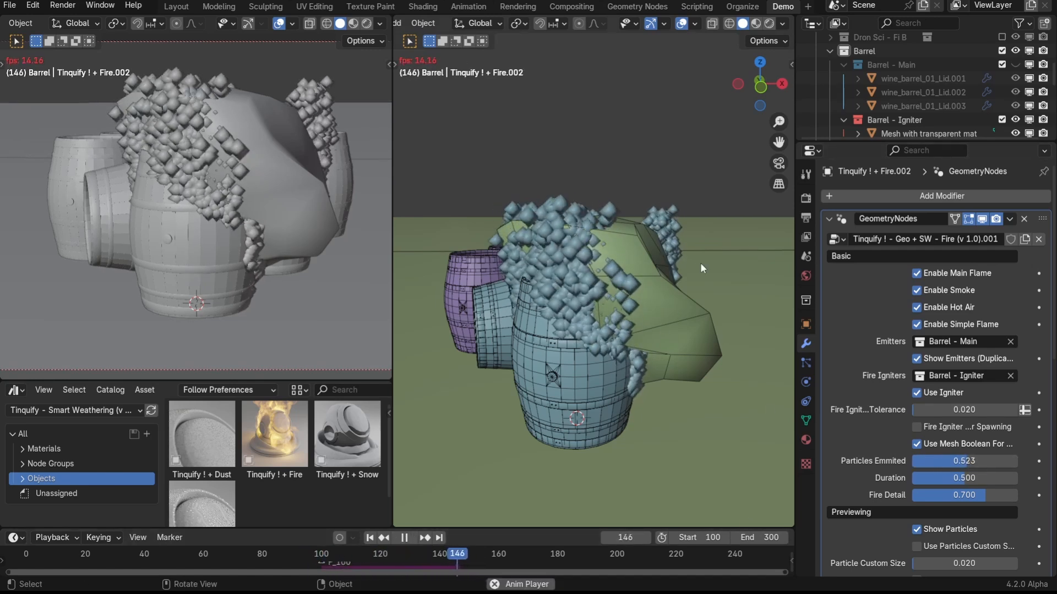
key("space")
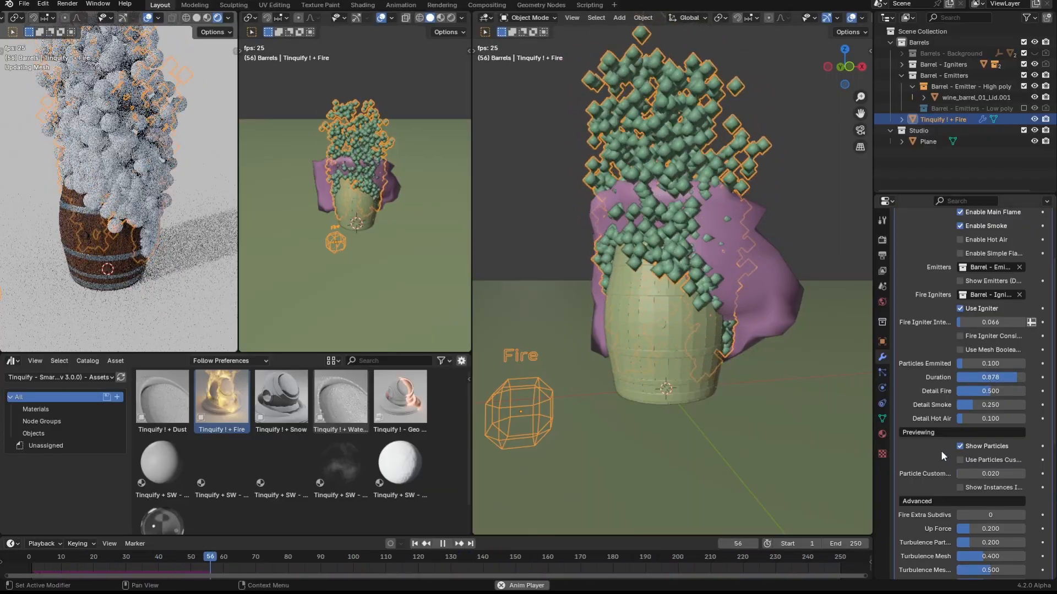
Turn off Show Particles on the single barrel's fire, set the fire material's Flame Extension to 0.307 and play from frame 119
left_click(960, 446)
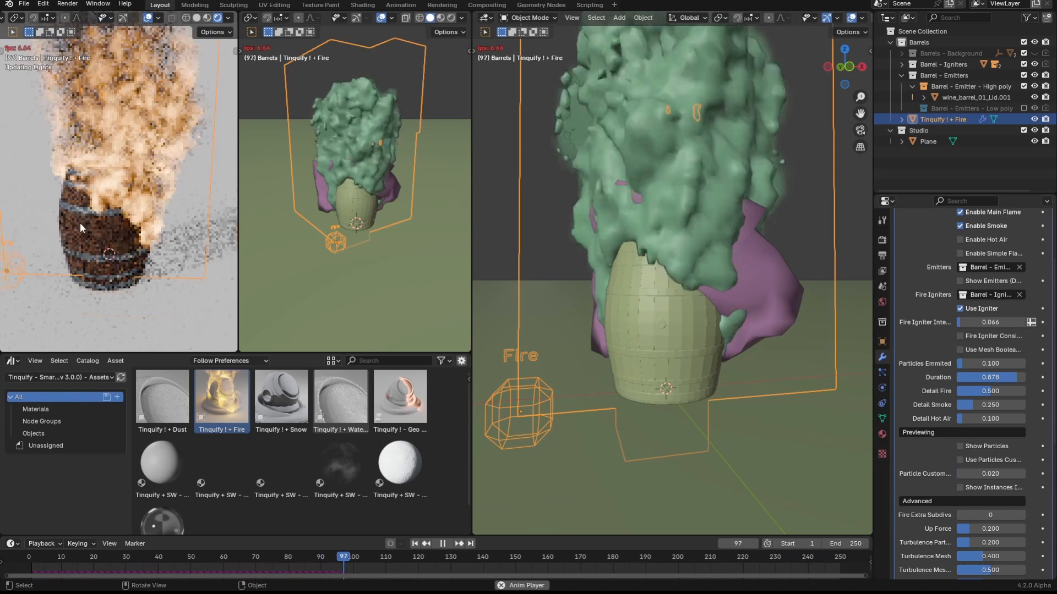
key("space")
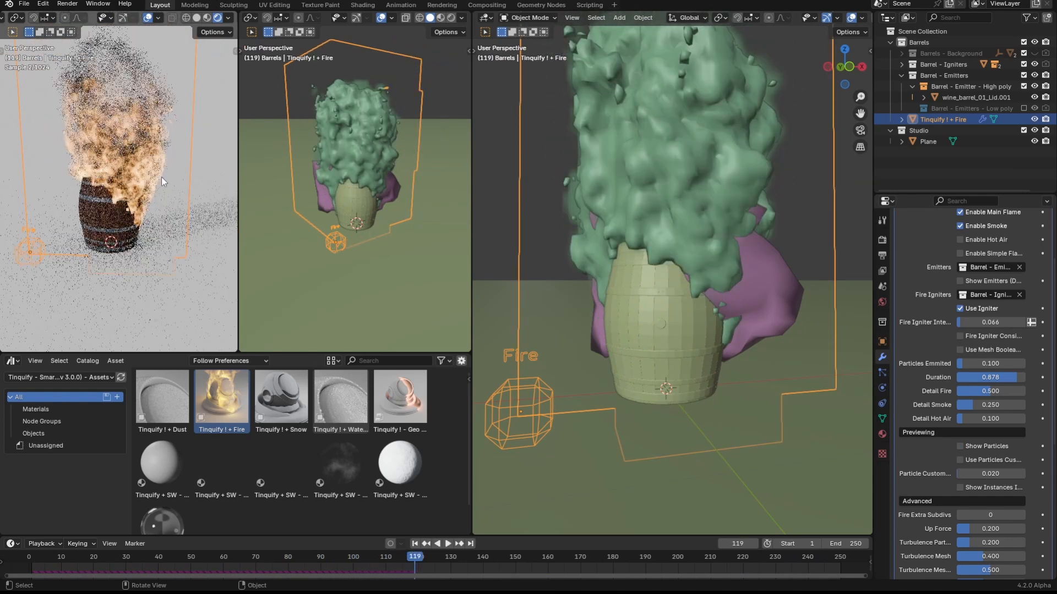
left_click(882, 434)
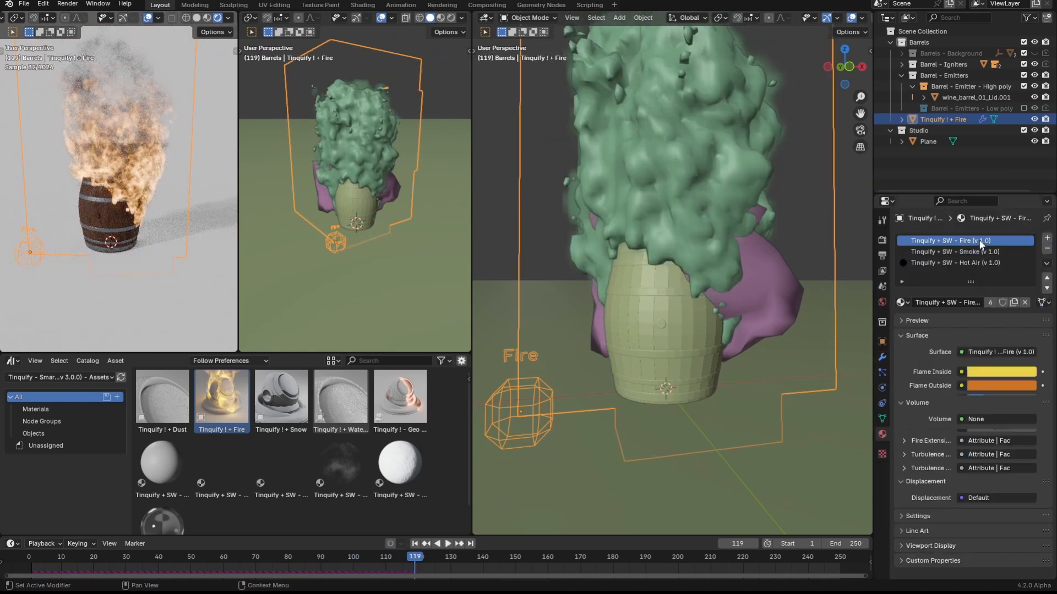
left_click_drag(989, 413, 987, 413)
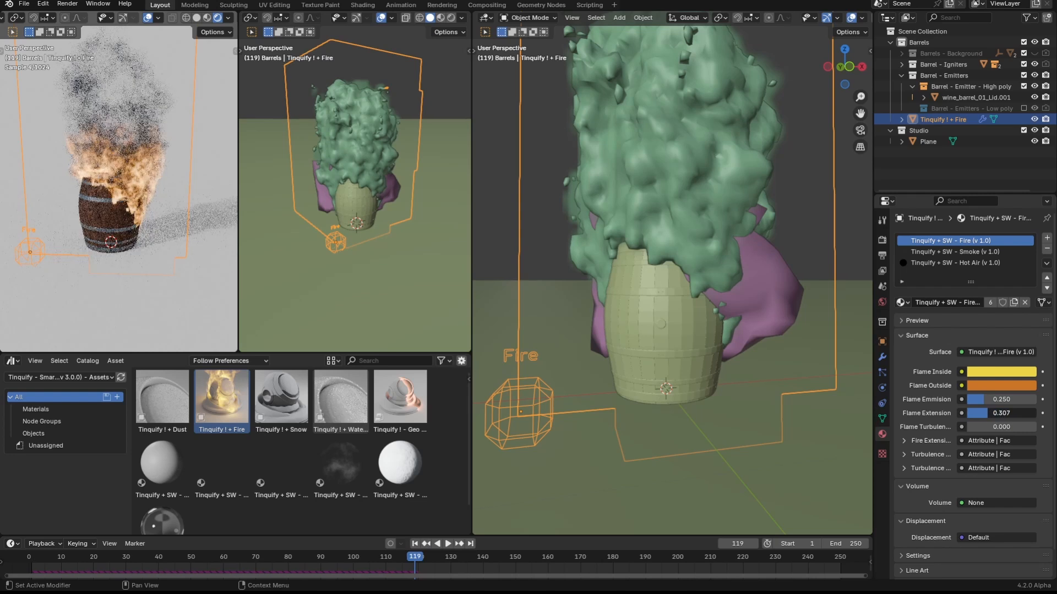
key("space")
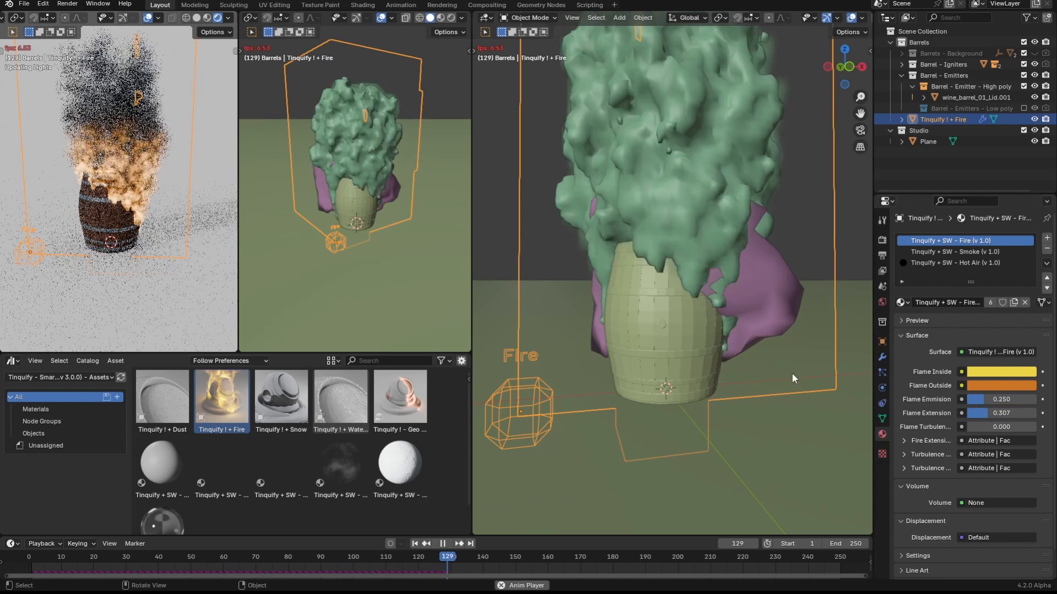
Raise the fire's Detail Fire to 0.902 and Detail Smoke to 0.460, playing the animation from frame 152 in between
key("space")
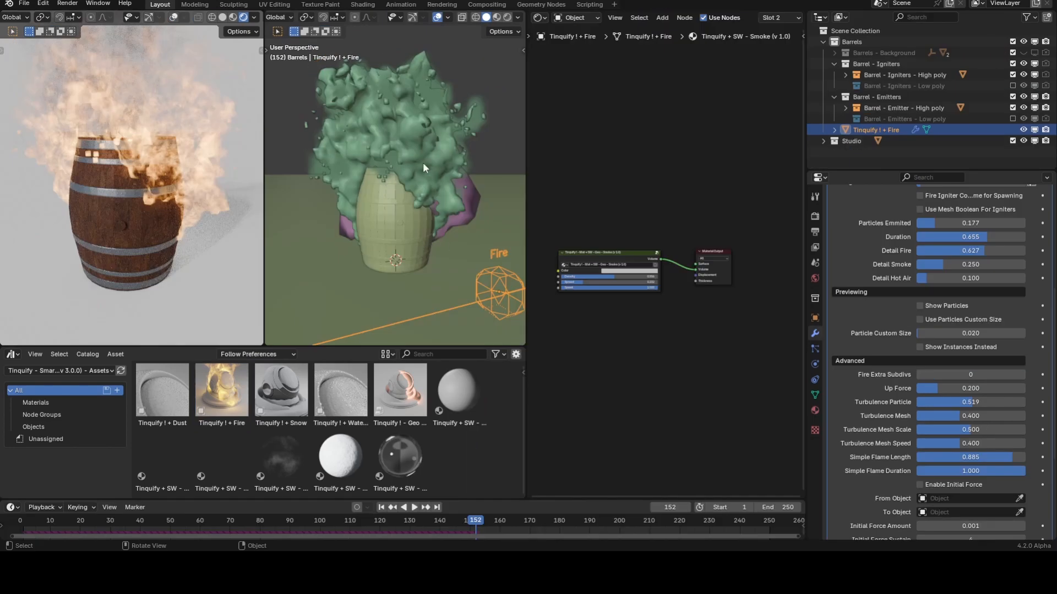
scroll(362, 179, "up", 5)
scroll(373, 179, "down", 3)
left_click_drag(968, 250, 1015, 250)
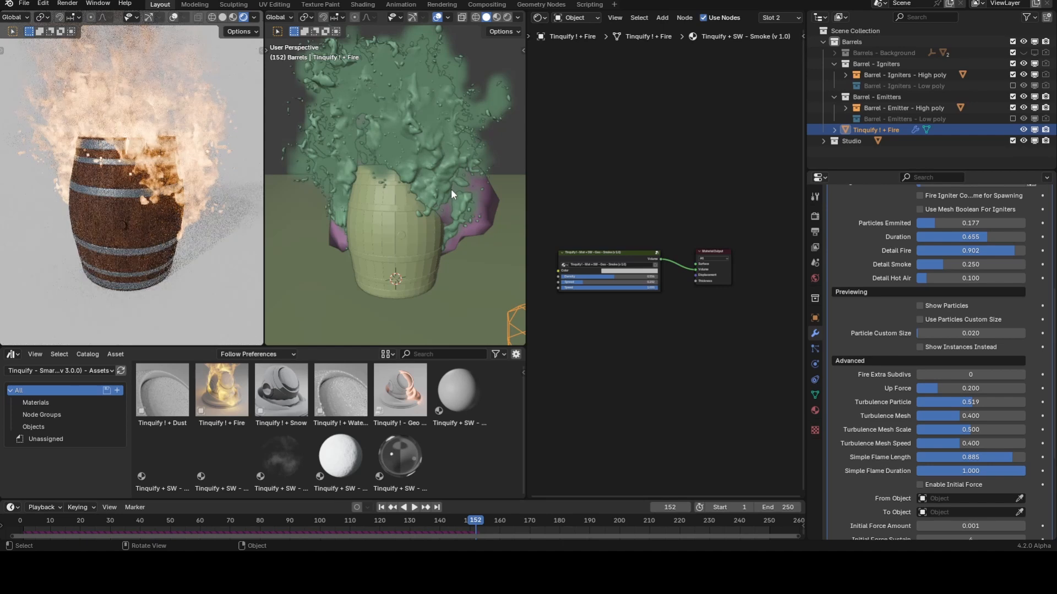
left_click(411, 508)
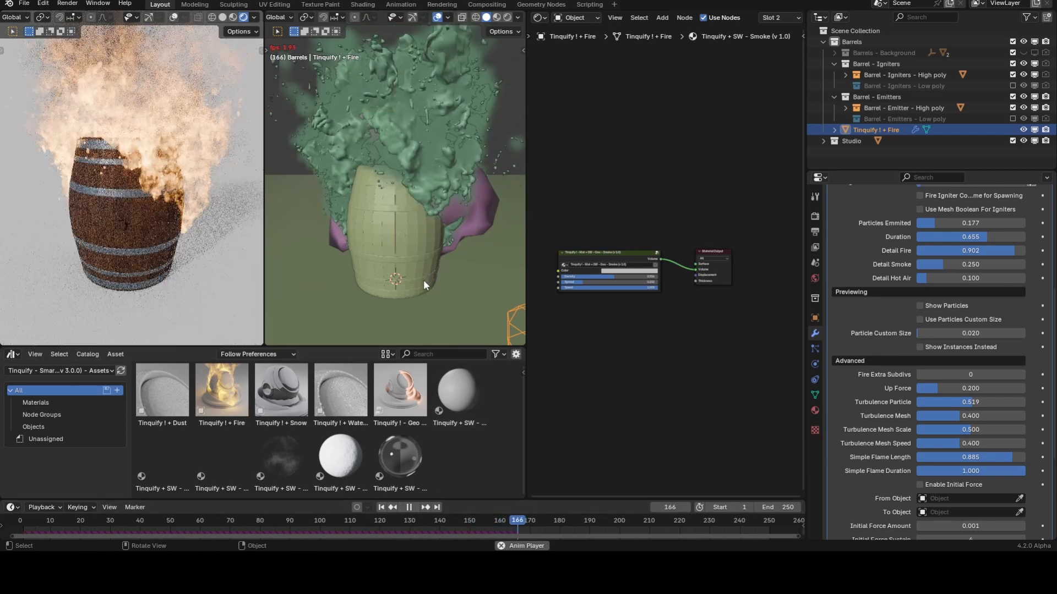
key("space")
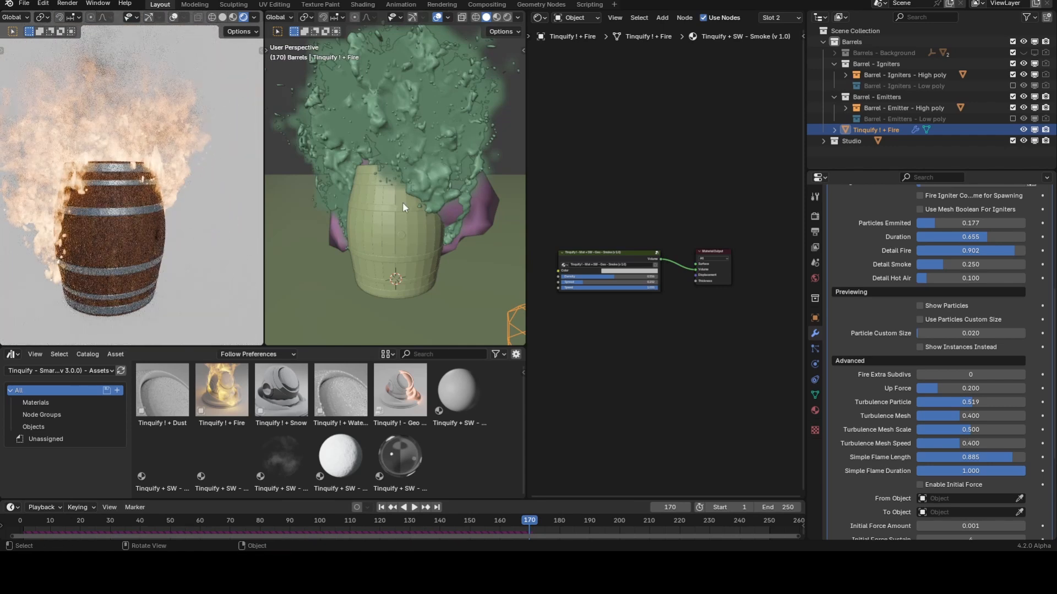
left_click_drag(943, 264, 967, 264)
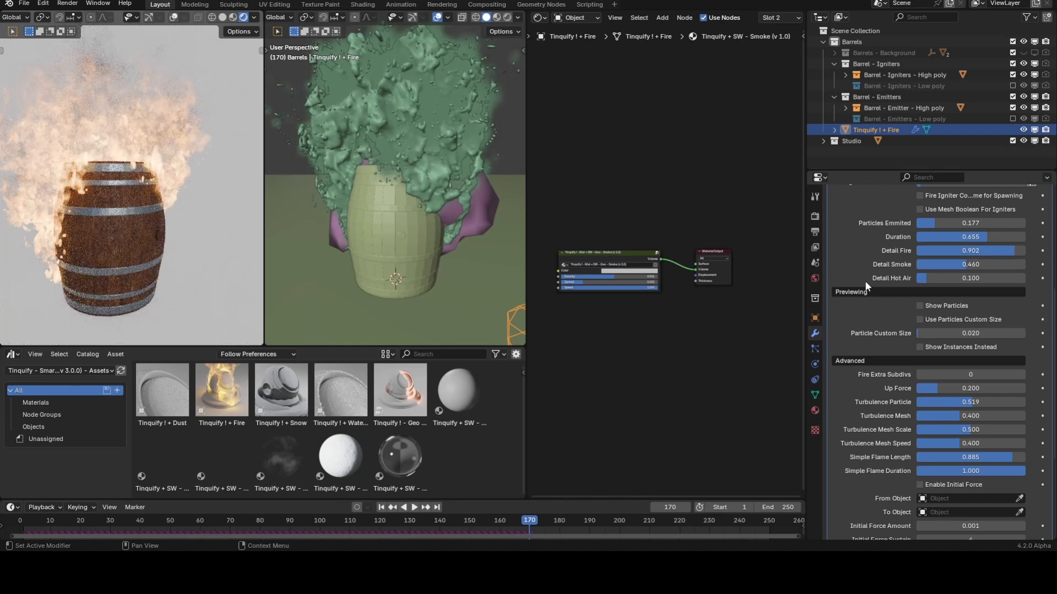
scroll(868, 273, "up", 3)
Collapse the Light Paths render settings, enable Motion Blur and expand its options
left_click(813, 216)
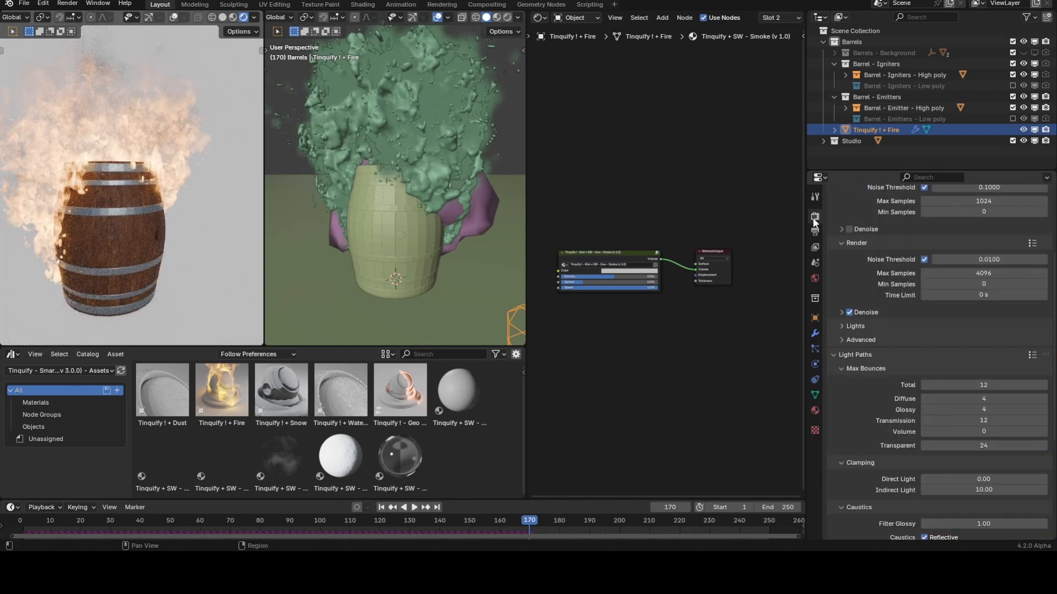
left_click(860, 356)
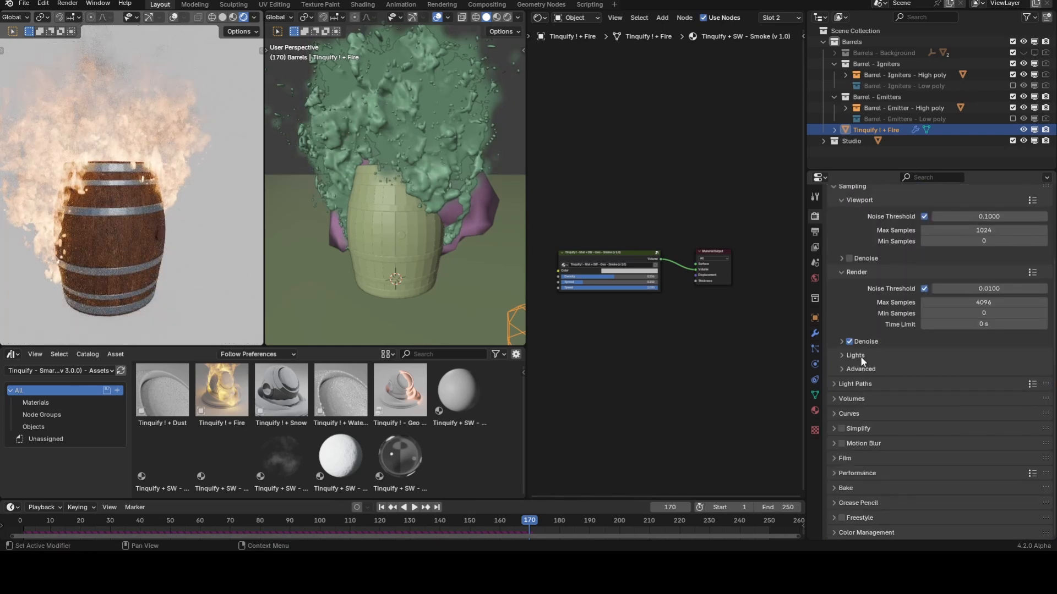
left_click(841, 444)
left_click(835, 442)
scroll(902, 423, "down", 3)
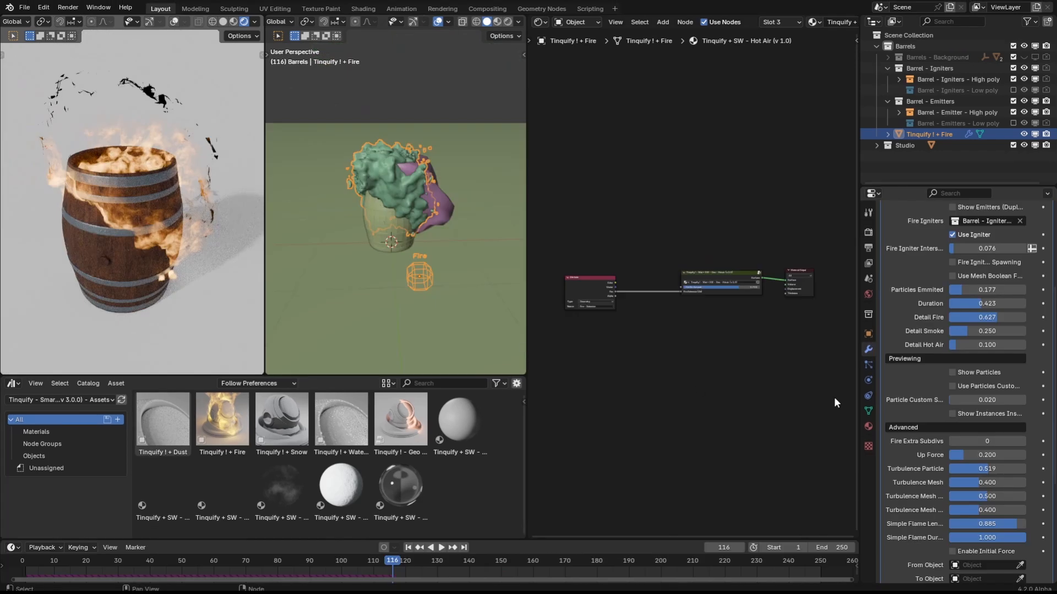
Select the fire's Tinquify + SW - Fire material and raise its Flame Extension
left_click(868, 426)
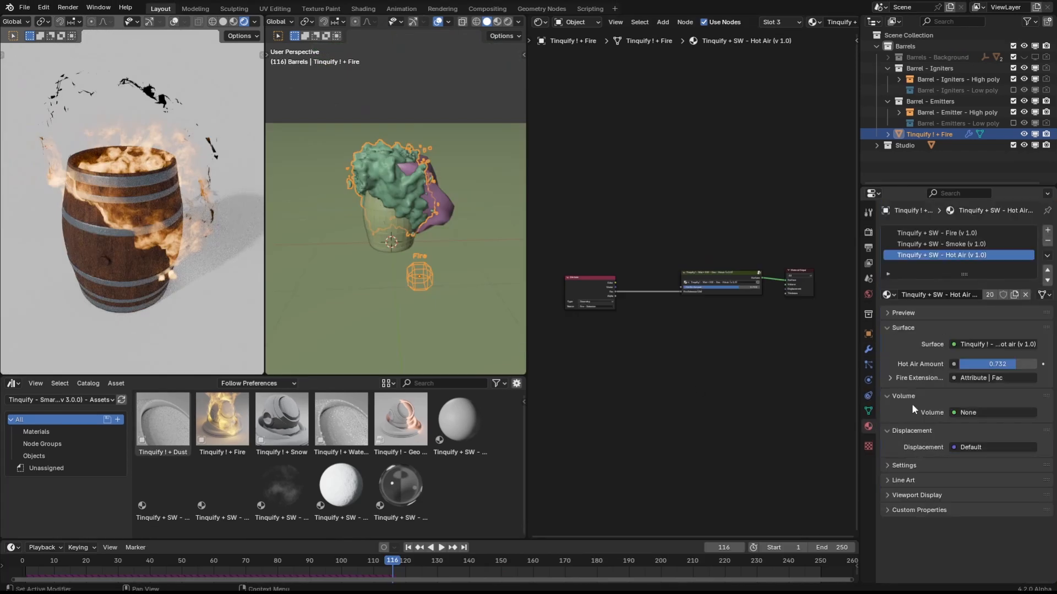
left_click(960, 233)
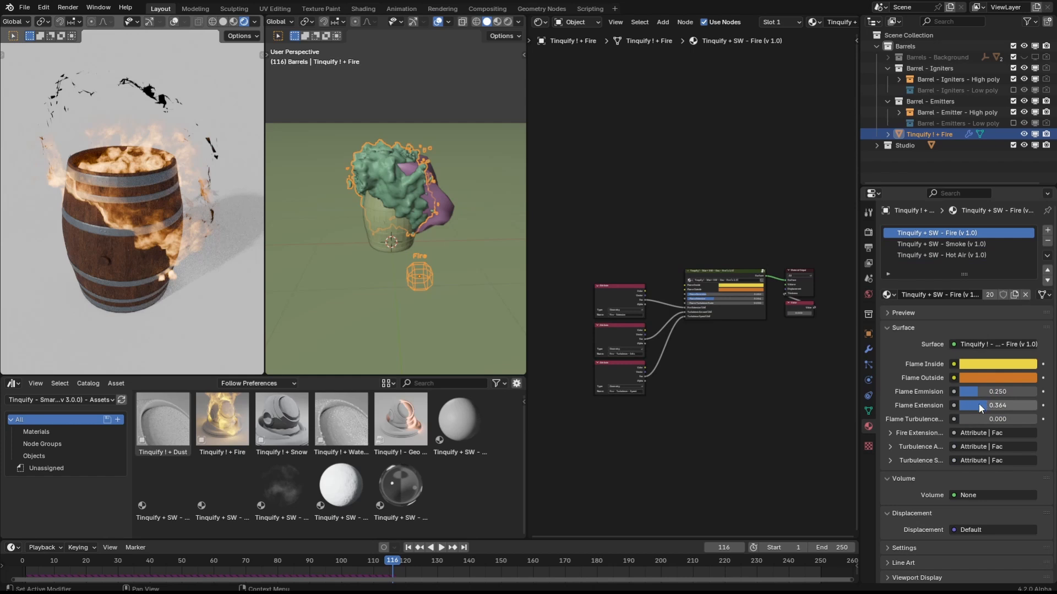
left_click_drag(991, 405, 1012, 406)
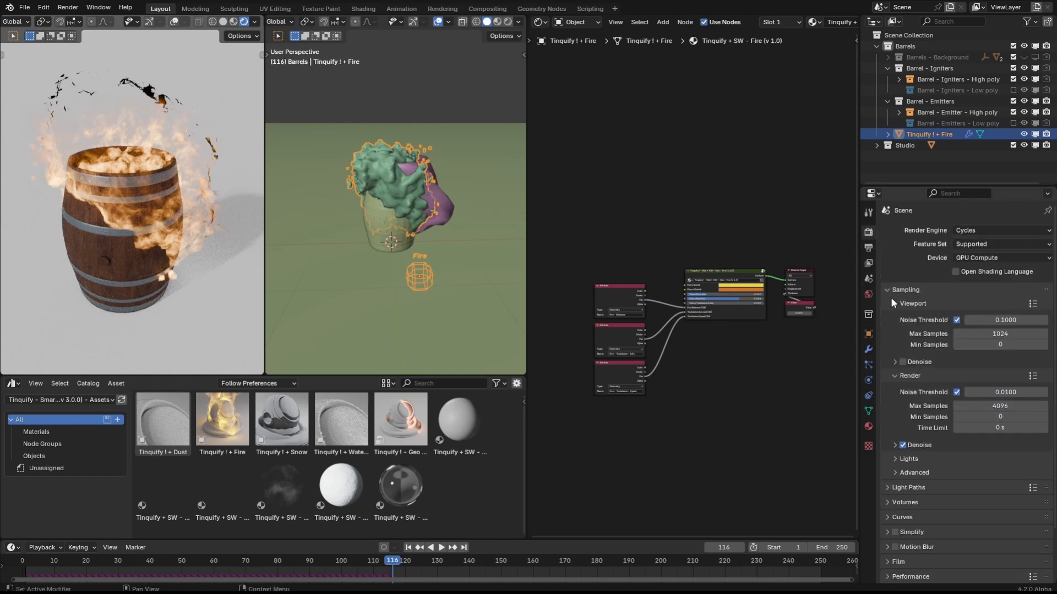
Expand Light Paths in the render settings and raise the Transparent maximum bounces
scroll(924, 464, "down", 2)
left_click(915, 431)
scroll(929, 427, "down", 3)
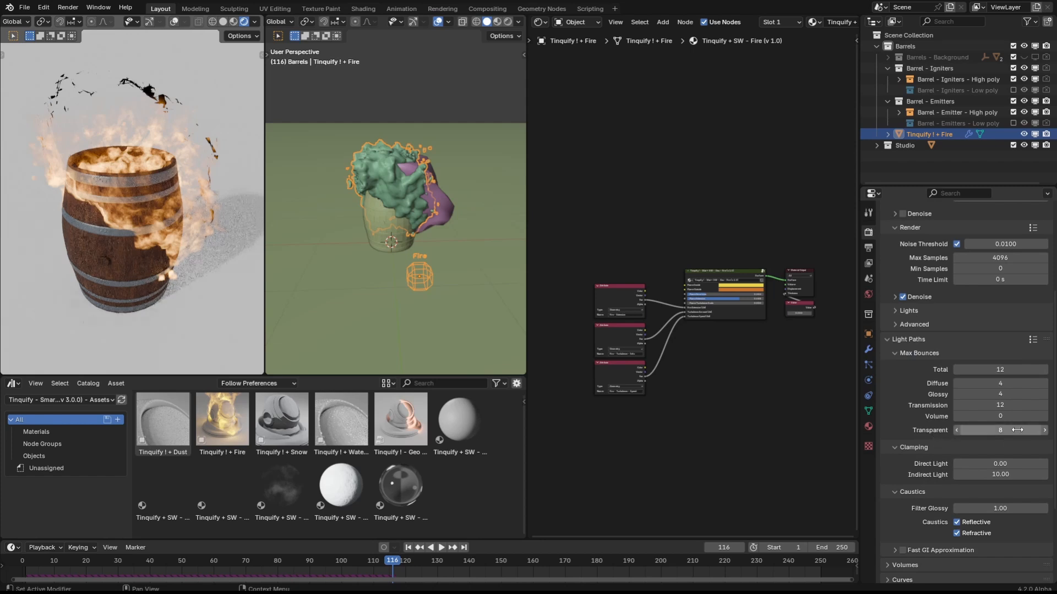
left_click_drag(992, 428, 1002, 429)
key("space")
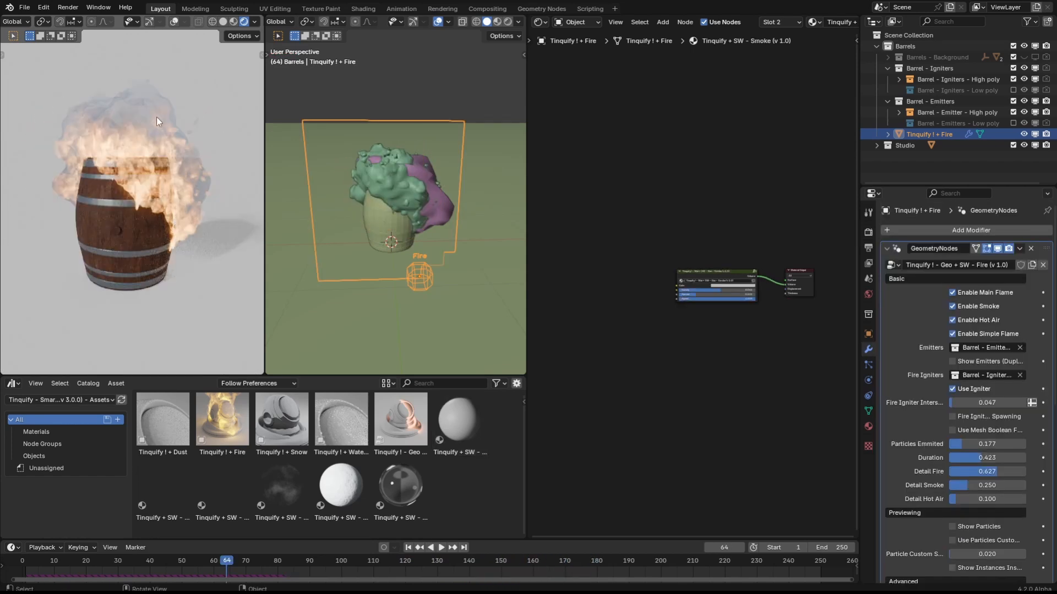
Display the World shader nodes, preview the HDRI sky node directly and inspect the burning barrel from several angles
left_click(586, 62)
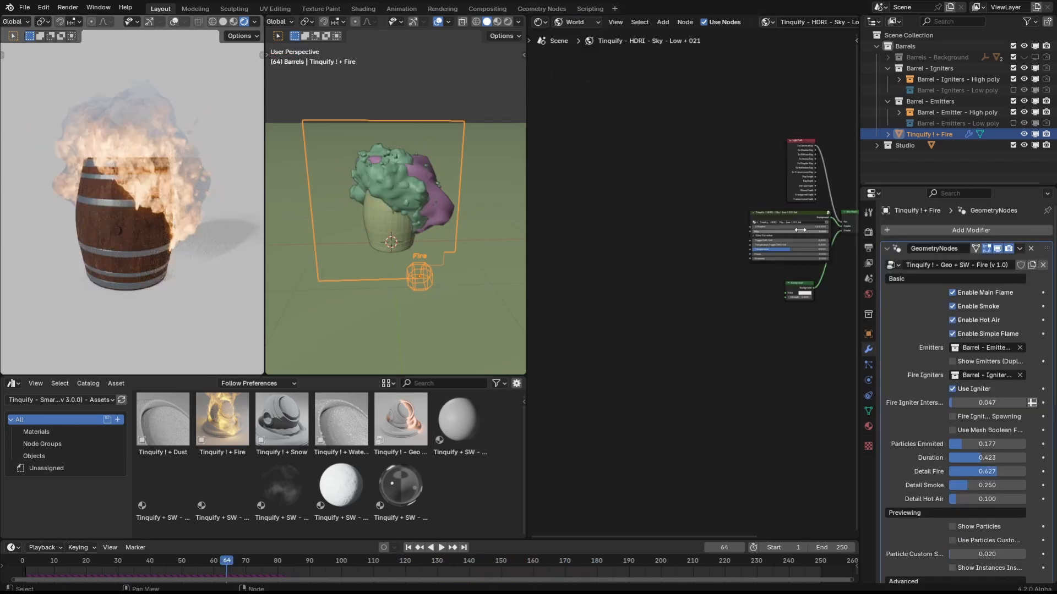
key("Home")
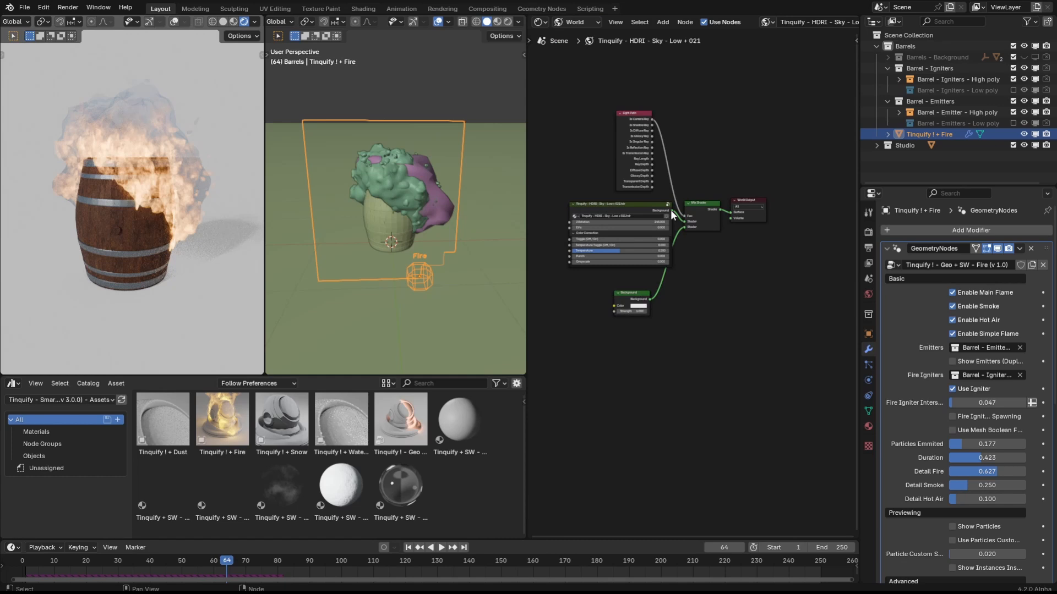
left_click(671, 210)
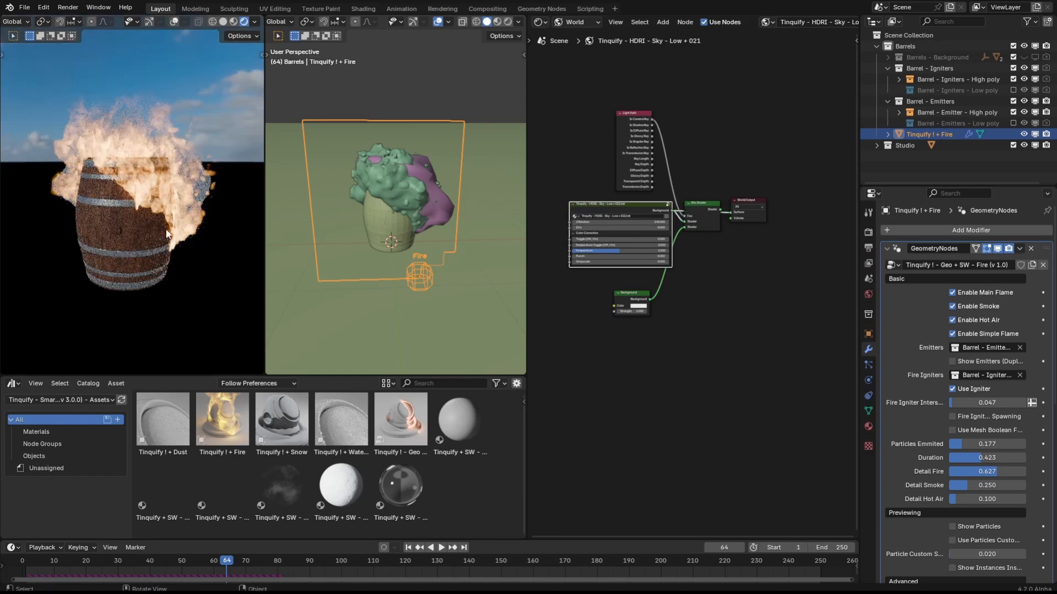
mouse_move(172, 240)
middle_mouse_down()
mouse_move(98, 216)
mouse_move(100, 208)
mouse_move(203, 226)
mouse_move(114, 219)
mouse_move(185, 238)
middle_mouse_up()
mouse_move(204, 195)
middle_mouse_down()
mouse_move(137, 203)
mouse_move(159, 206)
middle_mouse_up()
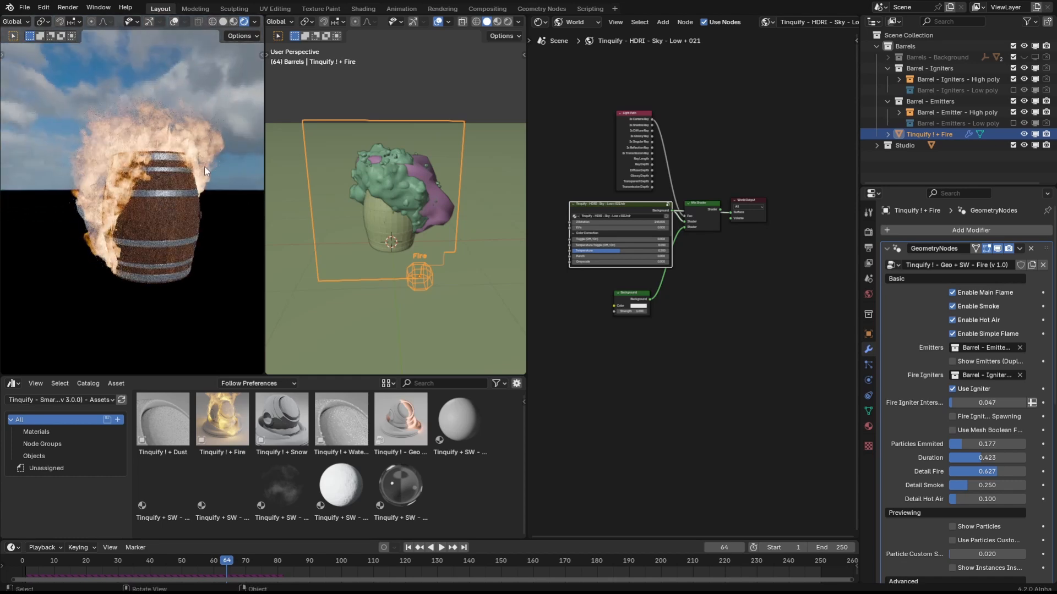
middle_click_drag(203, 166, 140, 172)
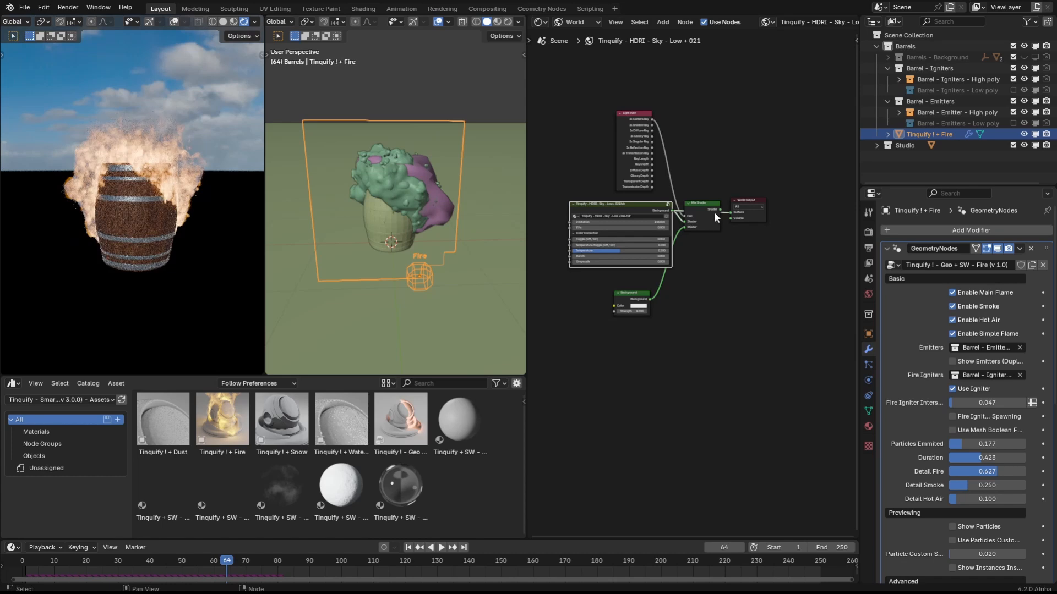
Route the Mix Shader back to the World Output and turn off Enable Hot Air on the fire
left_click_drag(718, 209, 732, 214)
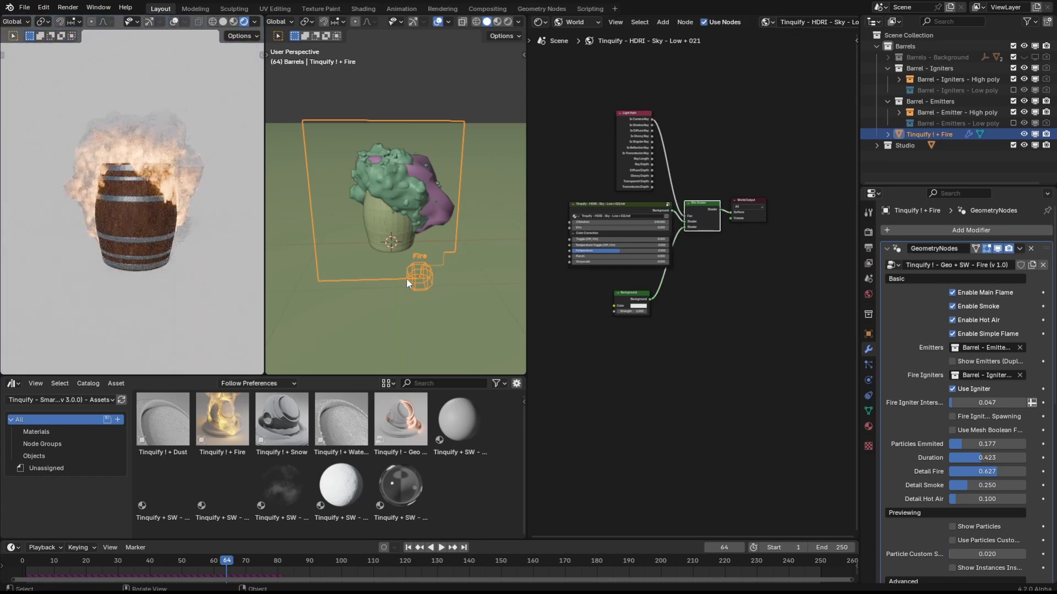
left_click(986, 319)
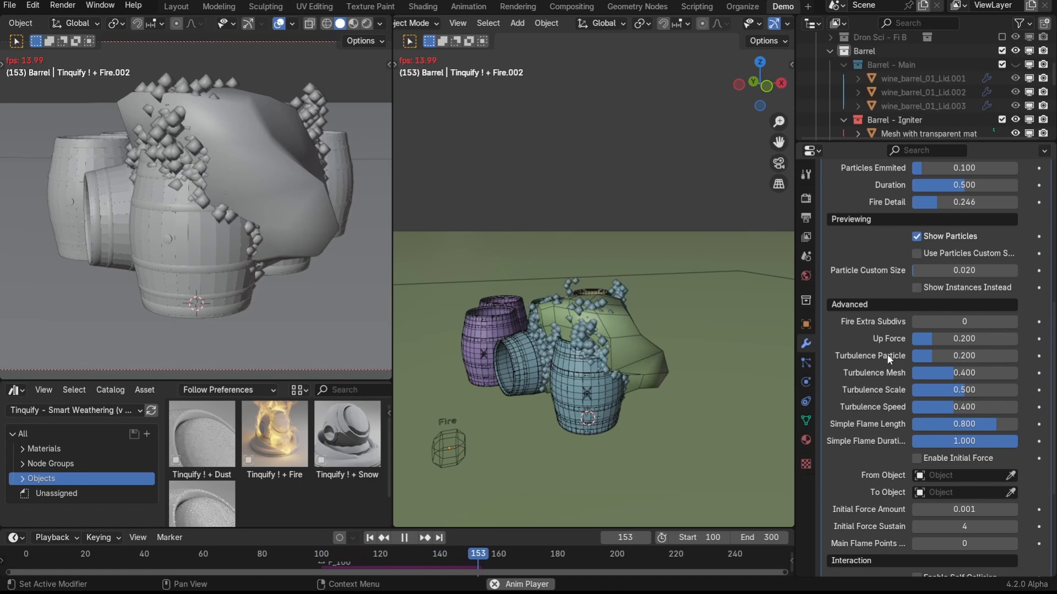
Set Up Force to 0.911 on the barrel group's fire and replay the particle animation from frame 84
key("space")
left_click_drag(939, 338, 999, 338)
left_click(273, 554)
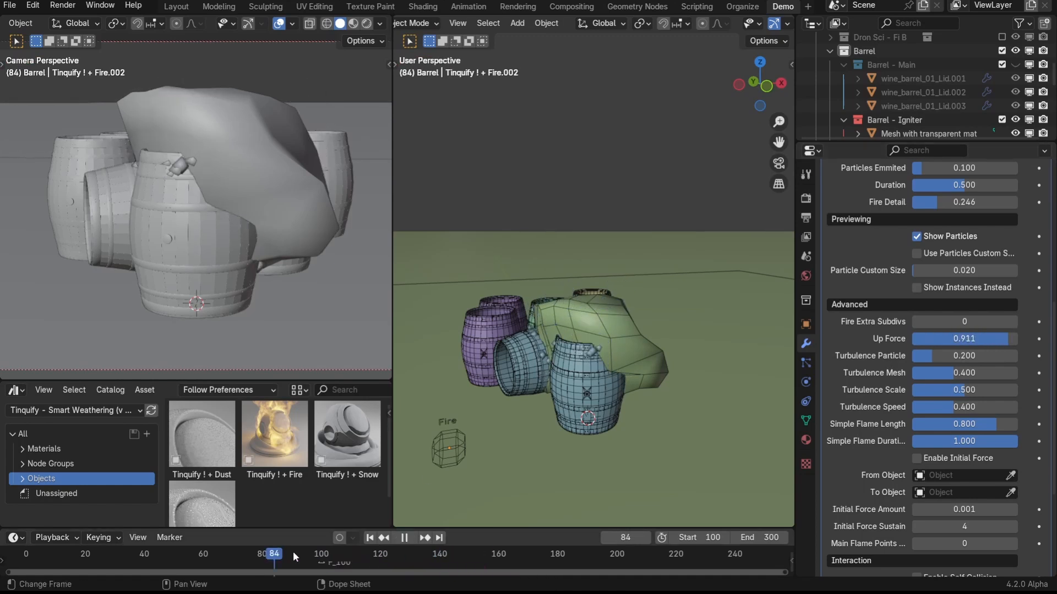
key("space")
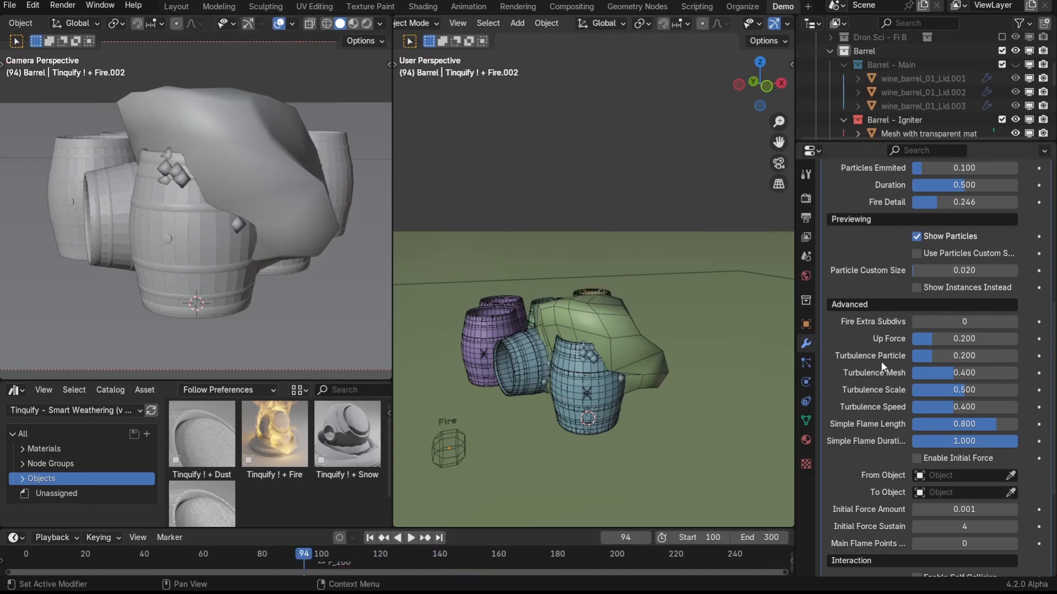
Play the particles from frame 94 with Up Force at 0.200, and replay them with Turbulence Particle set to 0.757
key("space")
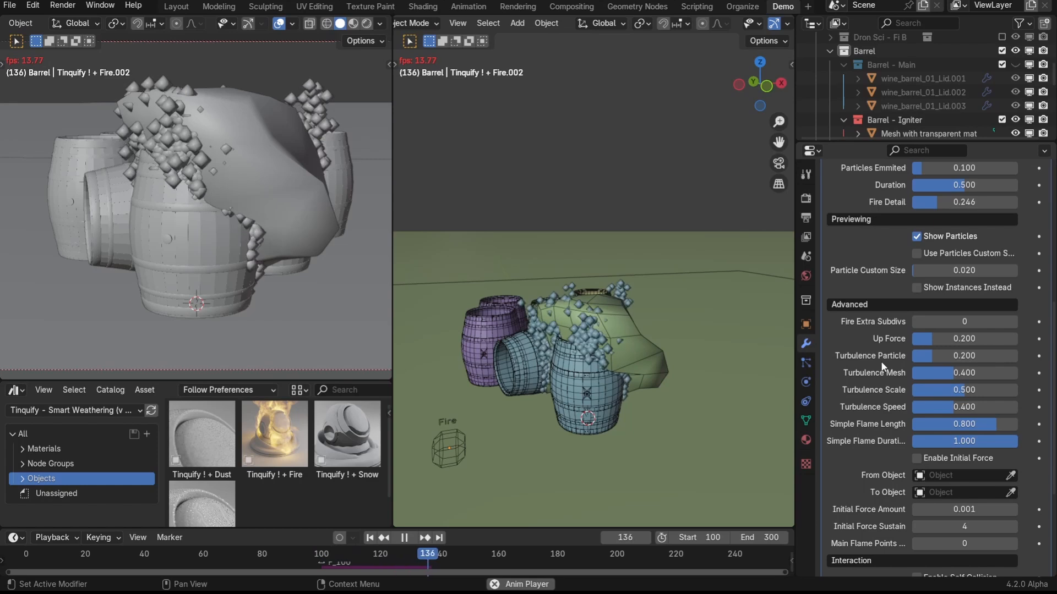
key("space")
left_click_drag(964, 355, 1018, 355)
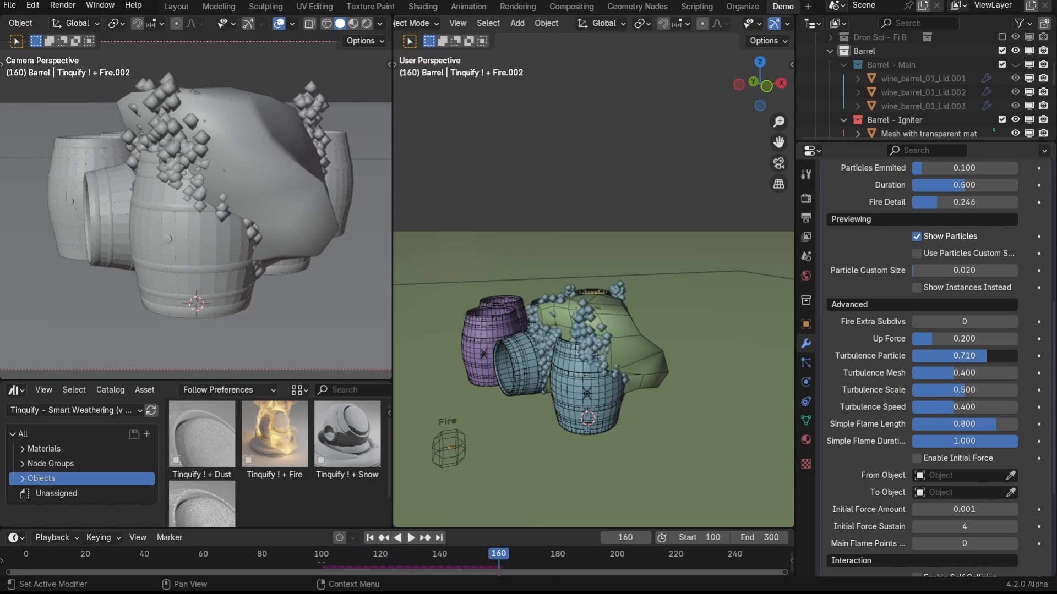
key("shift+Left")
key("space")
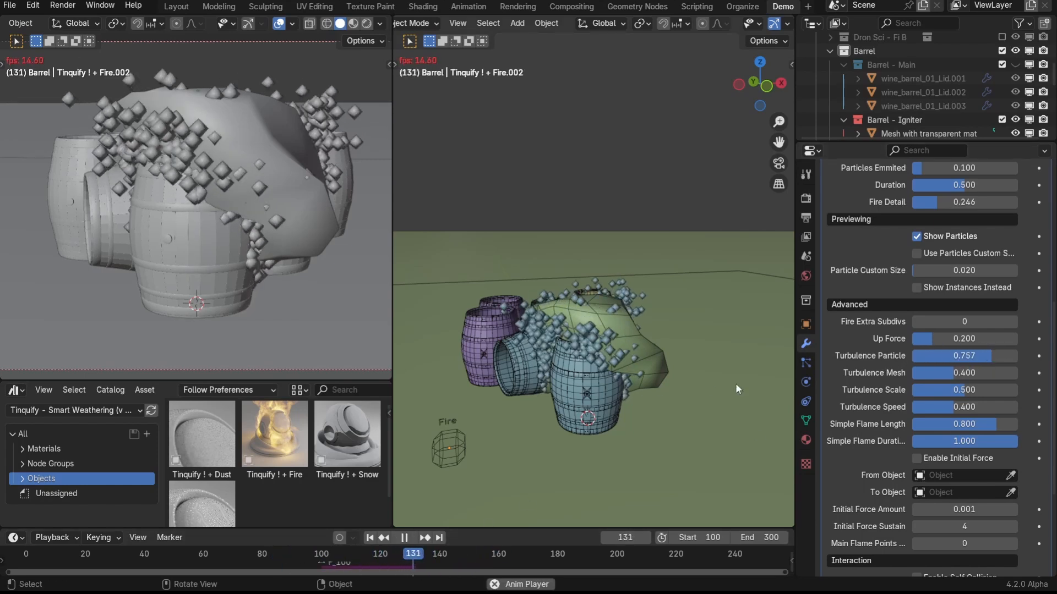
key("space")
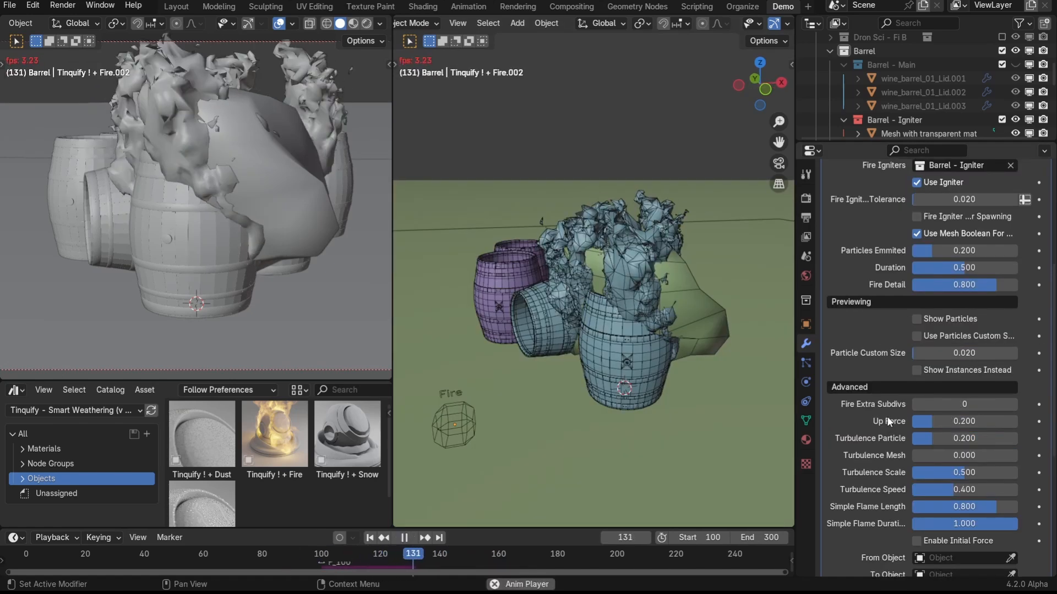
Set Turbulence Mesh to 1.000 and replay the flame mesh animation from just before frame 100
key("space")
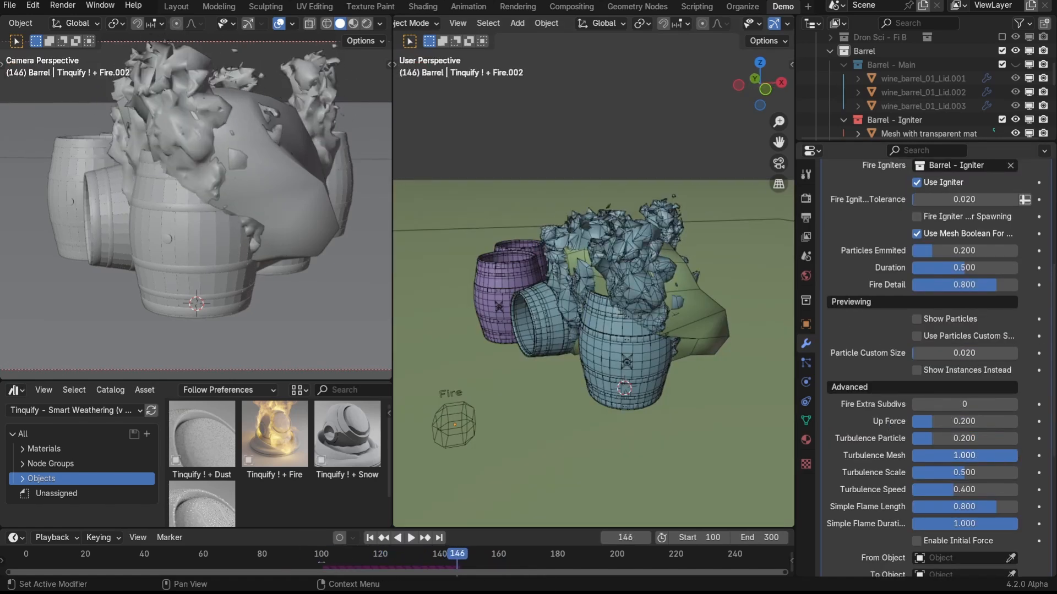
left_click(316, 556)
key("space")
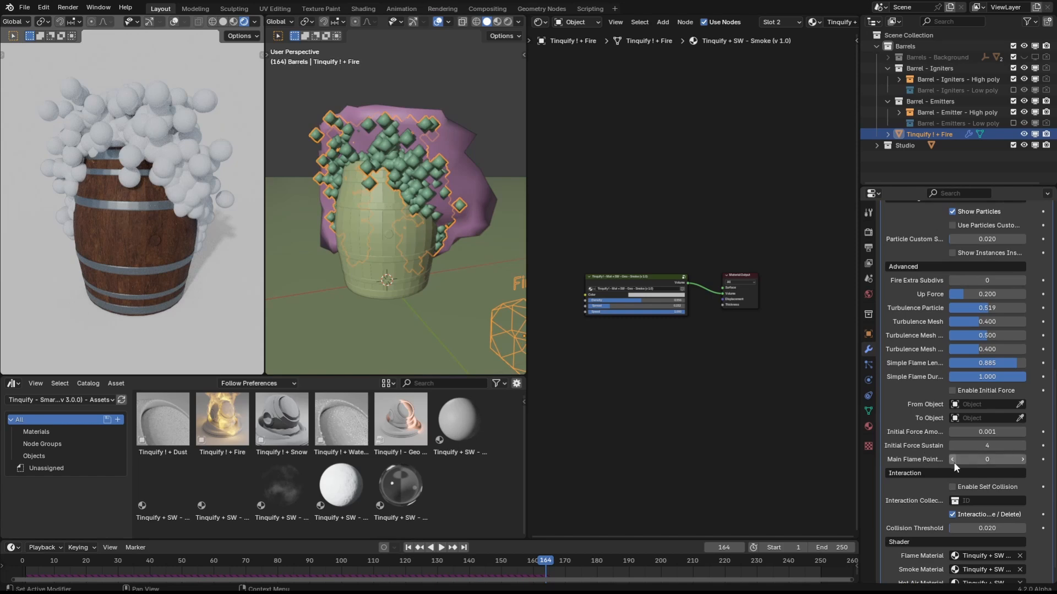
Set the single barrel's Main Flame Points to 20, play the animation from frame 164 and turn off Show Particles
left_click_drag(954, 461, 1013, 461)
key("space")
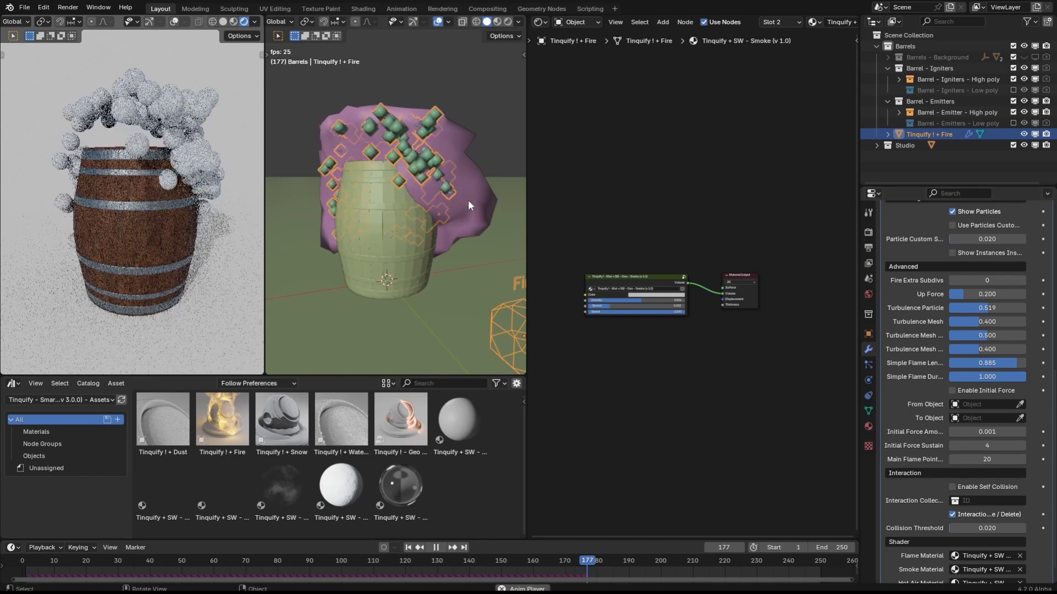
scroll(964, 379, "up", 8)
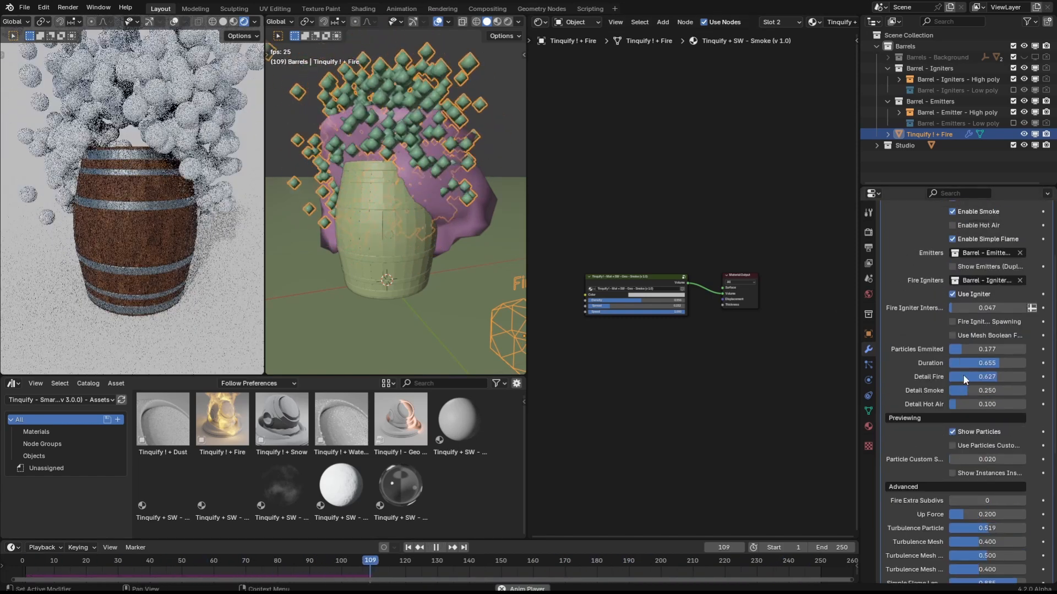
left_click(952, 432)
key("space")
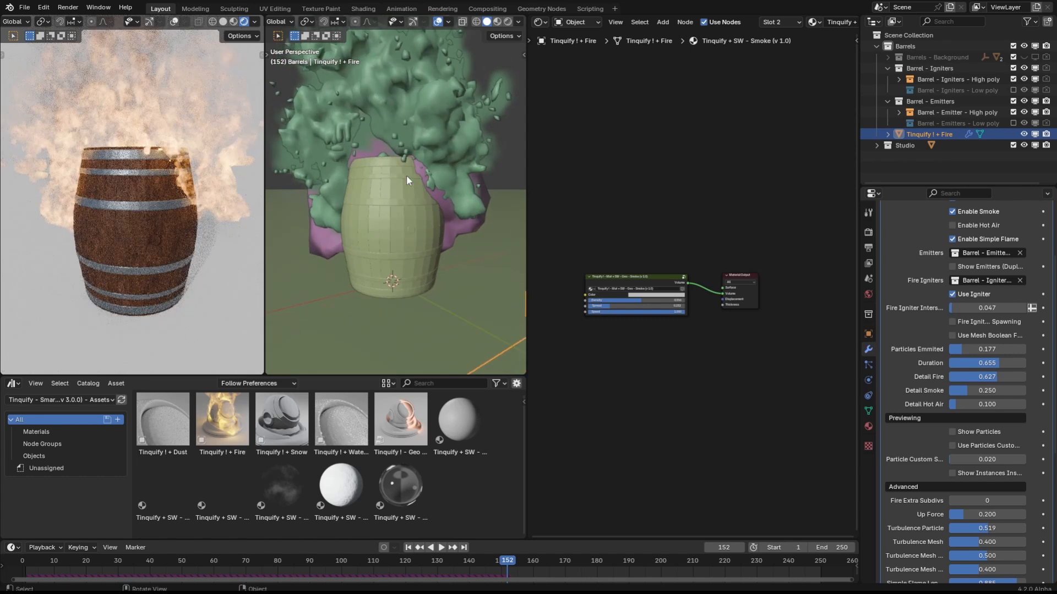
Lower the Main Flame Points value on the single barrel's fire
scroll(970, 442, "down", 6)
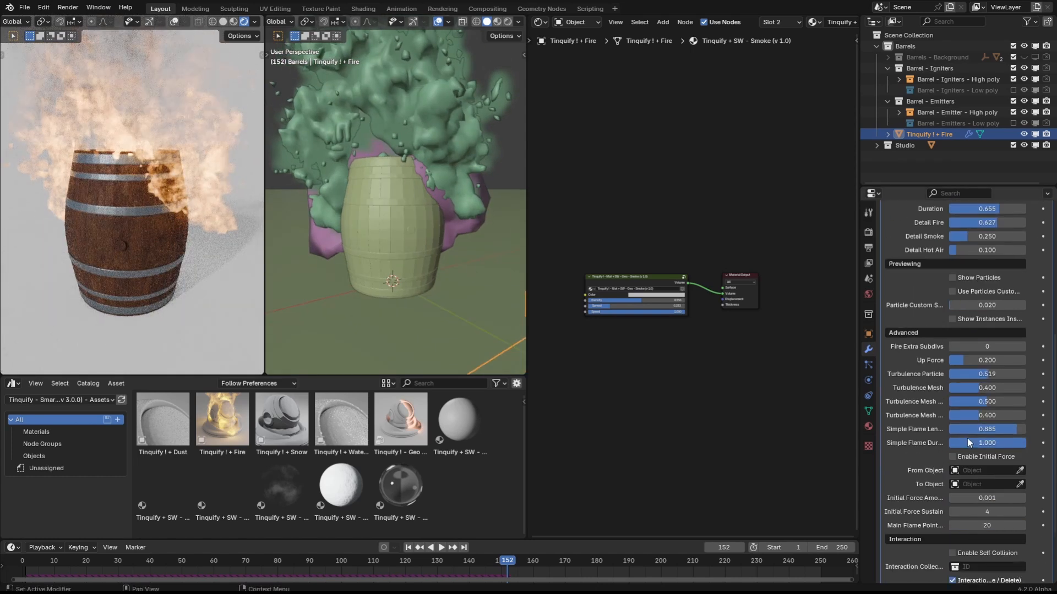
scroll(990, 281, "down", 3)
left_click_drag(991, 459, 947, 459)
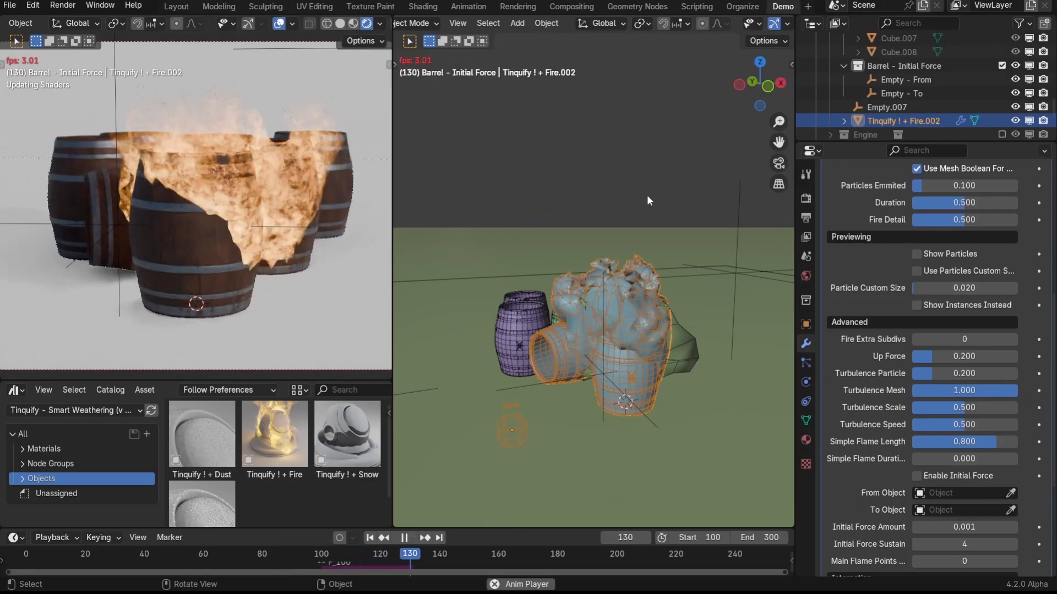
Stop the barrel group's animation and set its fire Duration to 0.113
key("space")
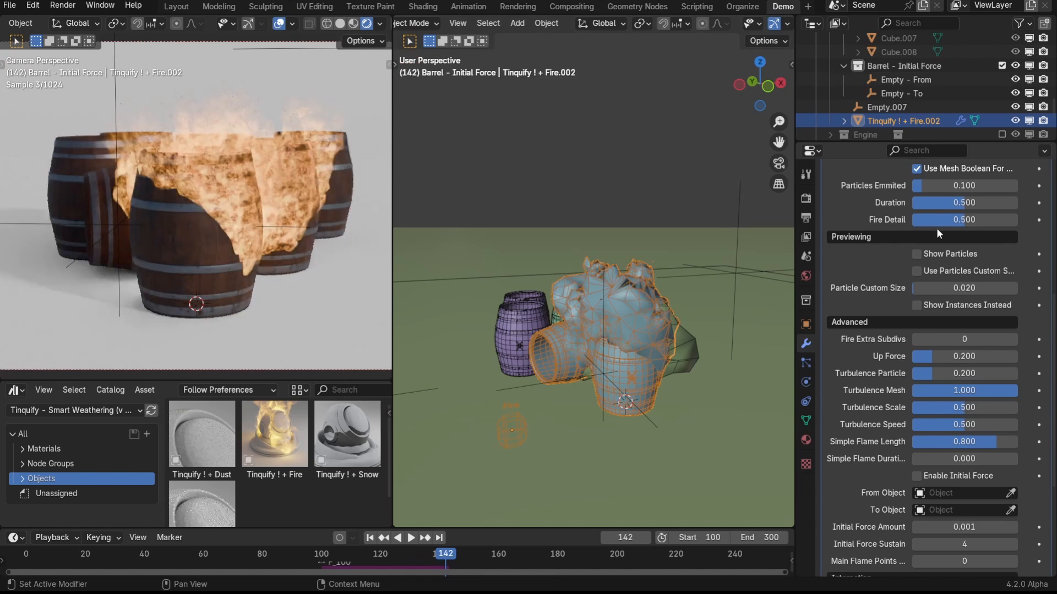
scroll(912, 447, "down", 2)
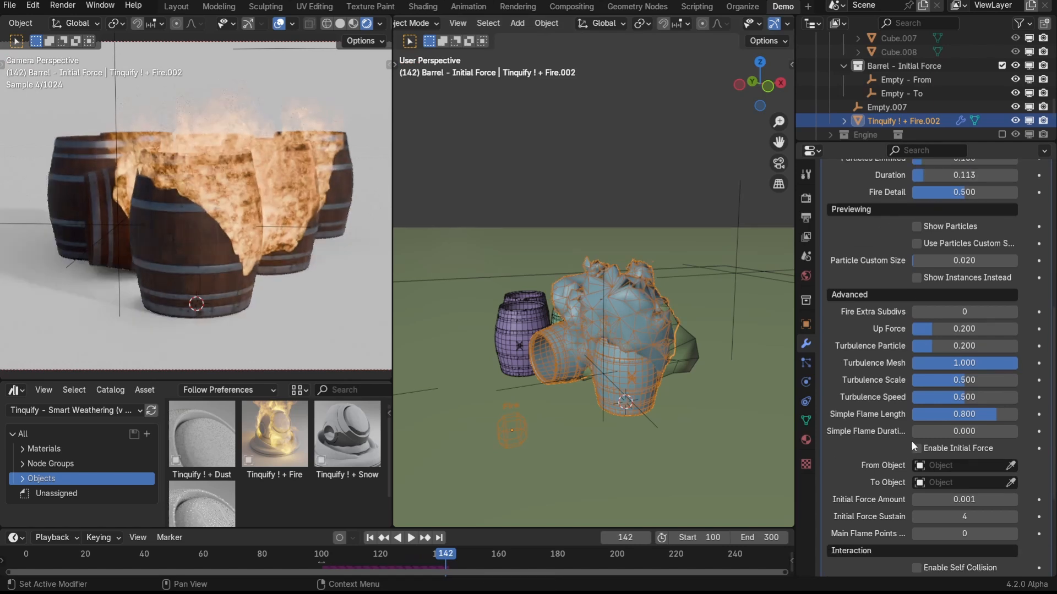
Enable Initial Force with Empty - From as From Object and Empty - To as To Object, and replay the fire animation from around frame 100
left_click(1010, 466)
left_click(1011, 483)
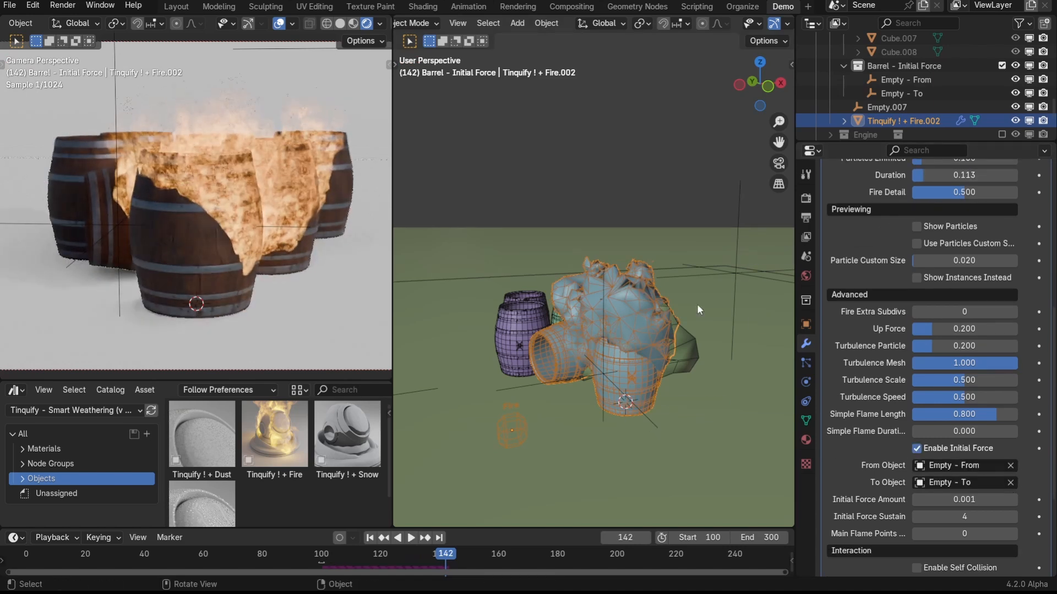
left_click_drag(448, 554, 308, 554)
middle_click_drag(663, 326, 663, 349)
scroll(663, 349, "down", 3)
key("space")
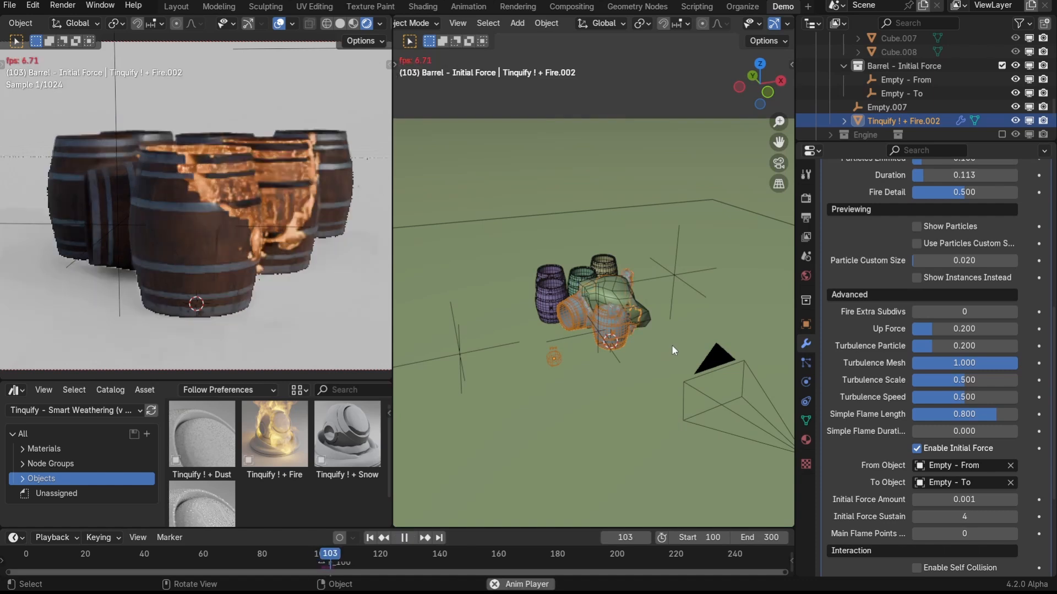
During playback, move Empty - To horizontally to about X -3.71 m, Y -2.36 m and back past the other side of the barrels
left_click(686, 273)
key("g")
key("shift+z")
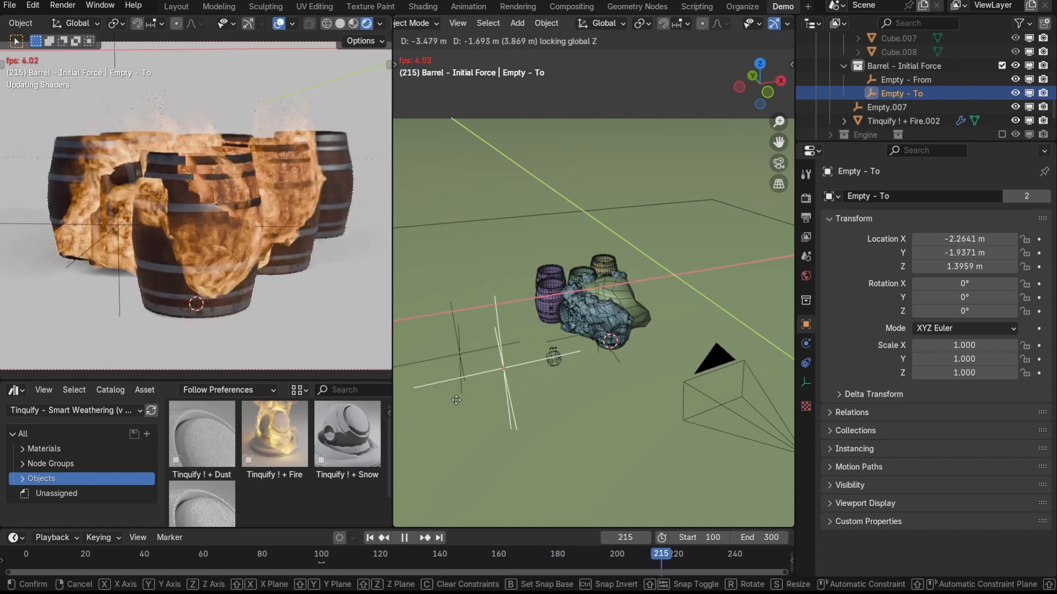
left_click(768, 421)
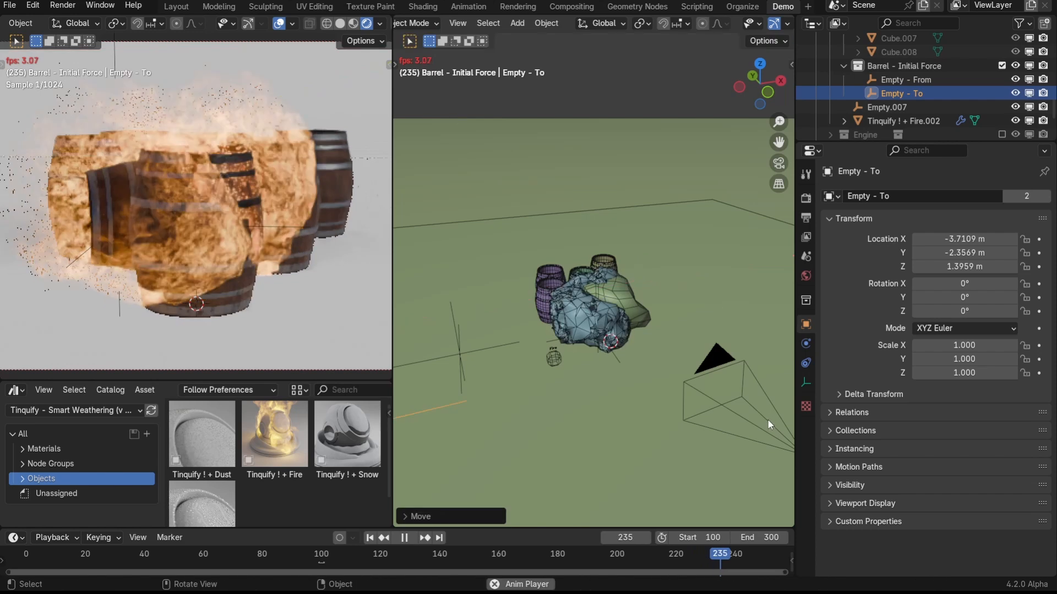
key("g")
key("shift+z")
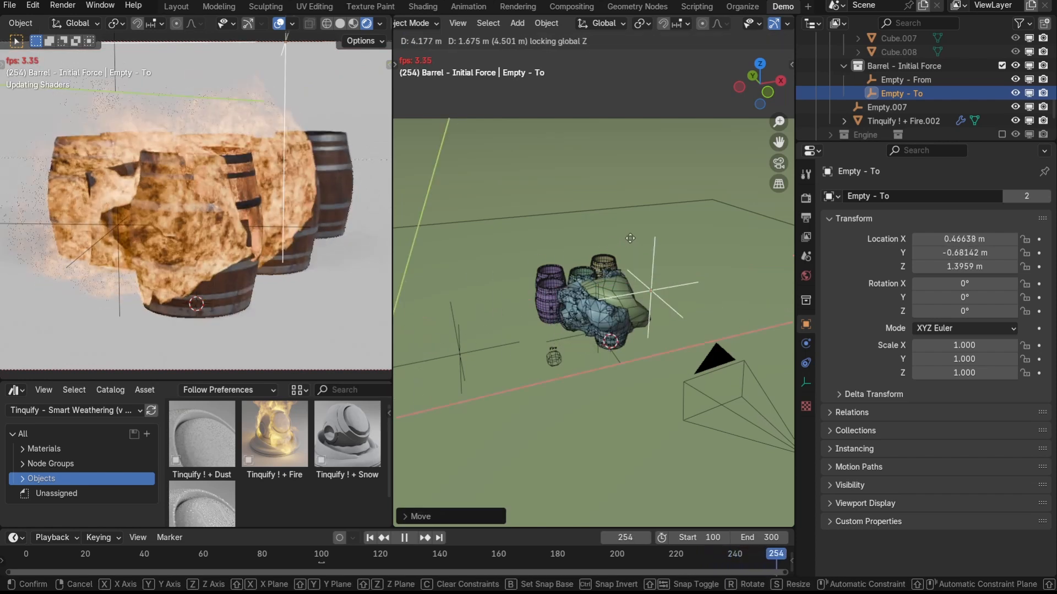
left_click(655, 215)
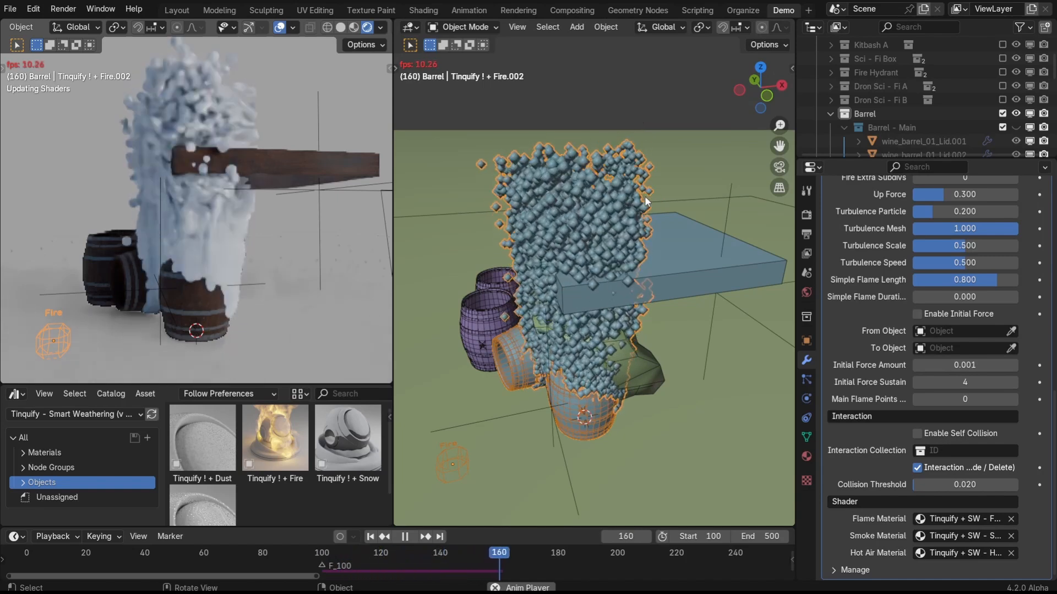
Stop the particle animation, set the fire's Interaction Collection to Barrel - Interaction and replay from the start frame
middle_click_drag(645, 196, 567, 295)
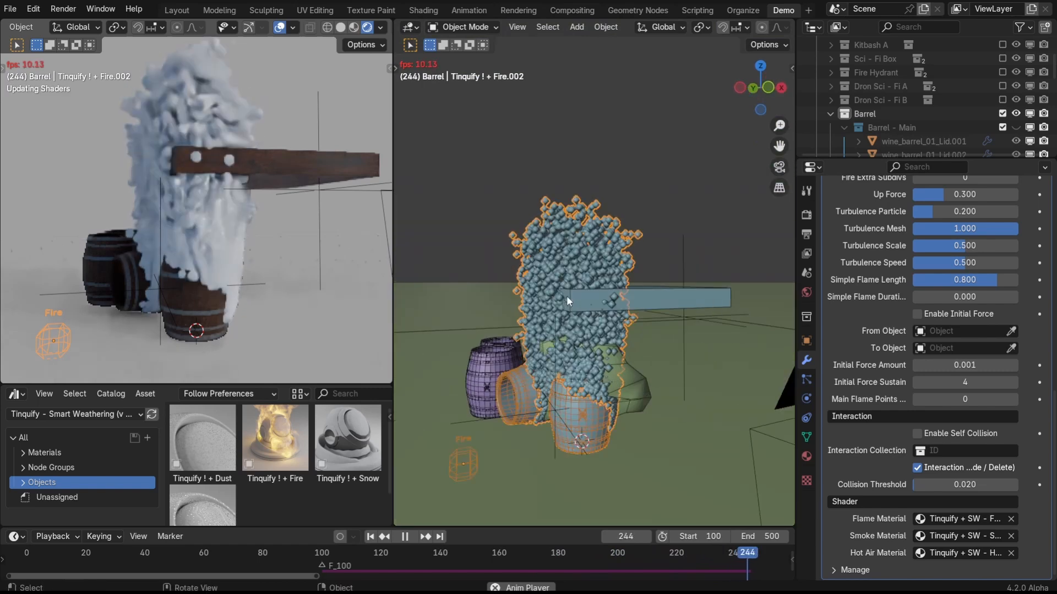
key("space")
left_click(938, 452)
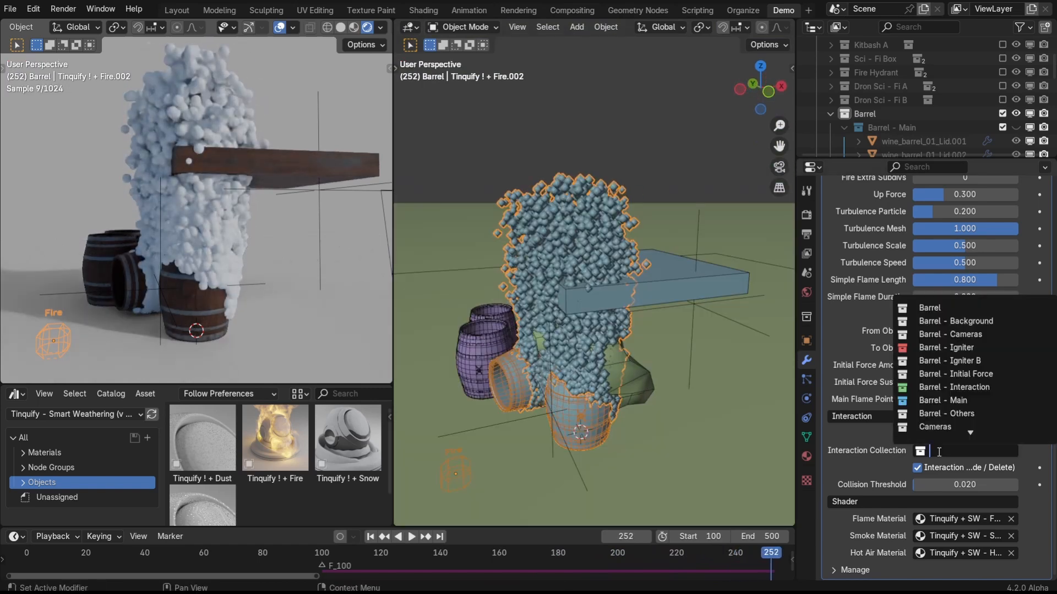
left_click(958, 387)
key("shift+Left")
key("space")
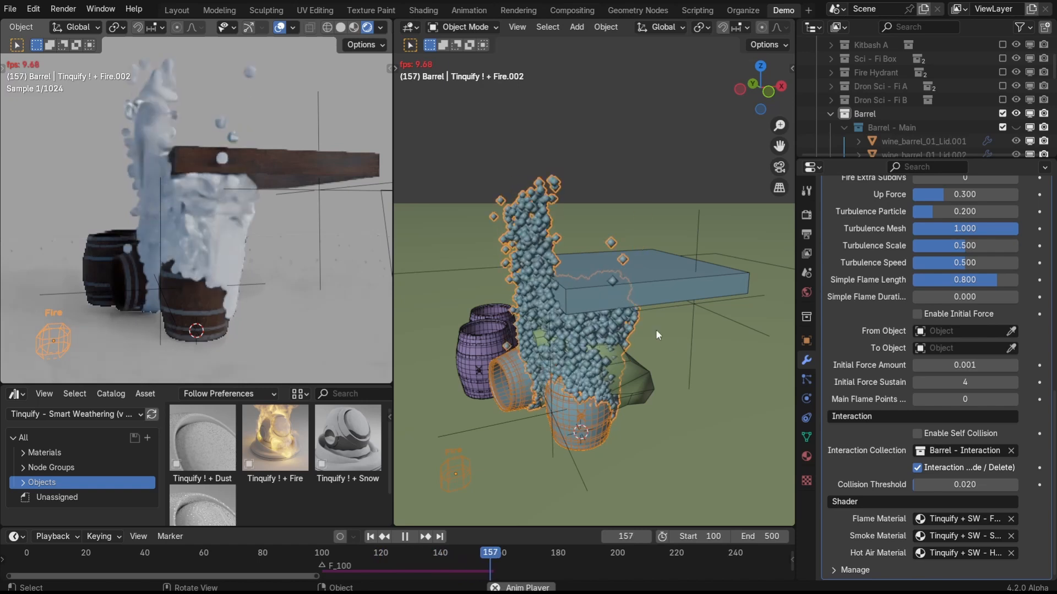
Try rotating the plank above the barrels freely while the particle animation plays
middle_click_drag(655, 329, 620, 308)
scroll(683, 387, "up", 3)
middle_click_drag(684, 387, 577, 260, "shift")
scroll(522, 367, "down", 3)
middle_click_drag(623, 355, 626, 317)
left_click(538, 243)
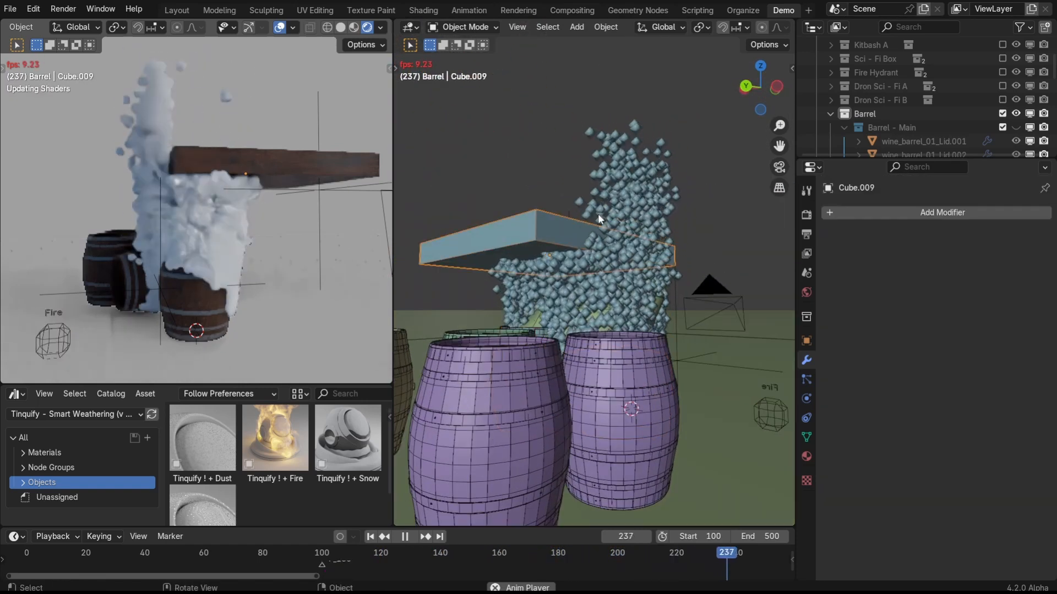
key("r")
key("r")
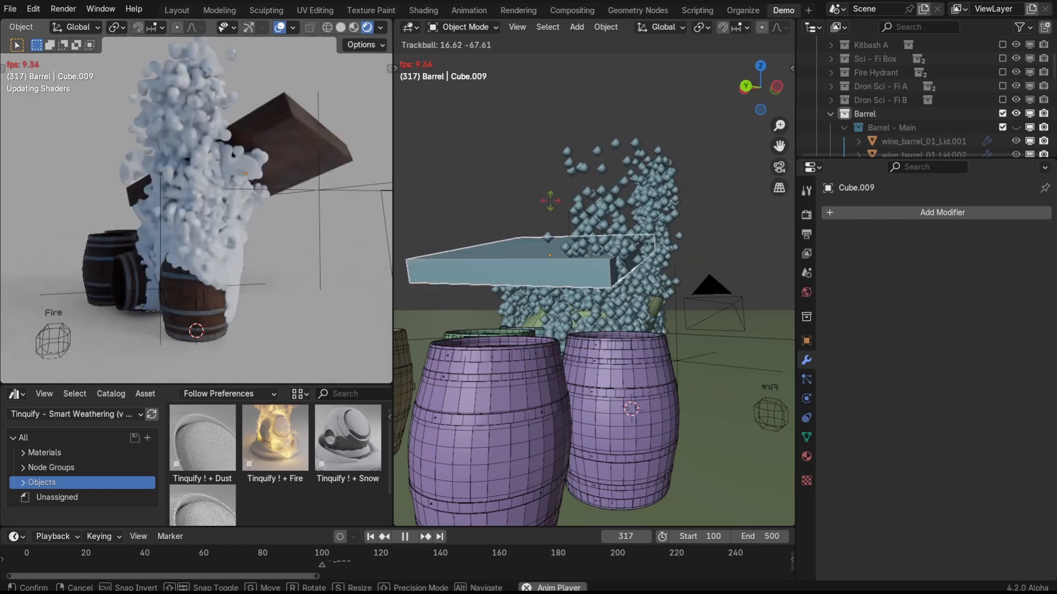
right_click(599, 223)
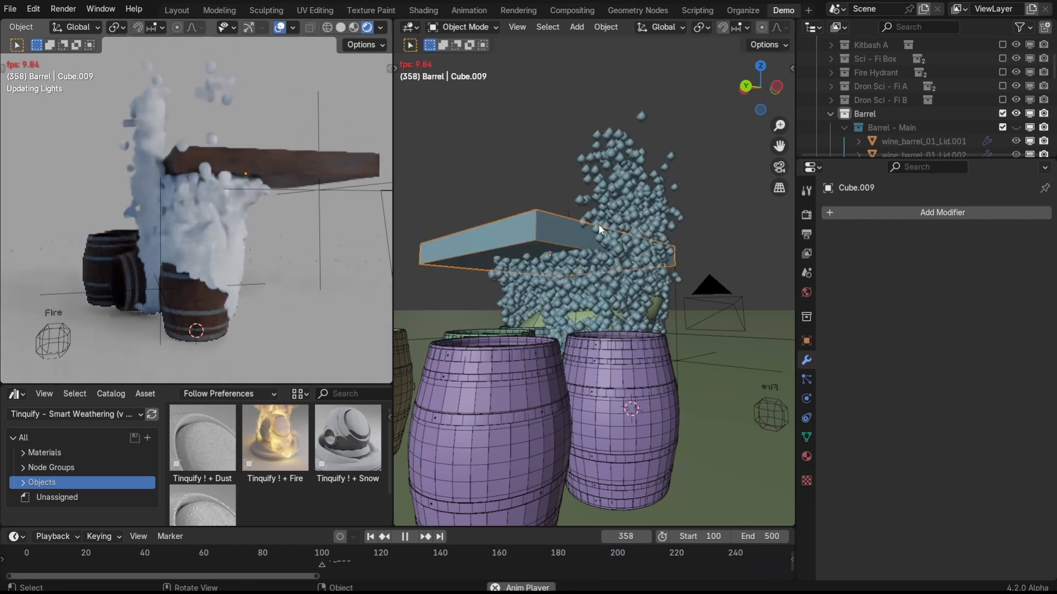
Stop playback, turn off Show Particles on the barrel group's fire and play the animation again
key("space")
left_click(646, 197)
scroll(908, 419, "down", 6)
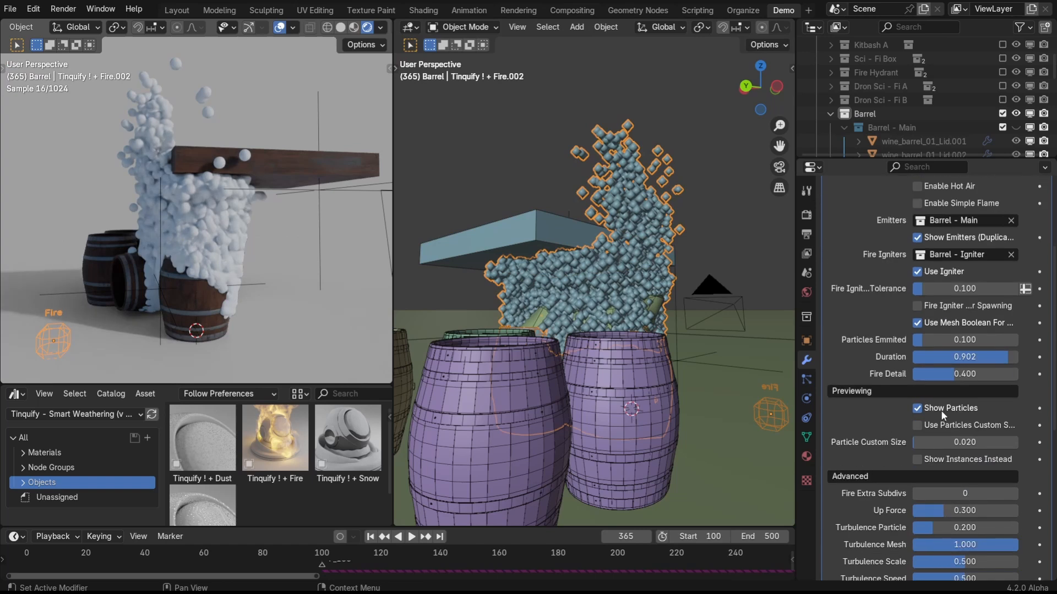
left_click(940, 411)
key("space")
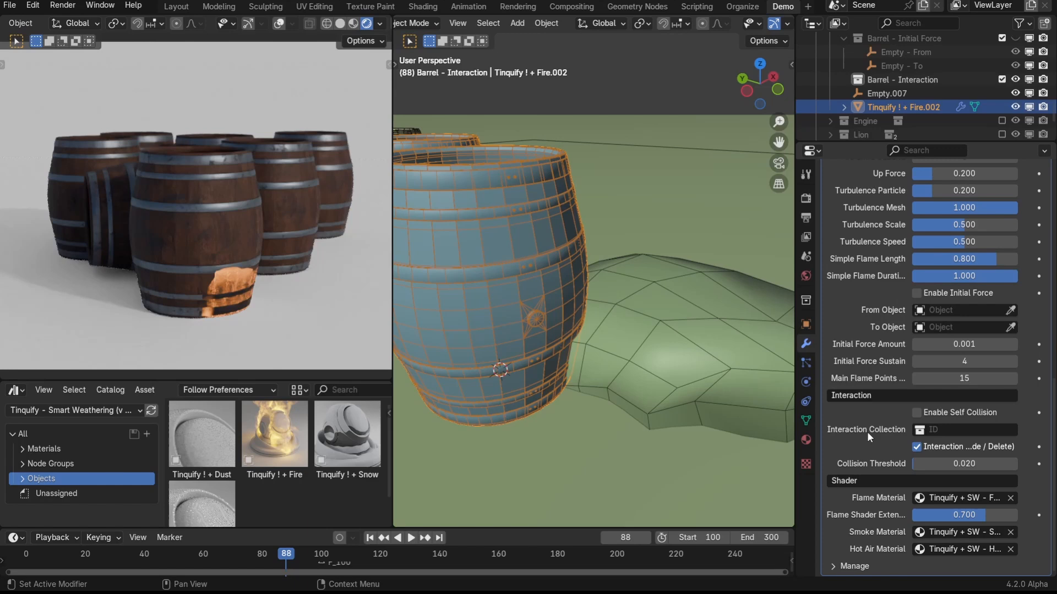
Play the single barrel's particle animation past frame 150 and turn on Enable Self Collision for its fire
key("space")
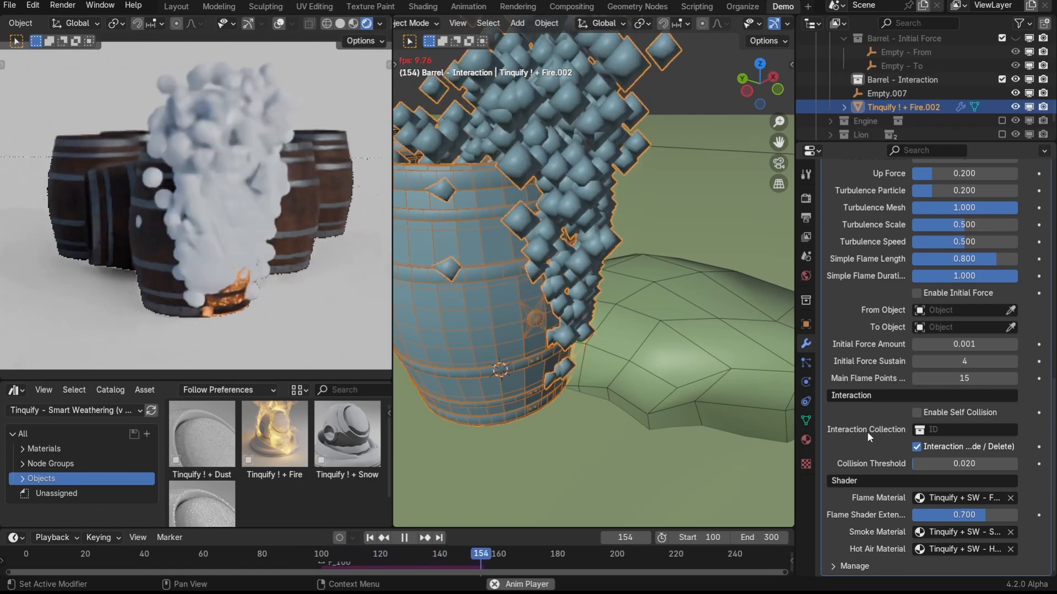
left_click(916, 412)
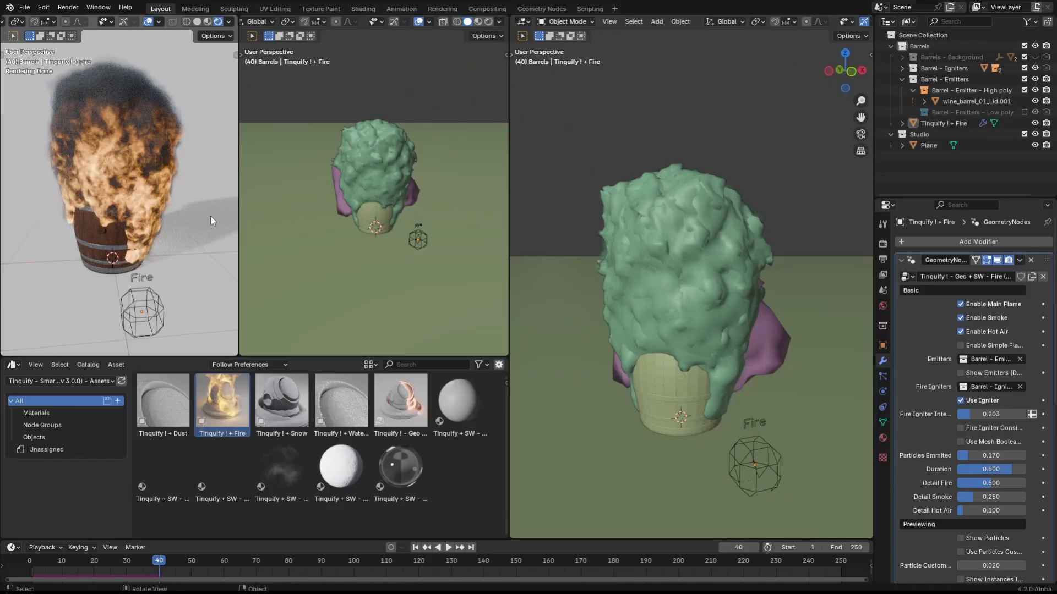
Raise Flame Extension in the fire object's Fire (v 1.0) material and lower a setting of its Smoke (v 1.0) material
middle_click_drag(210, 220, 137, 146)
left_click(137, 146)
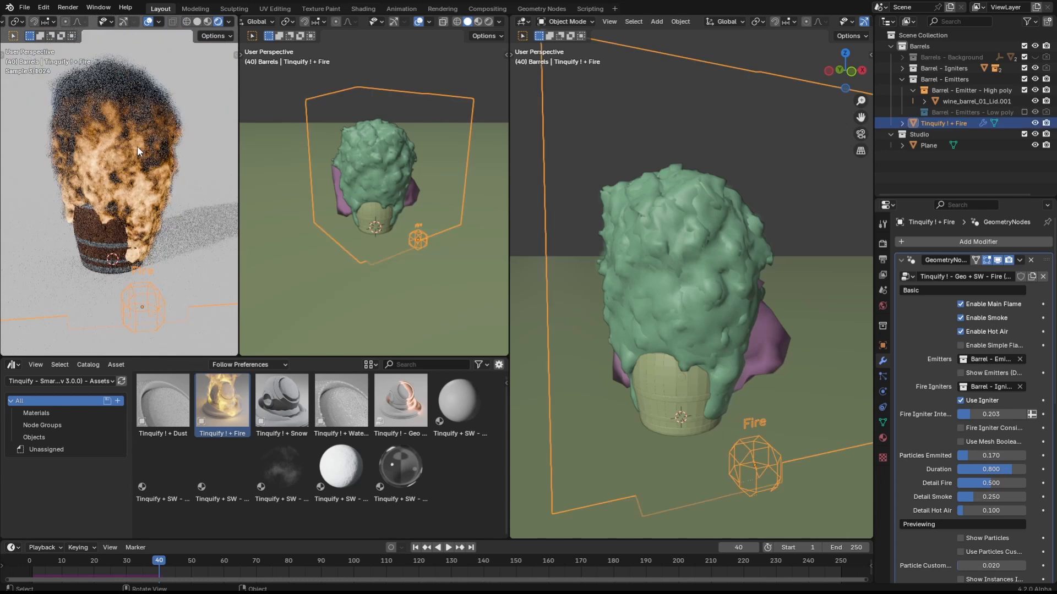
left_click(882, 438)
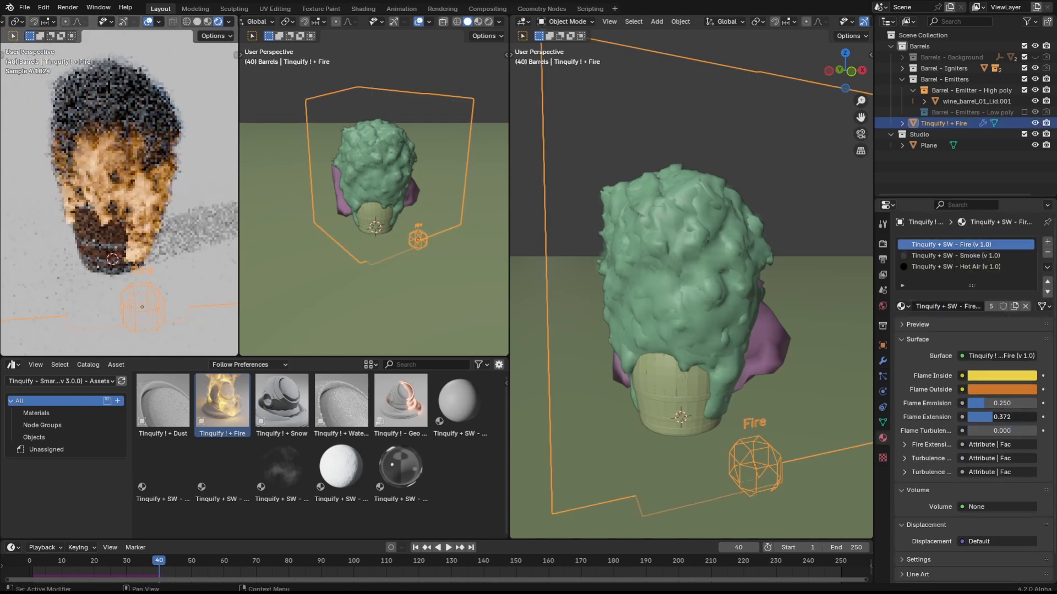
left_click_drag(970, 416, 1036, 424)
left_click(947, 256)
left_click_drag(1031, 437, 987, 423)
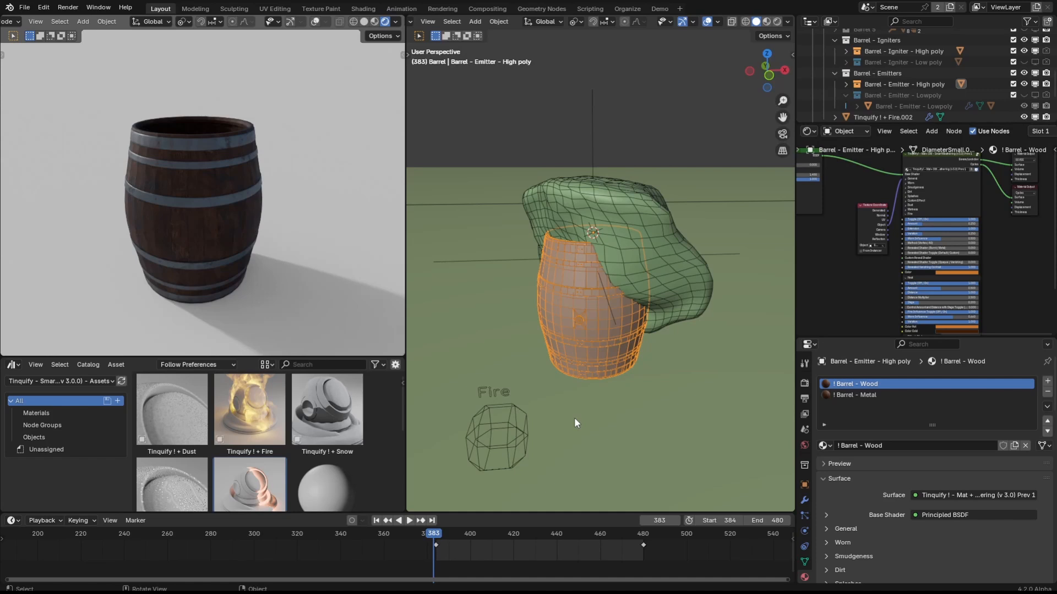
Apply the Tinquify shader node group asset to the high-poly barrel and set its Fire Igniters to Barrel - Igniter - High poly
left_click(55, 426)
mouse_move(147, 416)
left_mouse_down()
mouse_move(499, 342)
mouse_move(570, 307)
left_mouse_up()
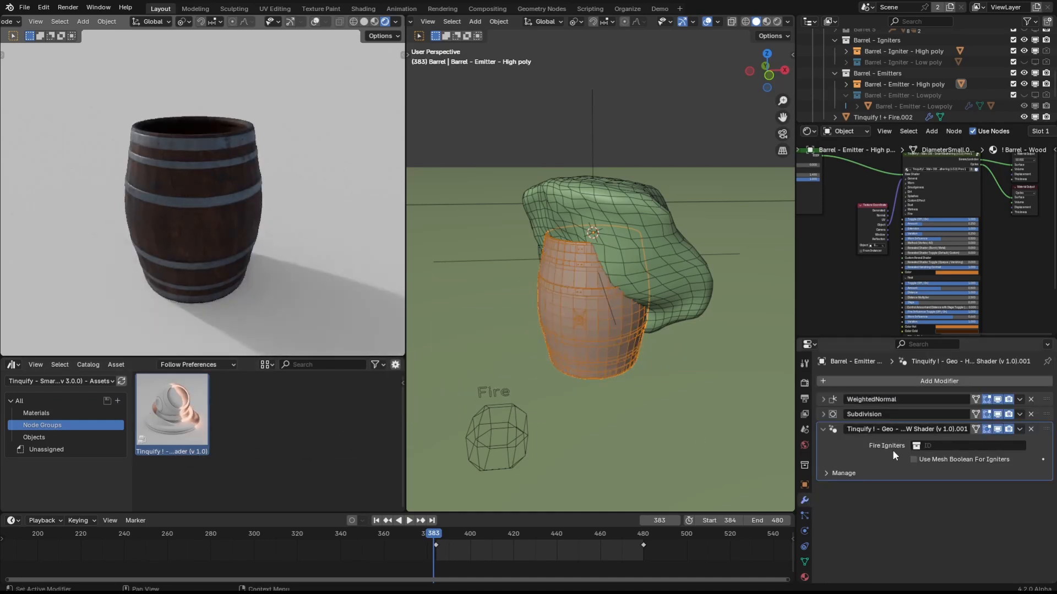
left_click(933, 446)
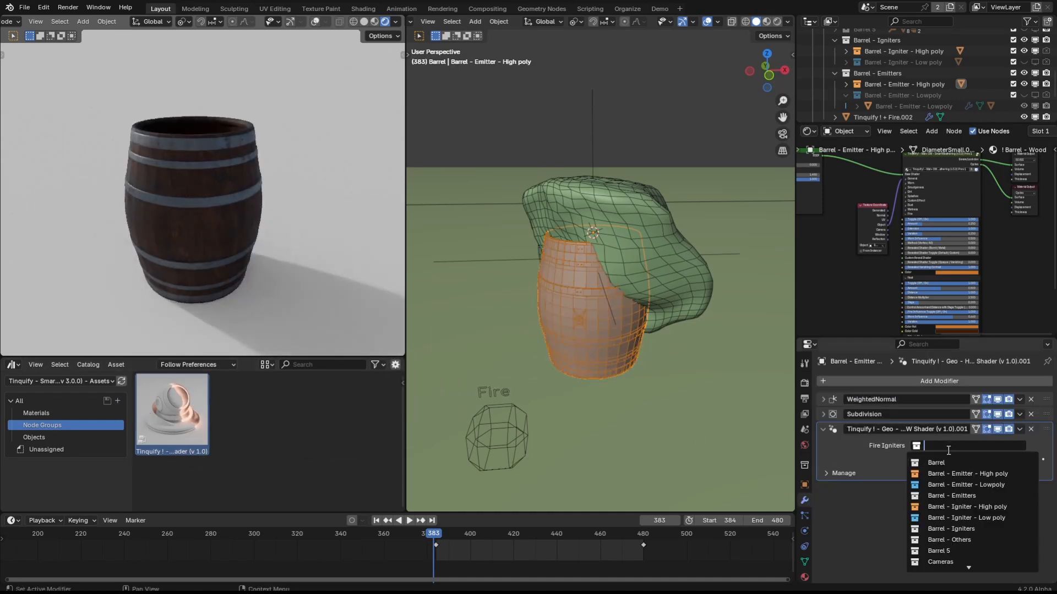
left_click(966, 508)
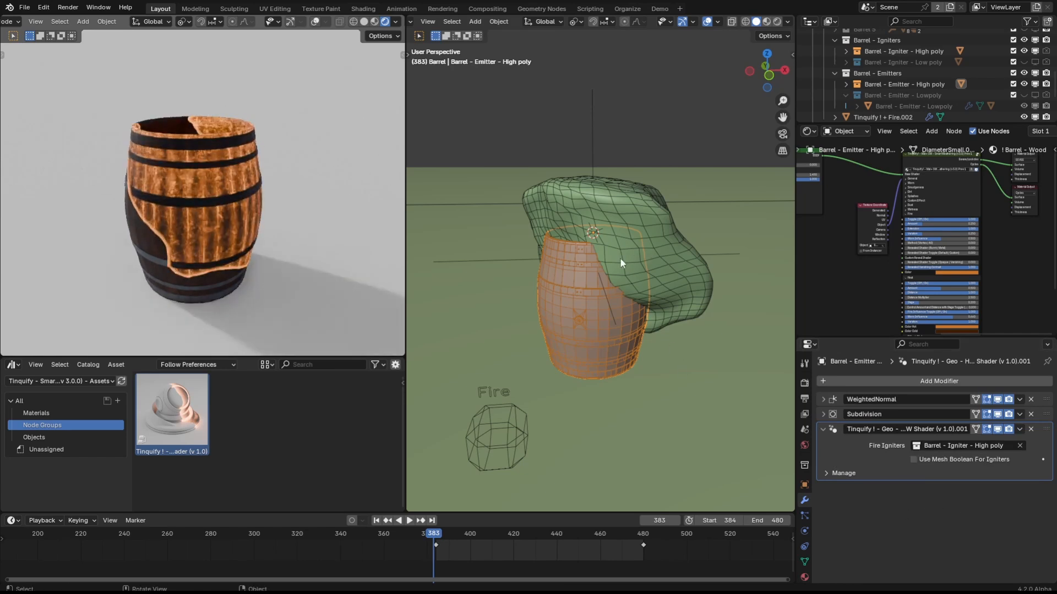
Vary the Fire and Heat toggles of the barrel's wood material and return both to 1.000
left_click(629, 221)
left_click(579, 281)
left_click(804, 576)
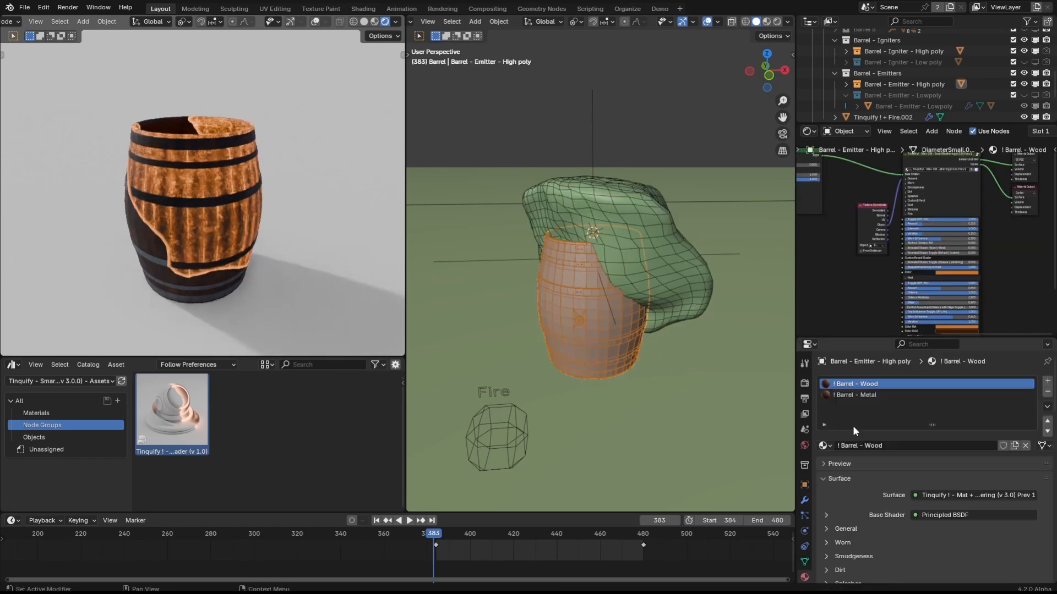
scroll(925, 208, "up", 5)
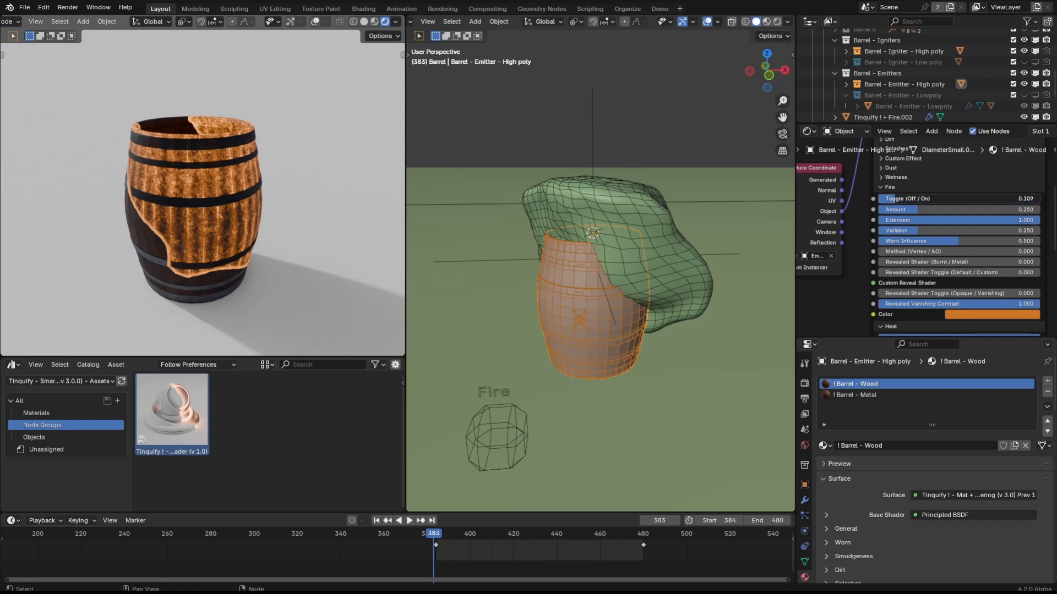
left_click_drag(895, 198, 878, 198)
middle_click_drag(921, 279, 922, 231)
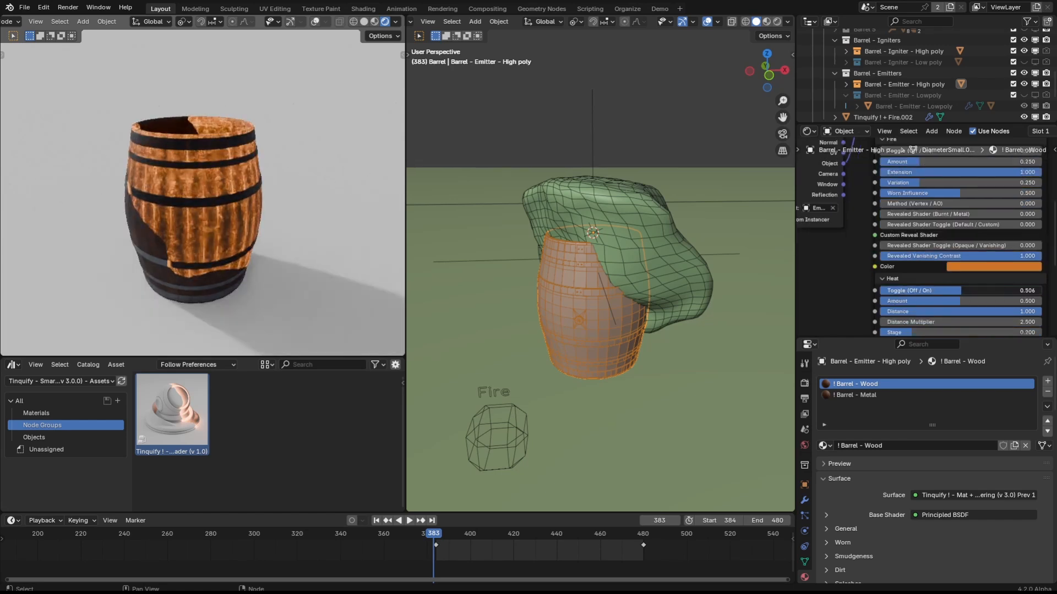
left_click_drag(960, 290, 1013, 292)
middle_click_drag(969, 248, 949, 285)
Try moving the high-poly igniter about 1.1 m, down toward the barrel's base
left_click(630, 220)
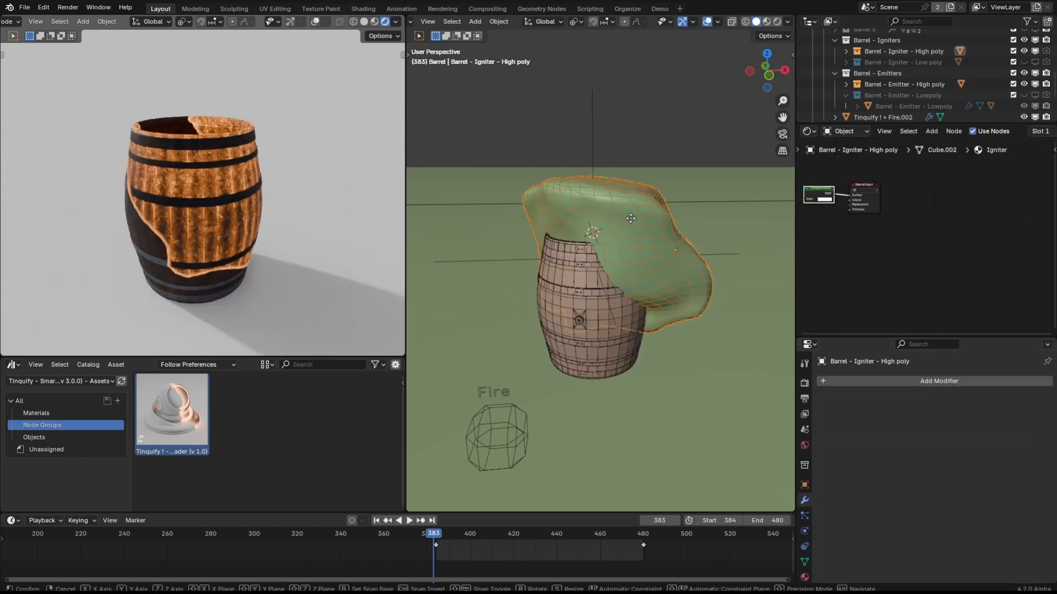
key("g")
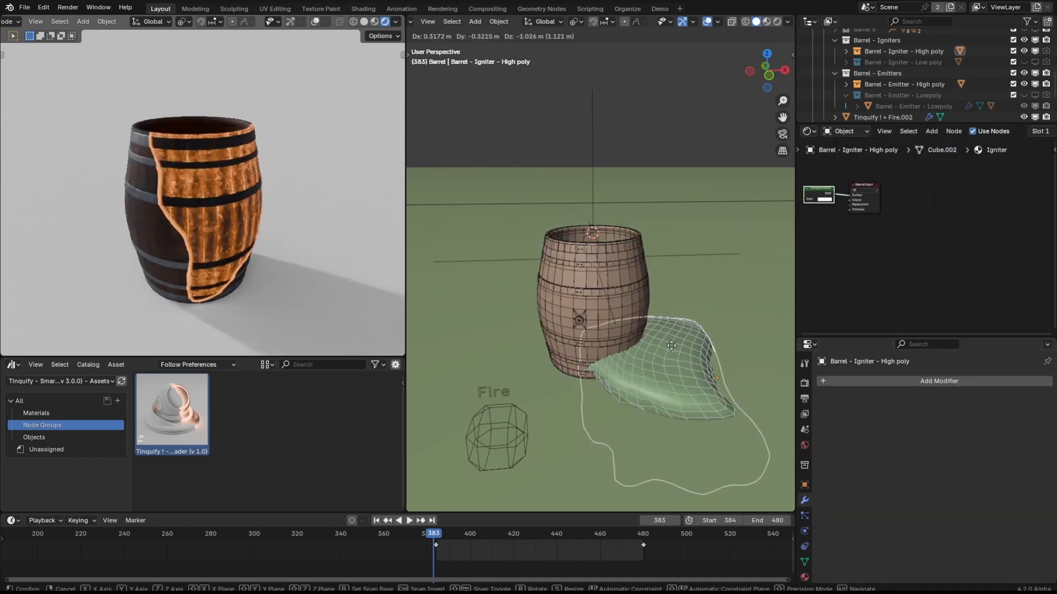
right_click(672, 345)
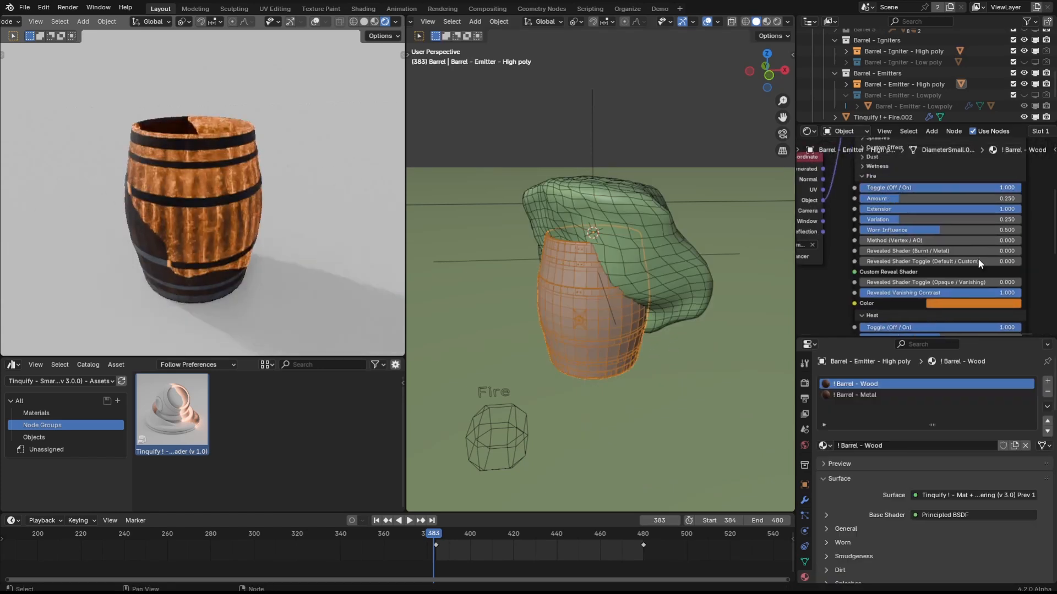
Inspect the Fire and Heat settings of the barrel's metal material and play the burning barrel's animation from frame 383
left_click(854, 394)
scroll(903, 242, "up", 5)
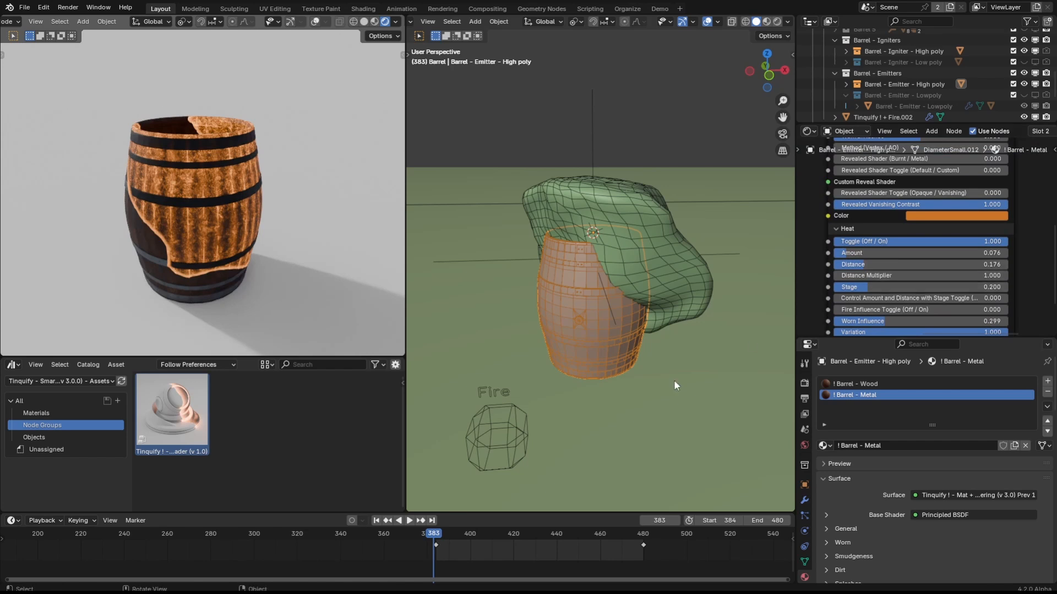
key("space")
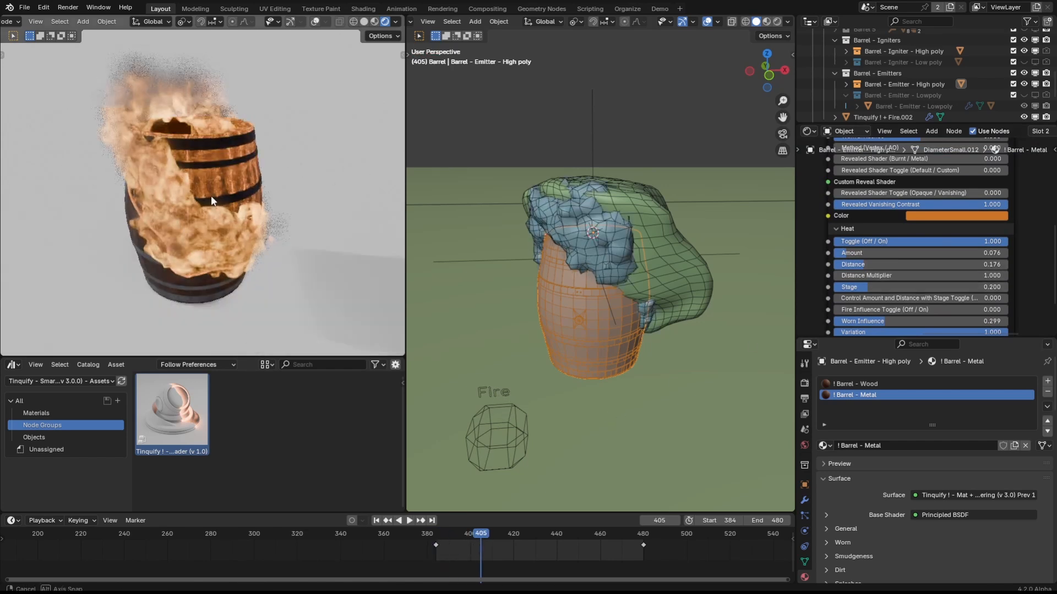
mouse_move(210, 196)
middle_mouse_down()
mouse_move(151, 242)
mouse_move(200, 215)
mouse_move(220, 227)
middle_mouse_up()
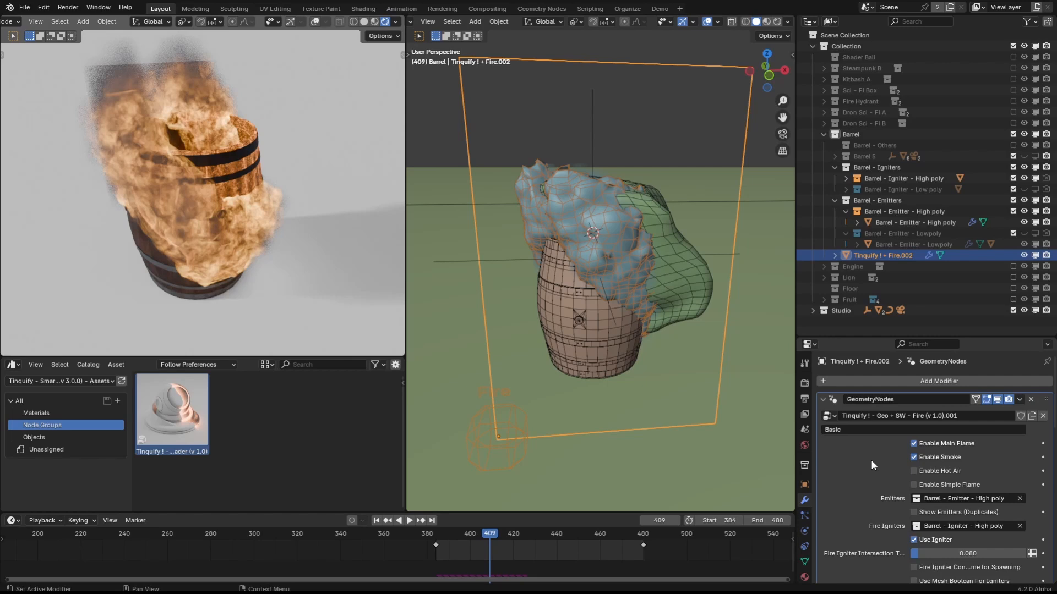
Remove the Tinquify shader node group modifier from the high-poly barrel
left_click(613, 353)
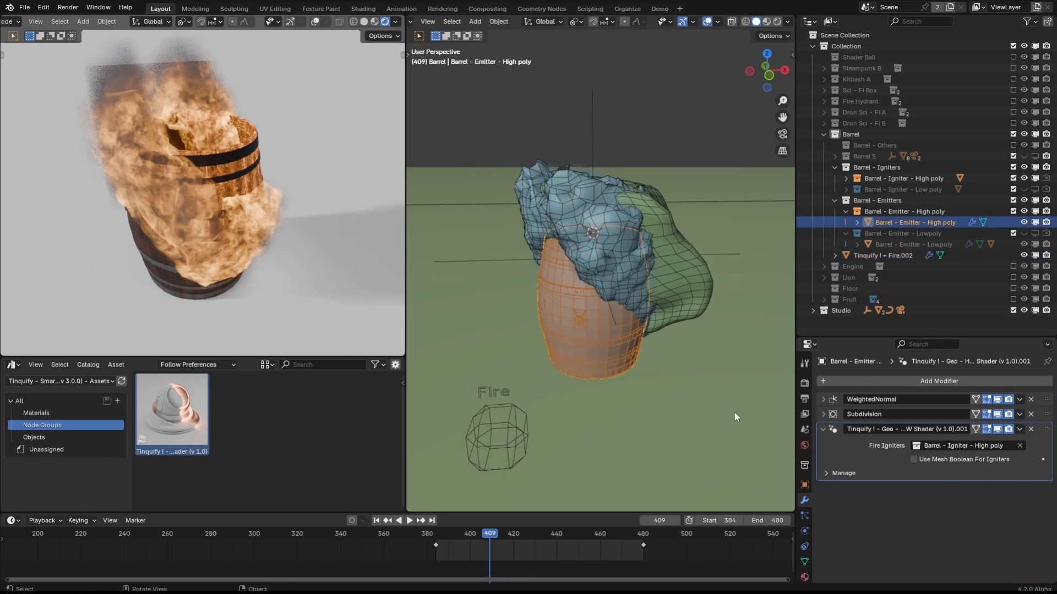
left_click(1031, 430)
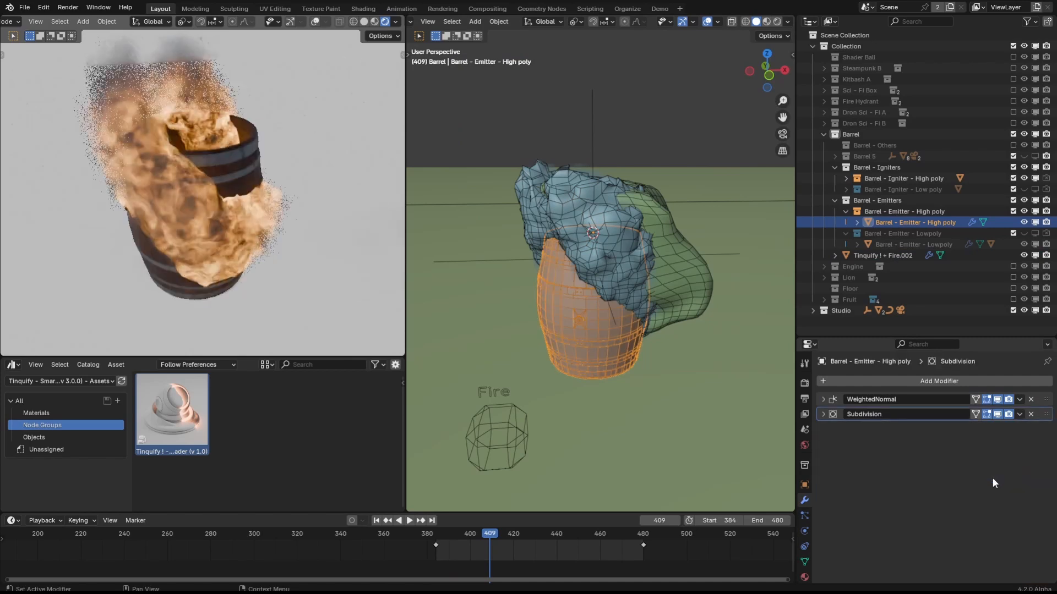
Hide the Barrel - Emitter - High poly collection in the viewport and bring up the modifier settings of Tinquify ! + Fire.002
left_click(1024, 212)
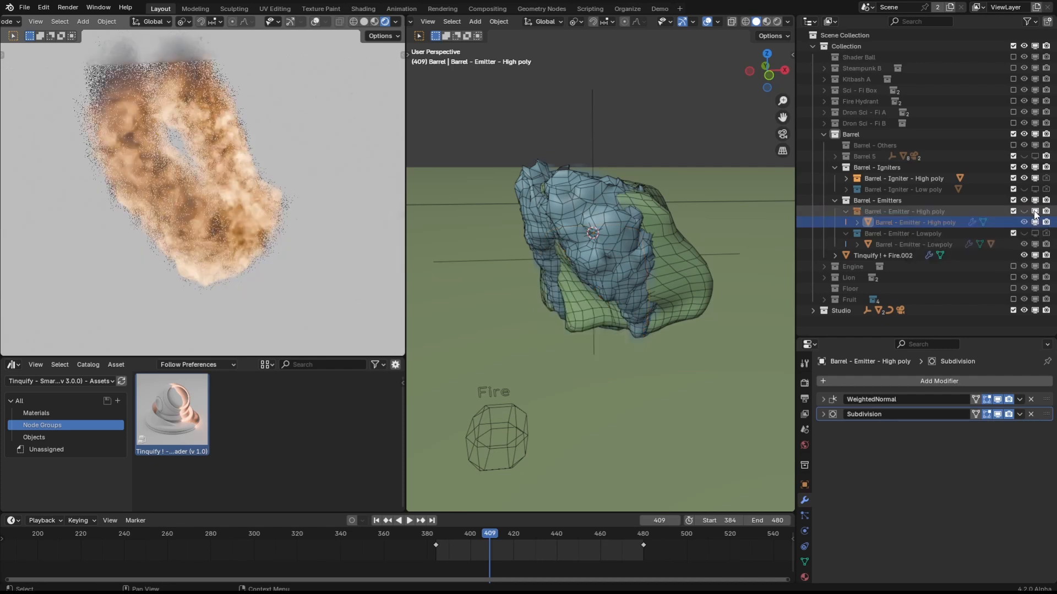
left_click(490, 391)
scroll(893, 479, "down", 3)
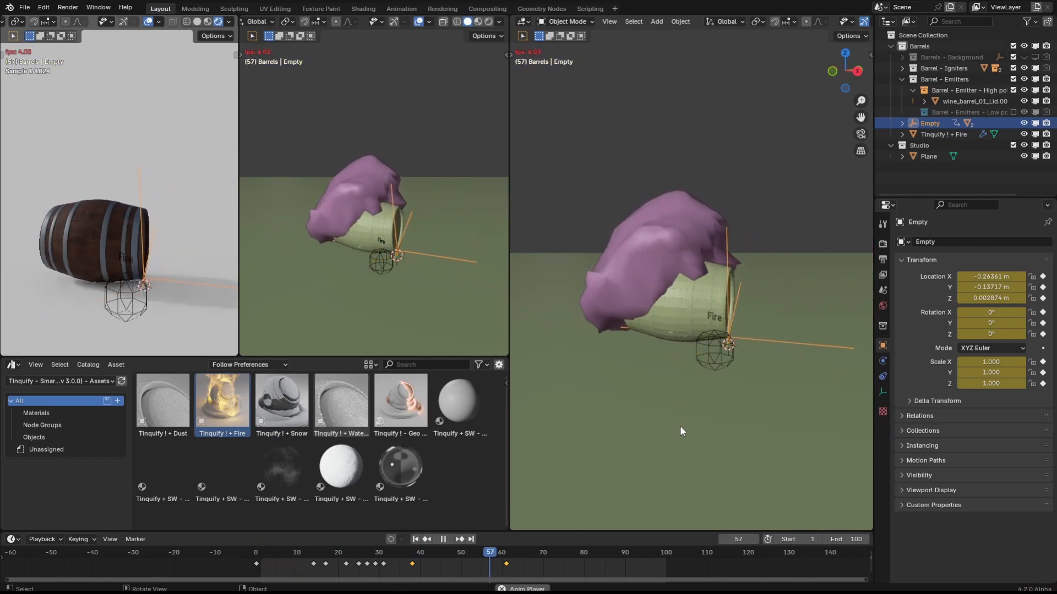
Play the Tinquify ! + Fire animation and turn on Show Particles in its modifier to preview the emitted particles
left_click(711, 331)
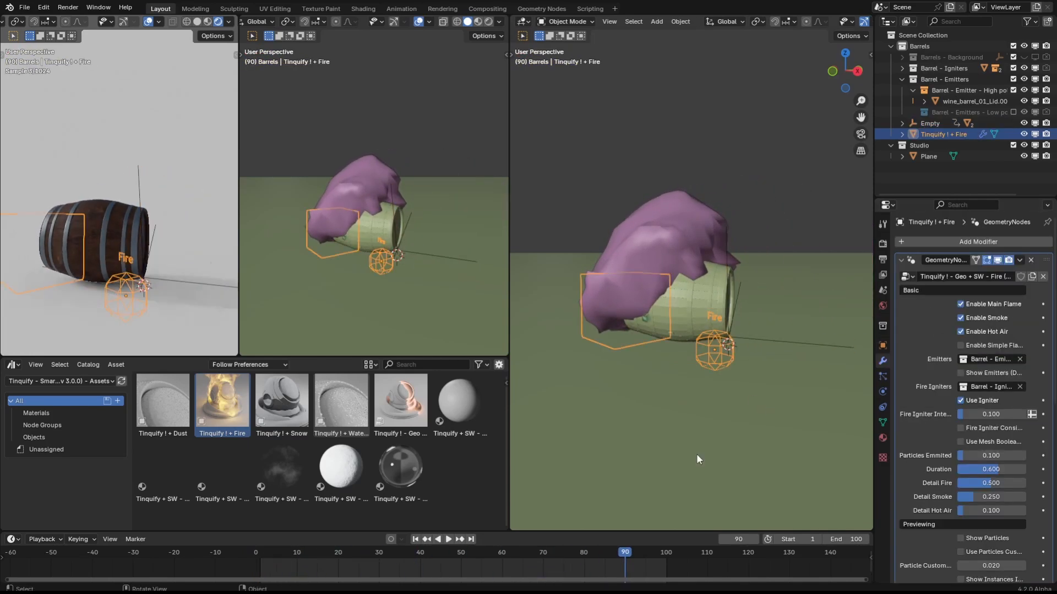
key("Escape")
key("space")
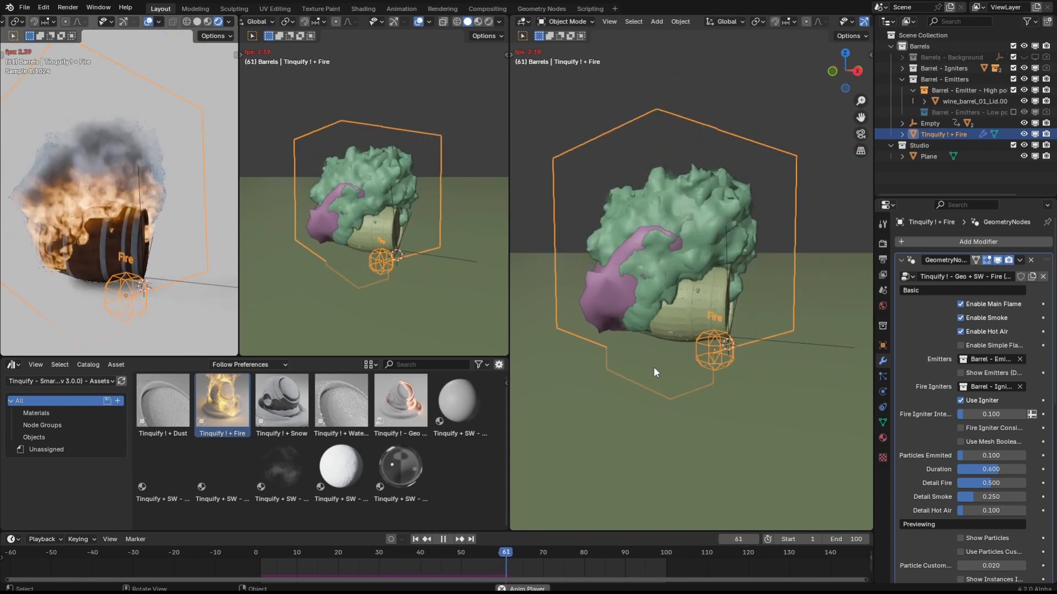
left_click(960, 538)
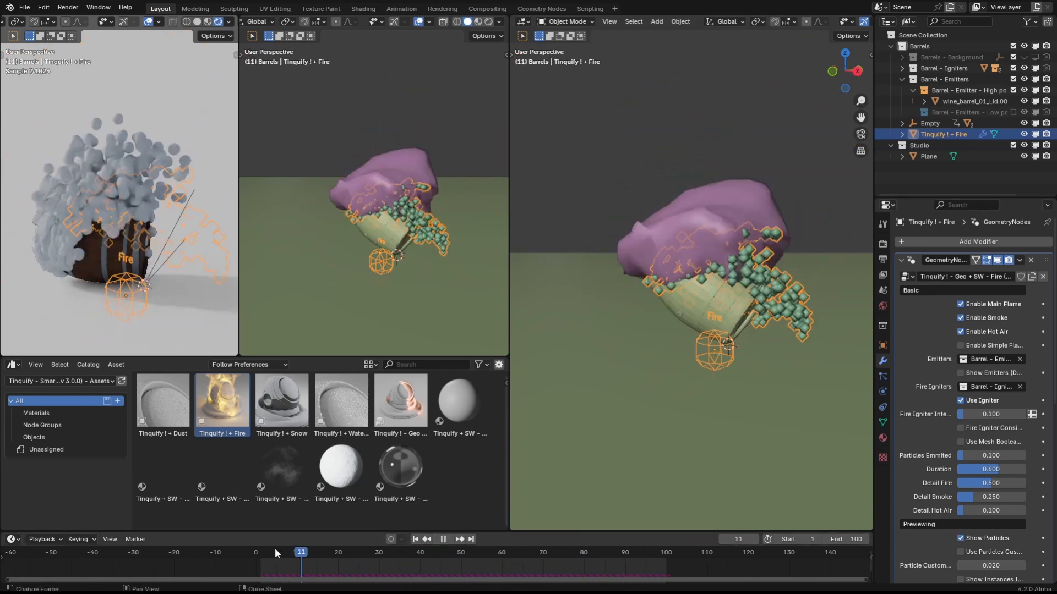
left_click(276, 552)
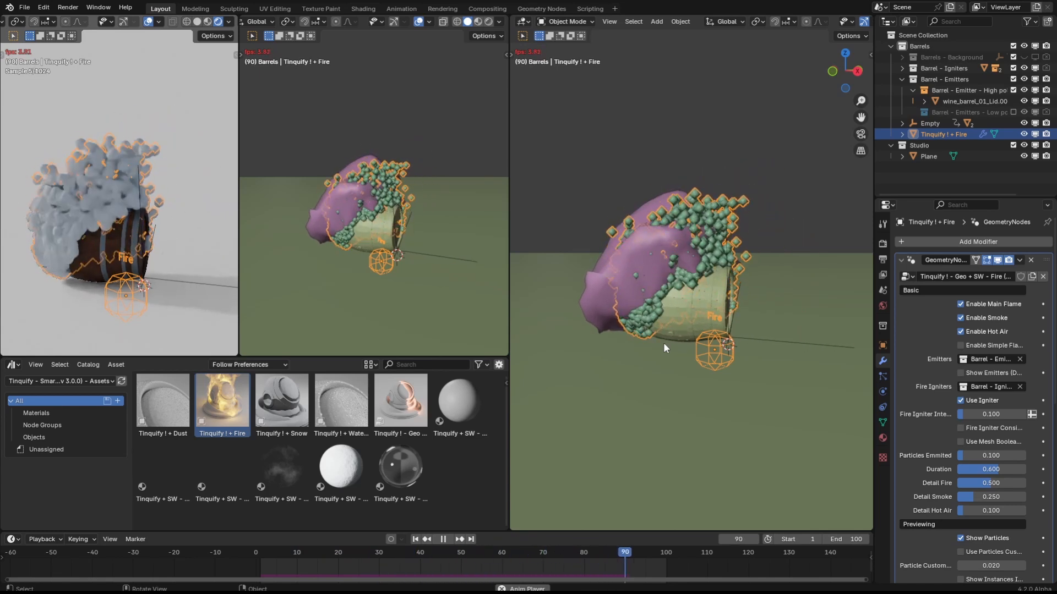
Swap the high-poly barrel emitter collection for the Barrel - Emitters - Low poly collection and play the particle animation
key("Escape")
left_click(1013, 112)
left_click(1013, 90)
key("space")
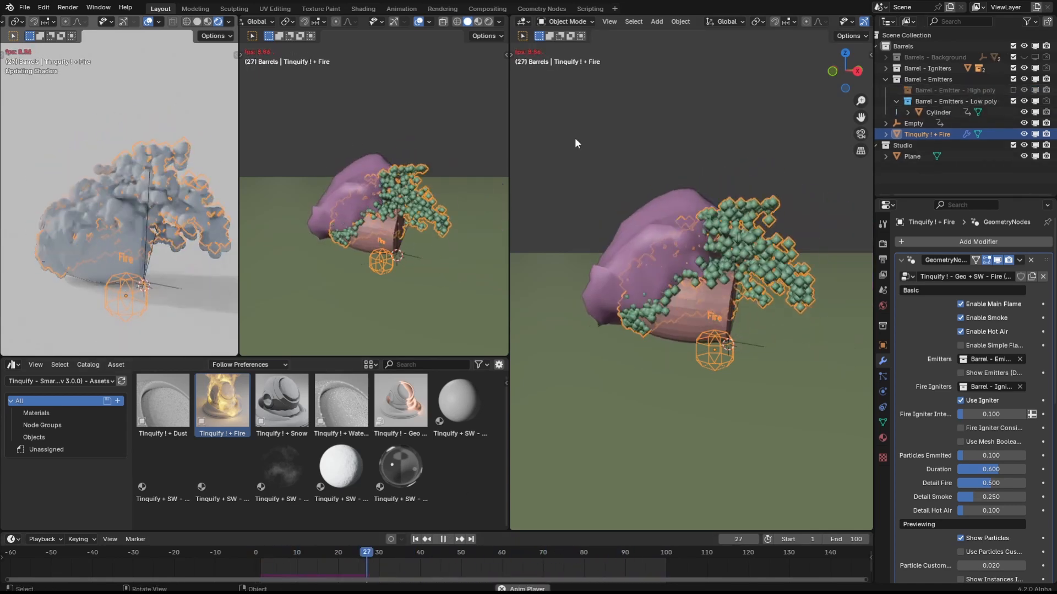
Turn off Show Particles on the fire, then exclude the low-poly emitter collection and restore the high-poly one
left_click(960, 537)
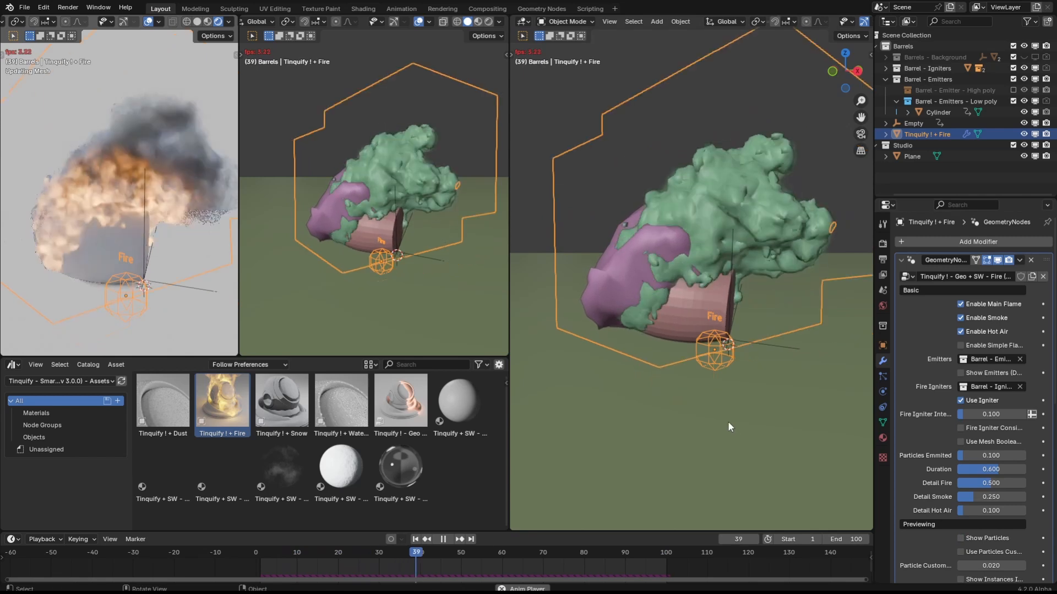
key("space")
left_click(1013, 101)
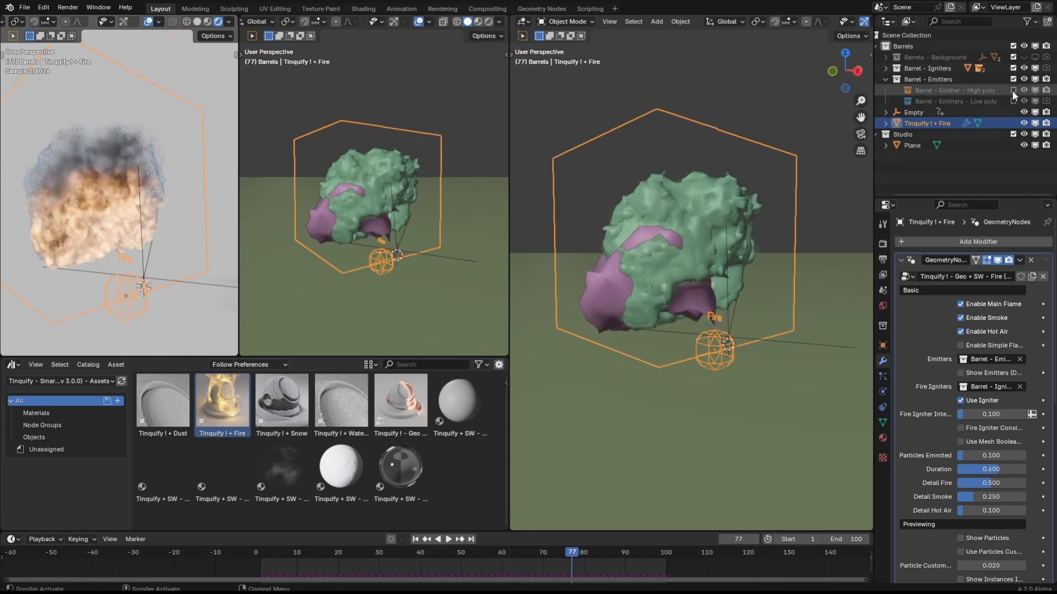
left_click(1012, 90)
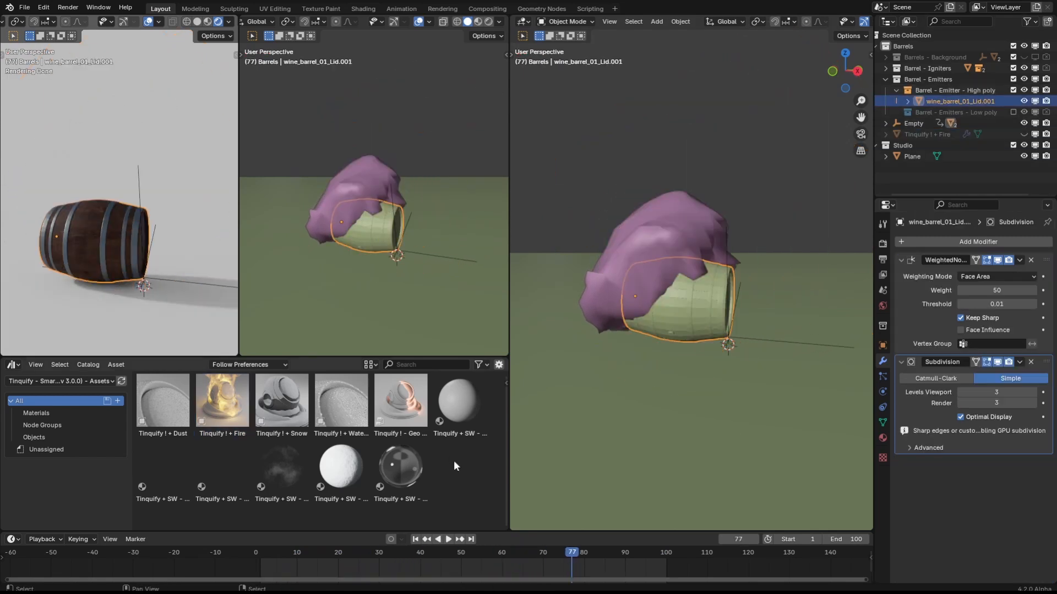
Add the Tinquify ! - Geo shader node group asset to the high-poly barrel and assign the Barrel - Igniters collection as Fire Igniters
left_click_drag(400, 401, 685, 345)
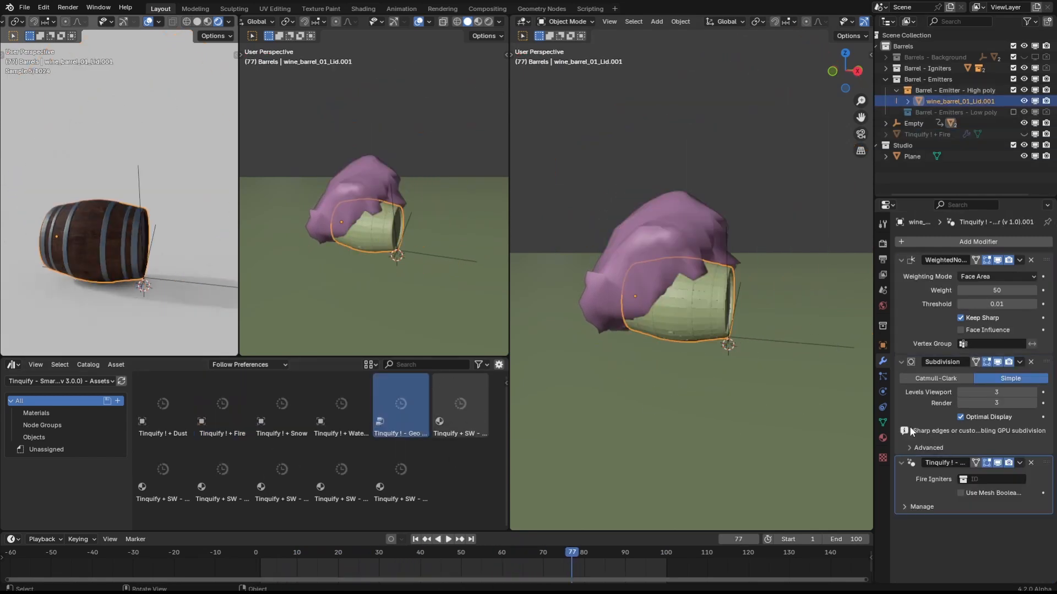
left_click(984, 480)
left_click(1010, 407)
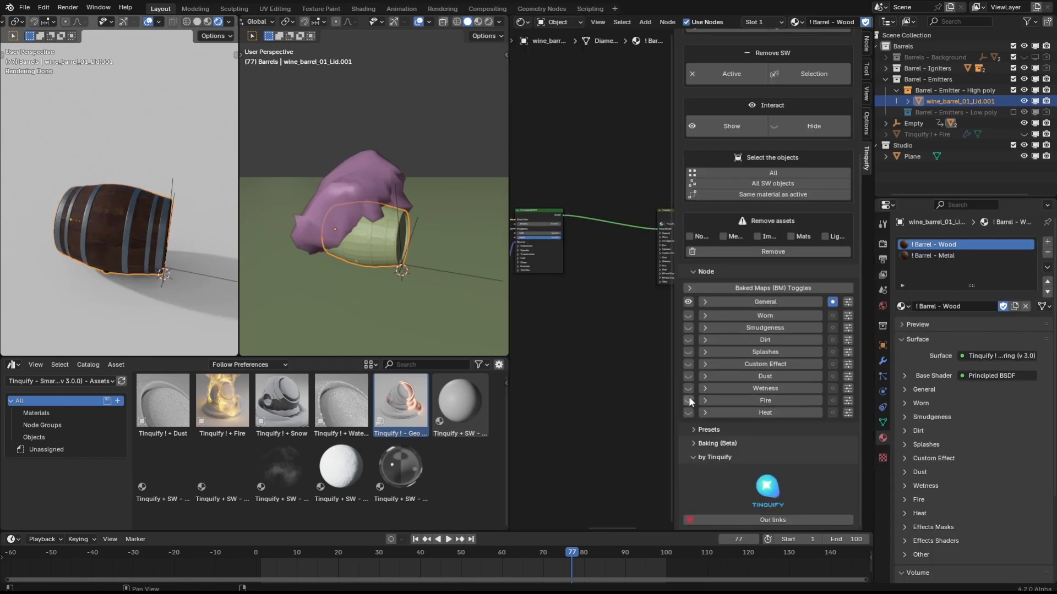
Turn on the Fire effect of the ! Barrel - Wood material and set its Revealed Shader (Burnt) value to 0
left_click(689, 397)
scroll(95, 238, "up", 5)
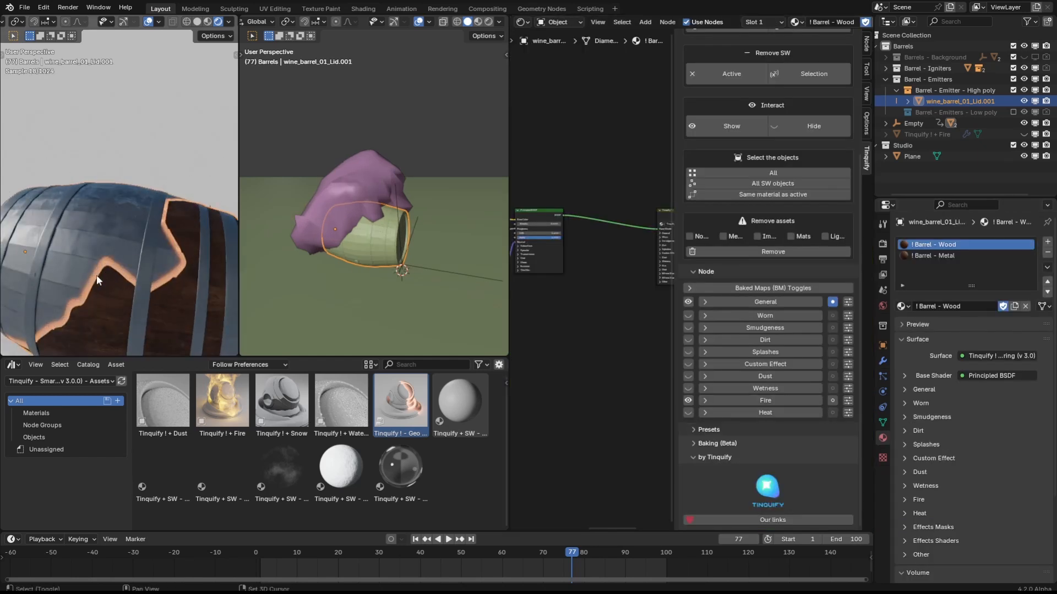
middle_click_drag(97, 275, 120, 249)
left_click(744, 400)
scroll(770, 402, "down", 4)
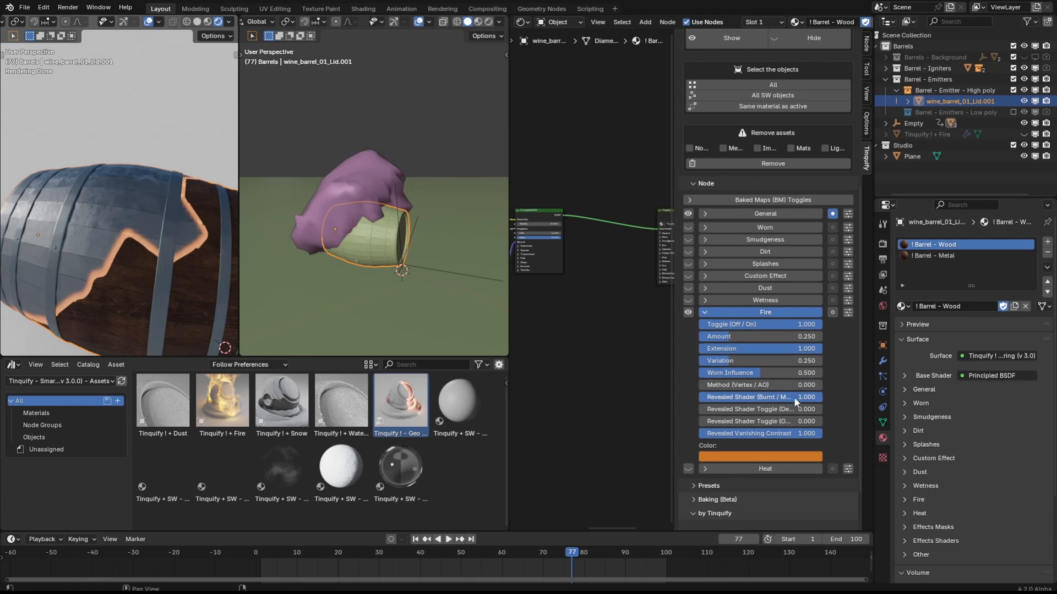
left_click_drag(776, 396, 649, 396)
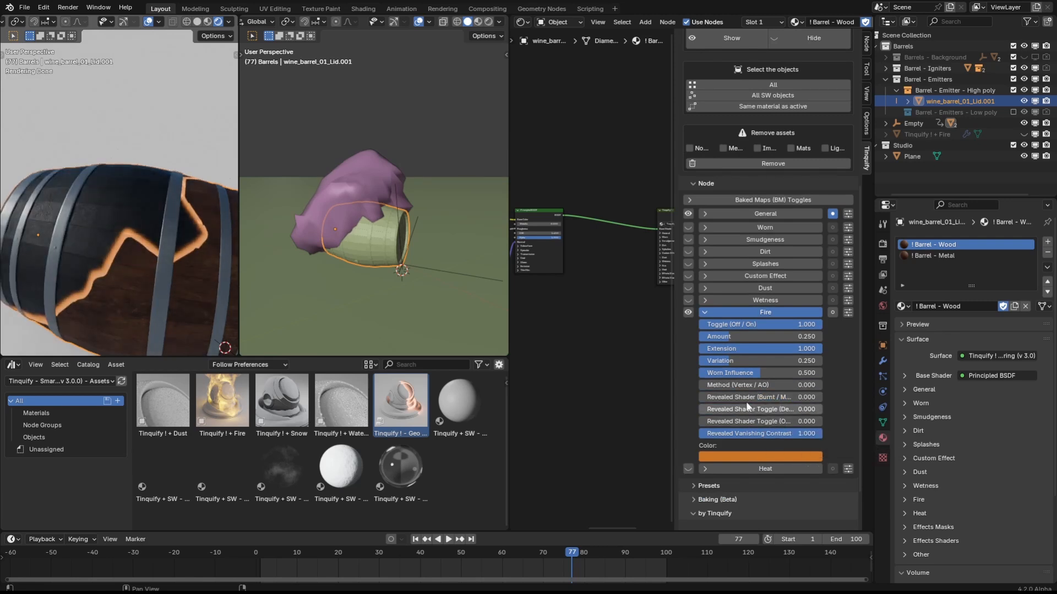
left_click(764, 314)
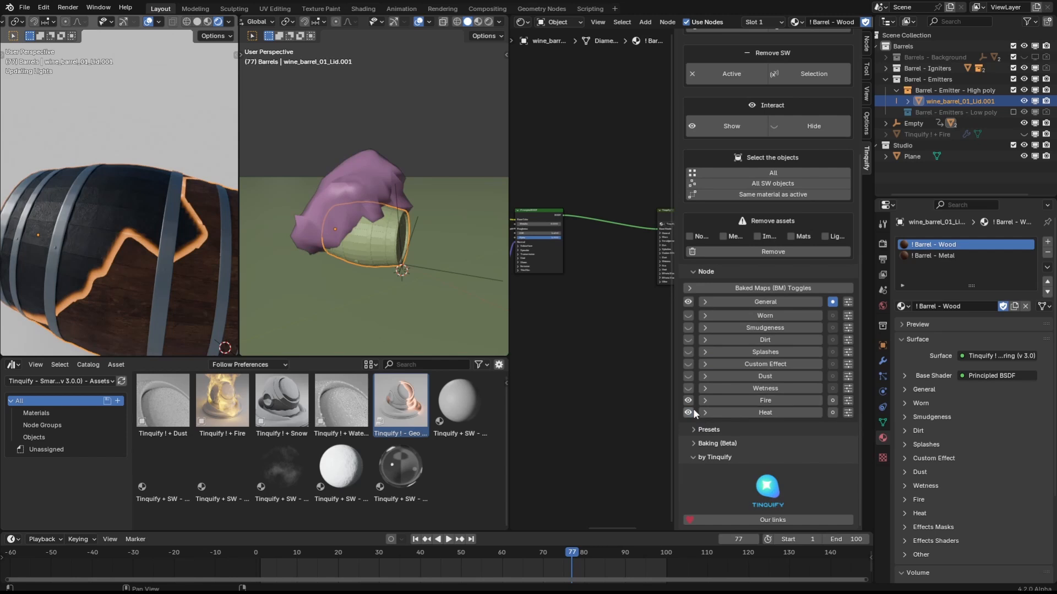
Turn on the wood's Heat effect with Fire Influence Toggle at 1, Stage about 0.69 and Worn Influence about 0.535
left_click(759, 410)
scroll(757, 405, "down", 5)
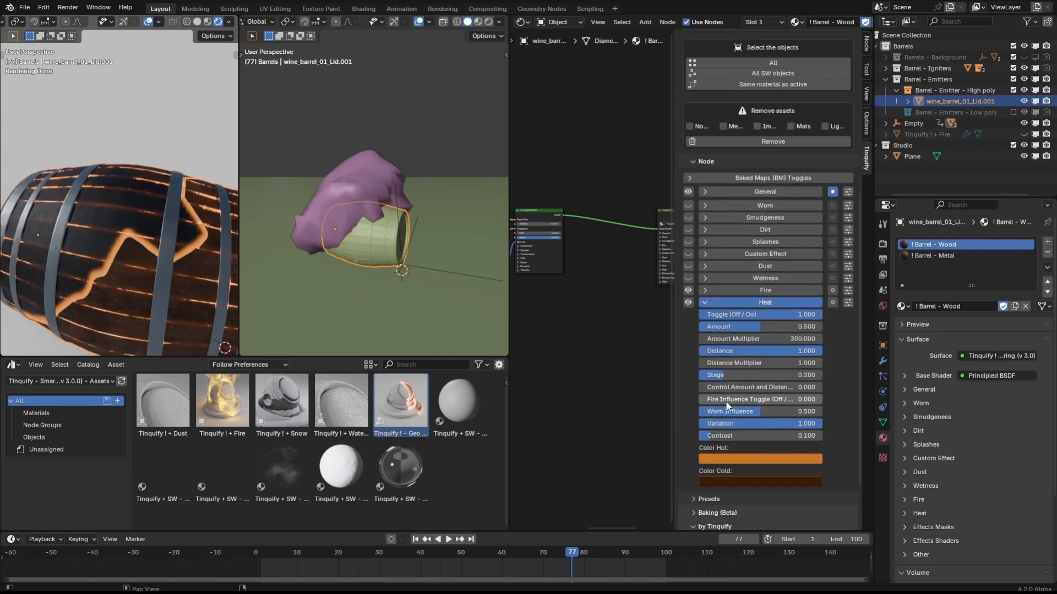
left_click_drag(733, 399, 822, 400)
scroll(161, 272, "down", 1)
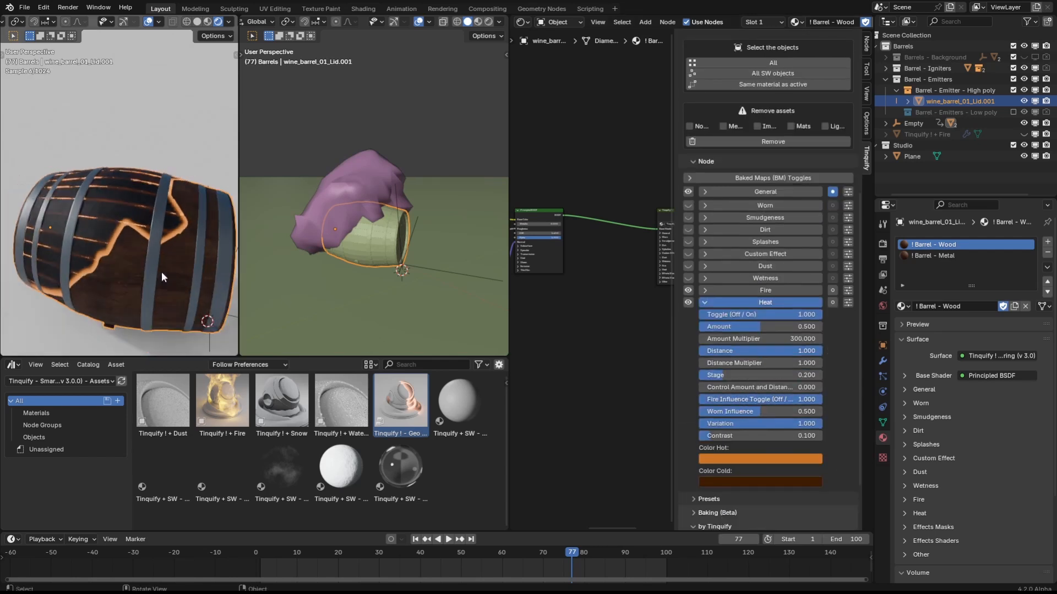
middle_click_drag(160, 272, 173, 268)
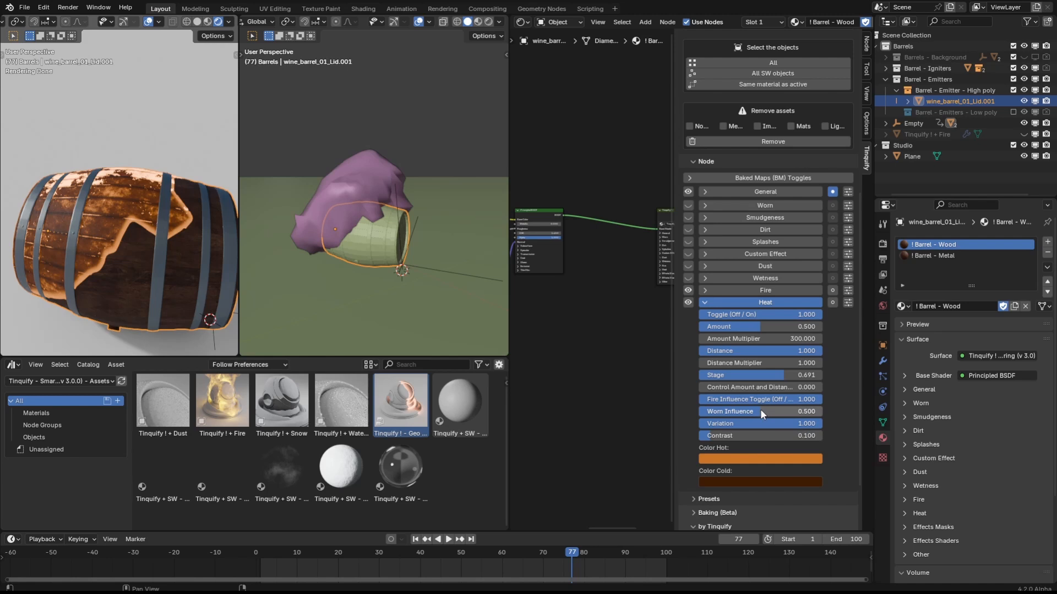
mouse_move(761, 412)
left_mouse_down()
mouse_move(726, 413)
mouse_move(767, 411)
left_mouse_up()
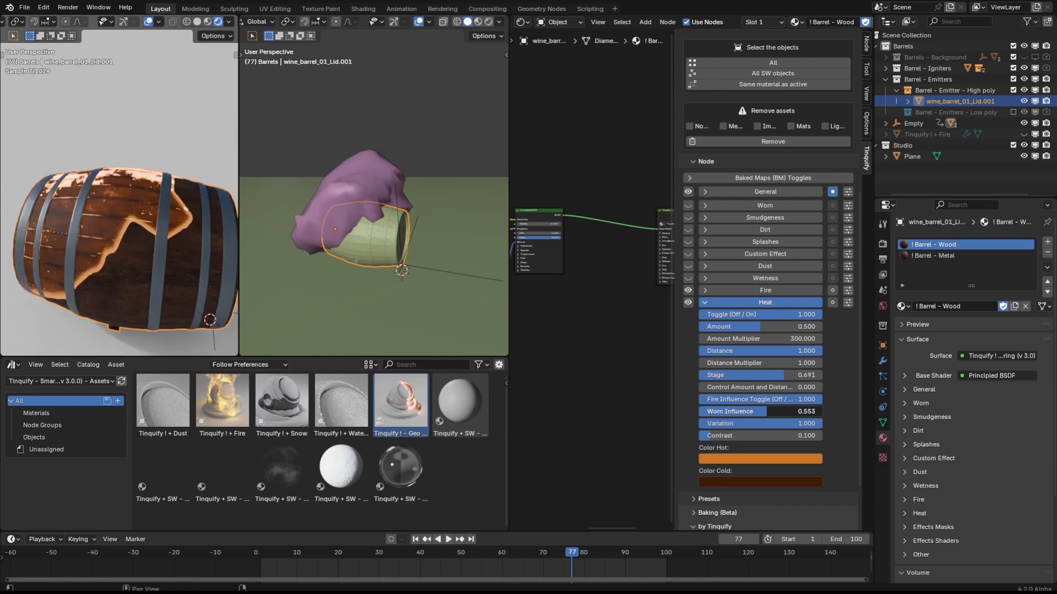
Set the wood's Worn Bubbles Amount to about 0.465 and turn off Top Corrosion
left_click(776, 208)
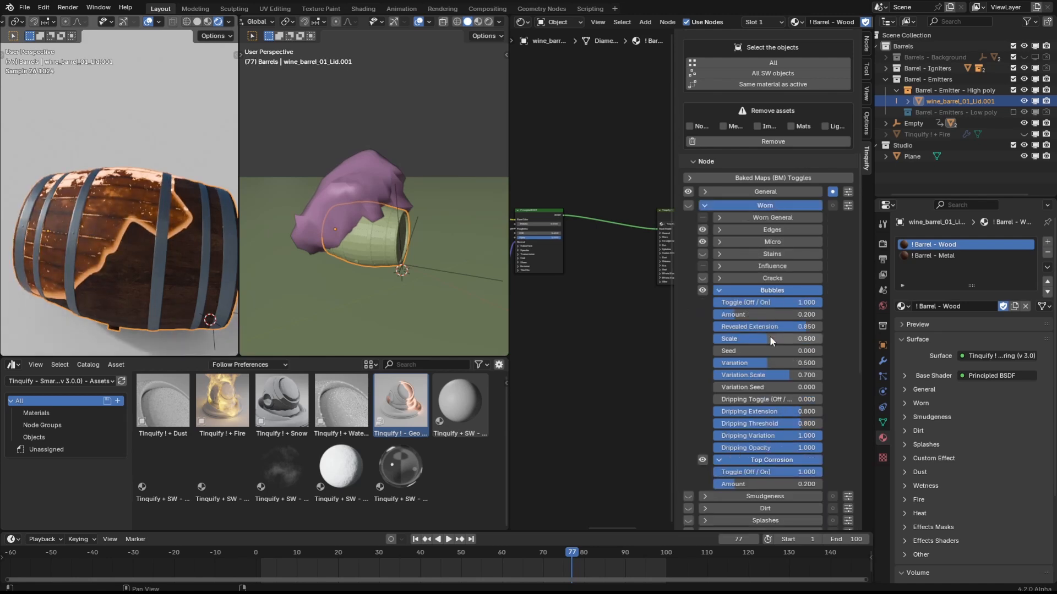
scroll(771, 336, "down", 2)
left_click_drag(735, 270, 764, 270)
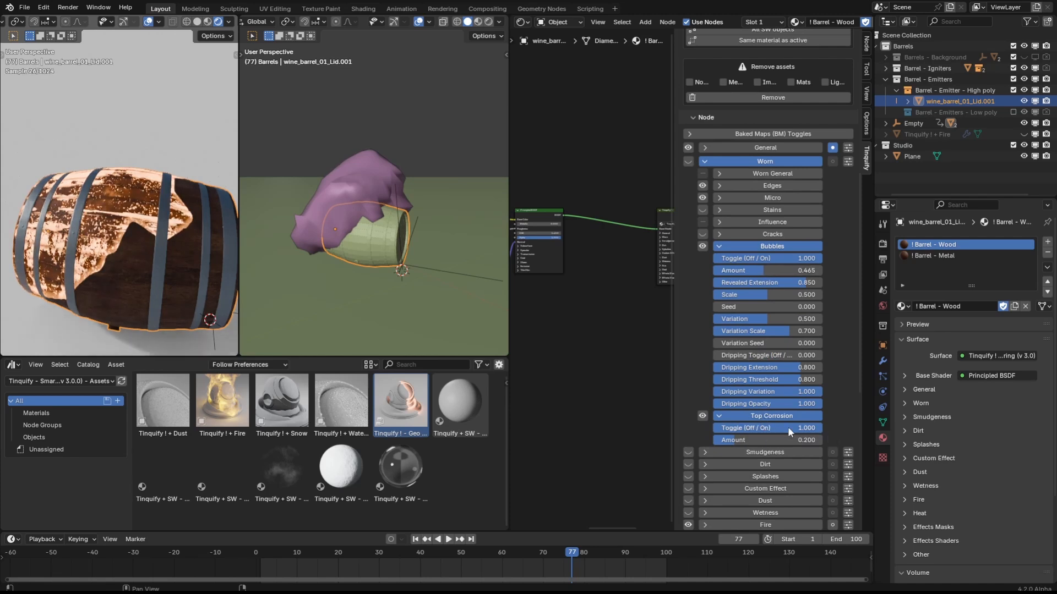
left_click_drag(776, 427, 767, 424)
Reduce the Top value in the wood's Worn Influence settings and collapse the Bubbles, Top Corrosion and Influence groups
left_click(773, 222)
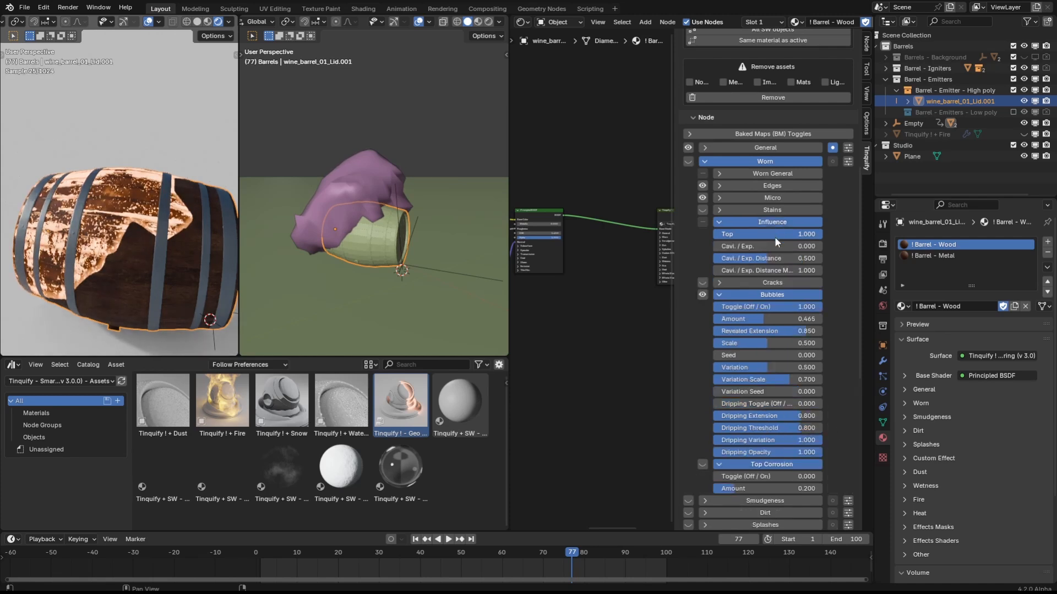
mouse_move(804, 233)
left_mouse_down()
mouse_move(714, 234)
mouse_move(820, 248)
left_mouse_up()
left_click(783, 294)
left_click(783, 306)
left_click(787, 222)
Turn on Cracks in the wood's Worn settings and set their Scale to about 0.935
left_click(773, 234)
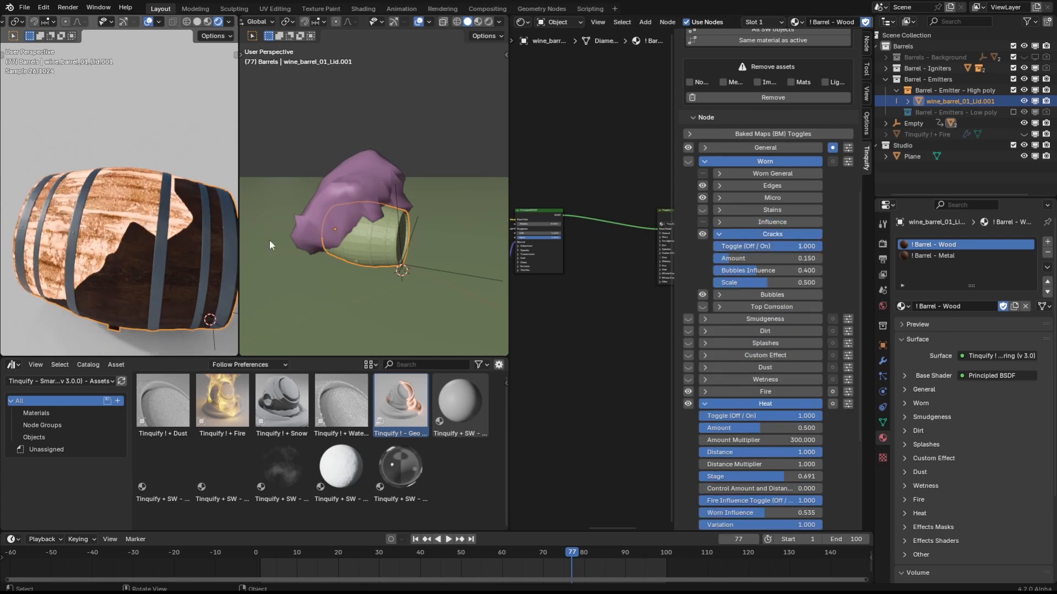
scroll(97, 201, "up", 5)
left_click_drag(767, 282, 815, 282)
scroll(142, 252, "down", 5)
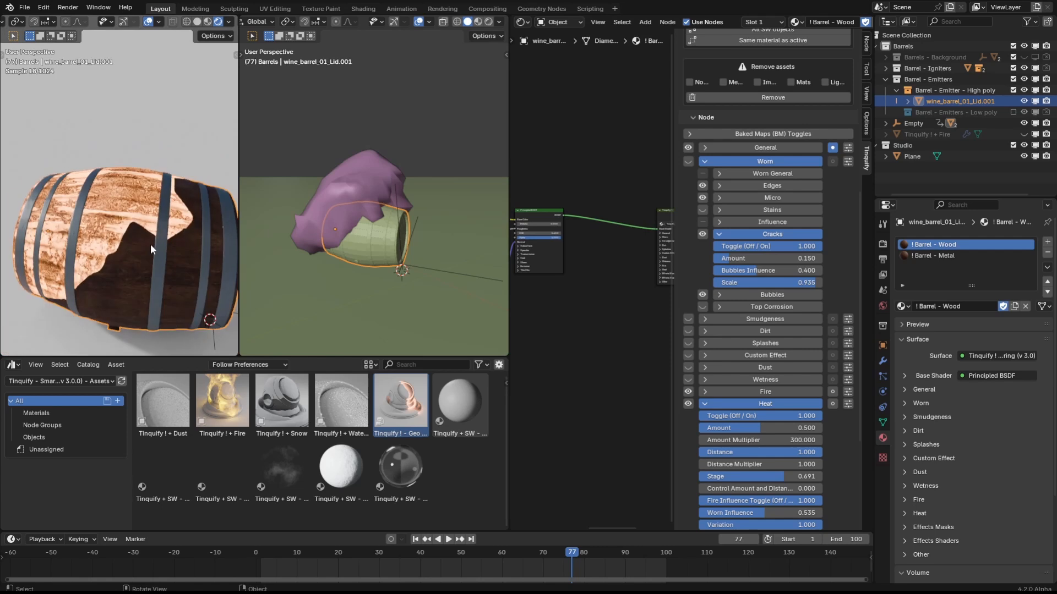
left_click(775, 166)
Set the wood's Heat Stage to about 0.47 and its Fire Amount to 1
left_click(765, 259)
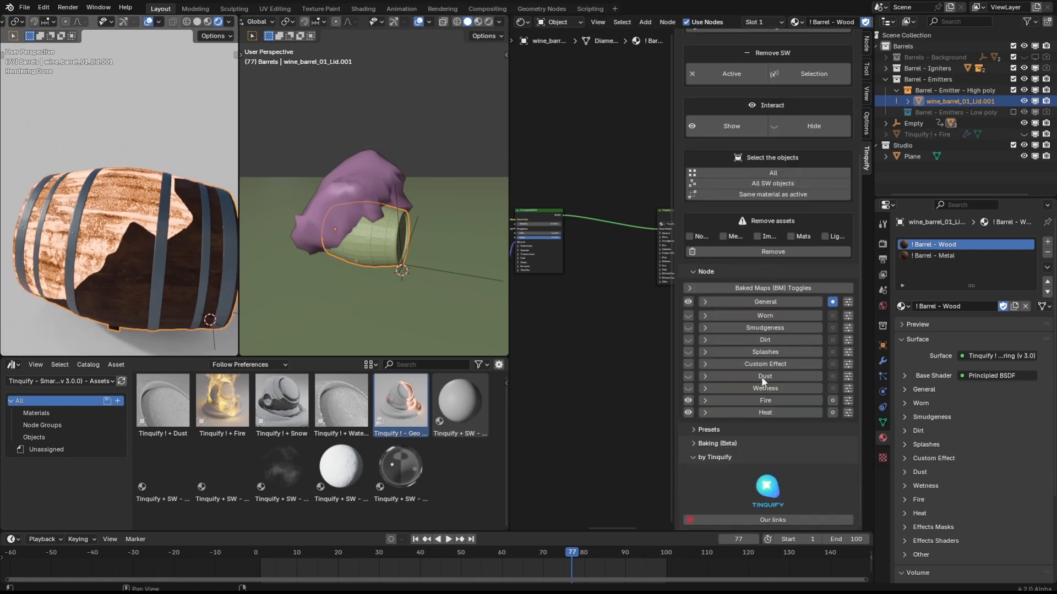
left_click(764, 413)
left_click_drag(775, 331, 757, 331)
left_click(765, 246)
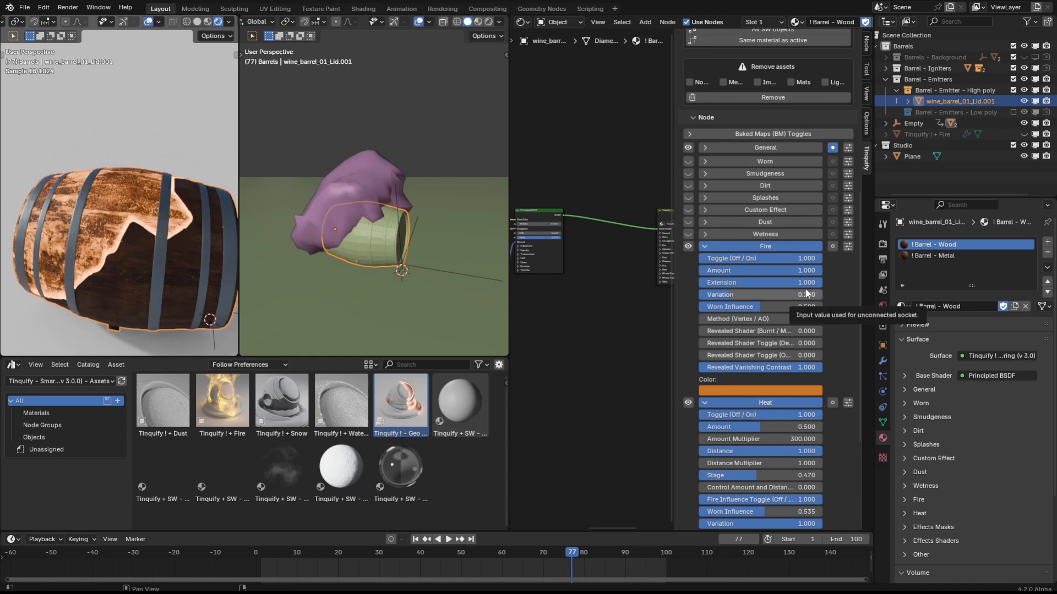
Copy the Smart Weathering settings from the ! Barrel - Wood material and paste them onto the selected barrel's materials
scroll(773, 243, "up", 15)
left_click(766, 151)
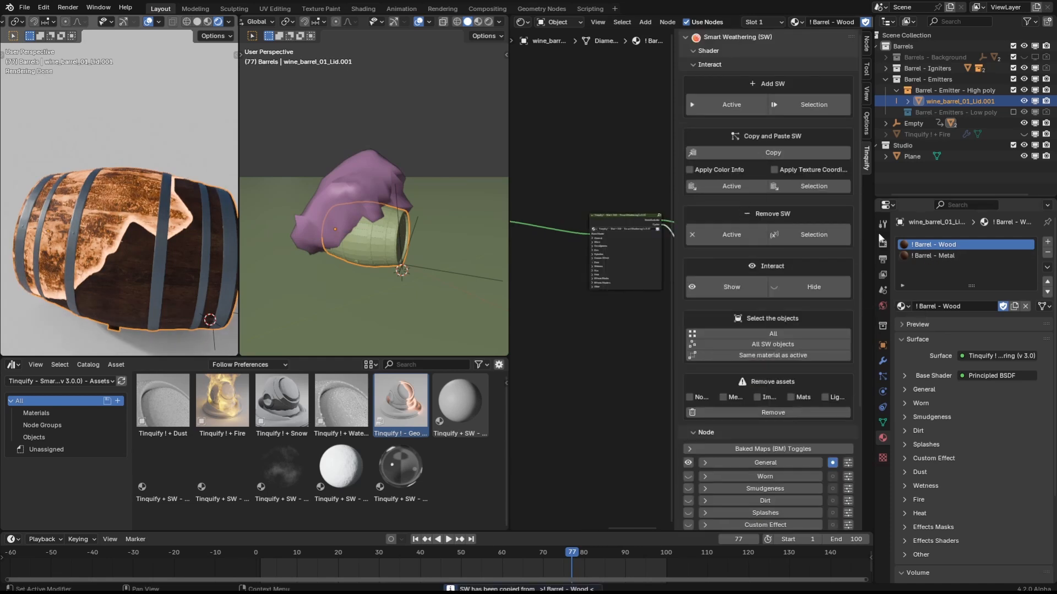
left_click(813, 186)
Lower the Heat effect's Worn Influence and Distance on the ! Barrel - Metal material
scroll(732, 325, "down", 8)
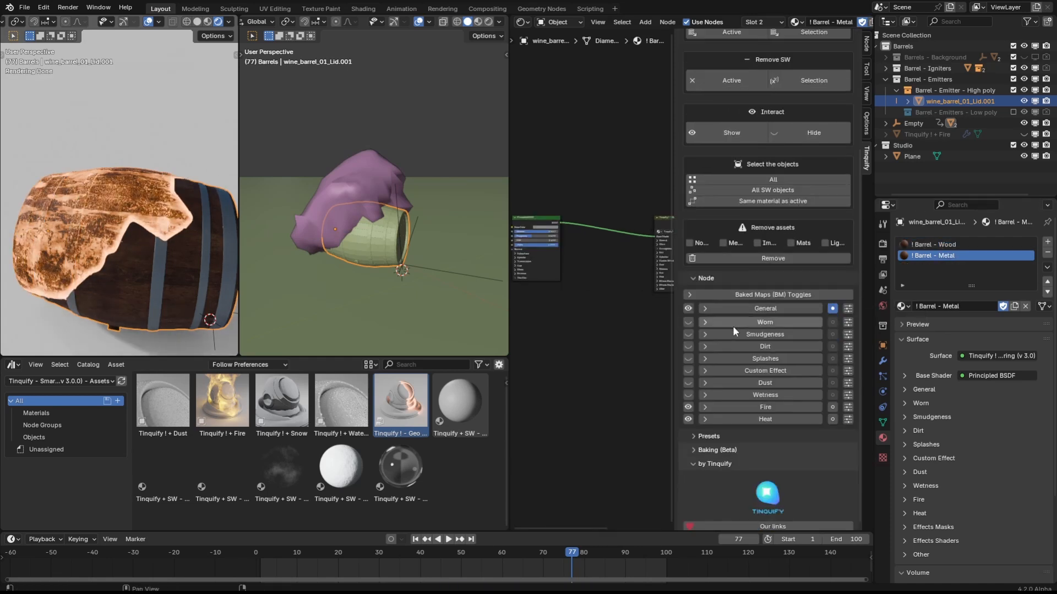
left_click(759, 413)
scroll(694, 400, "down", 5)
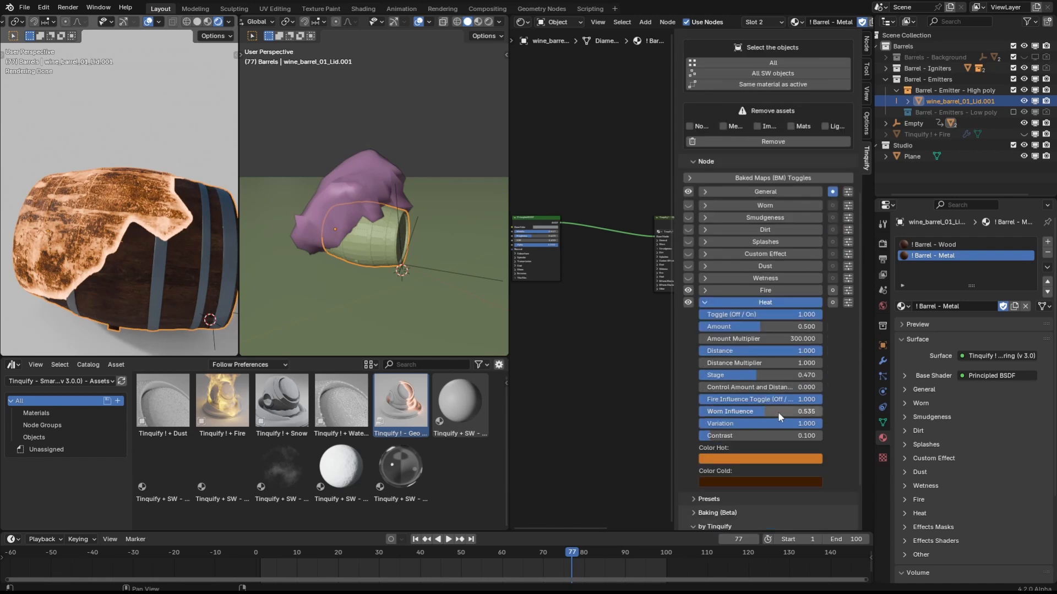
left_click_drag(778, 412, 747, 413)
mouse_move(744, 351)
left_mouse_down()
mouse_move(731, 351)
mouse_move(721, 375)
mouse_move(700, 375)
mouse_move(751, 352)
mouse_move(733, 352)
left_mouse_up()
left_click(749, 302)
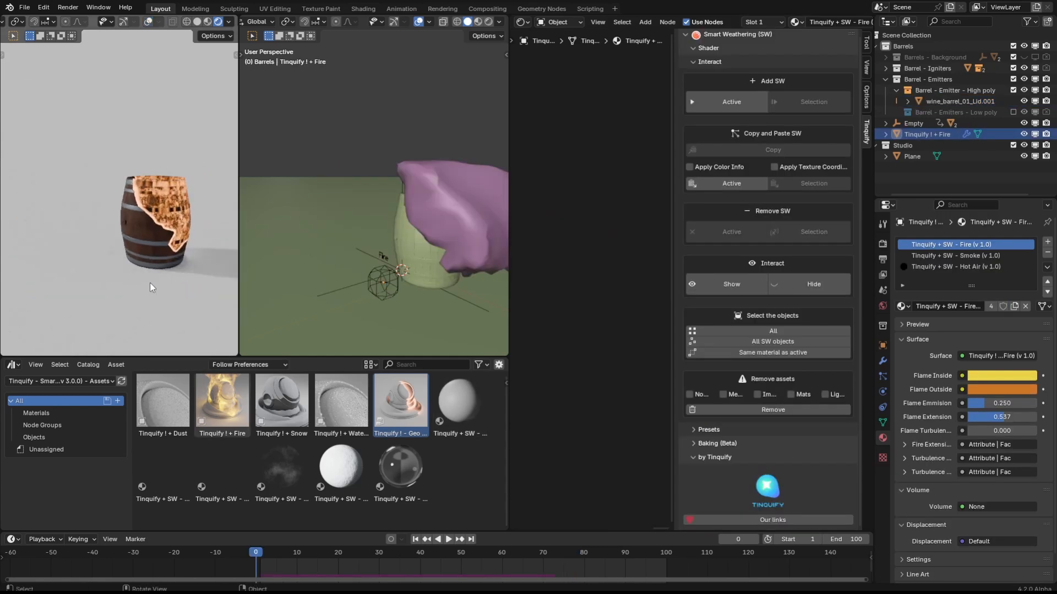
Disable the Tinquify ! + Fire object in the viewports and play the animation to check the barrel's burn shading alone
left_click(1034, 133)
key("space")
key("space")
key("space")
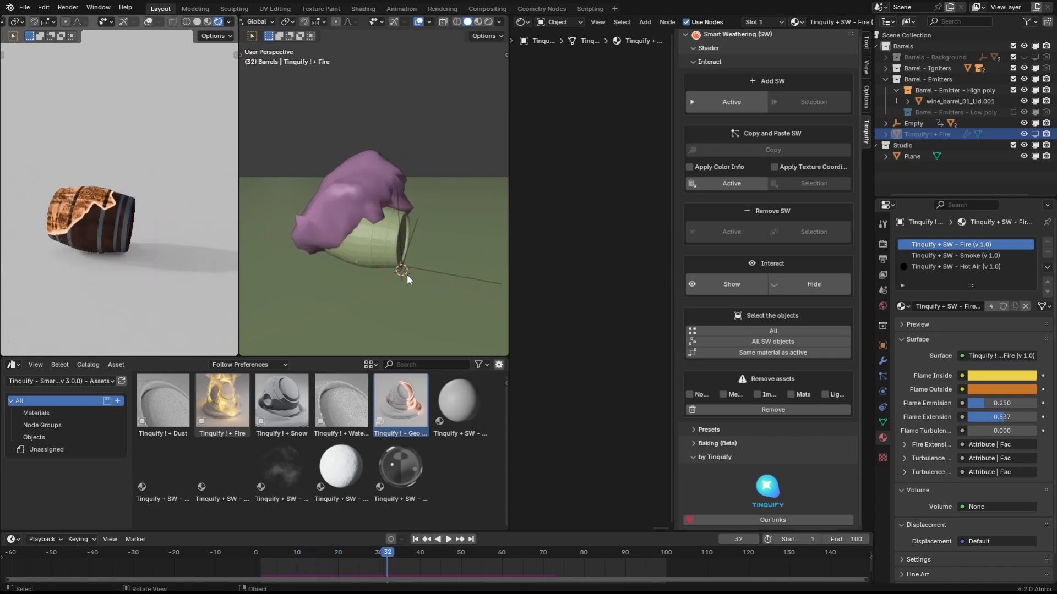
key("space")
Re-enable the fire object, replay the animation from its start, and compare the barrel with and without the flames
left_click(1033, 134)
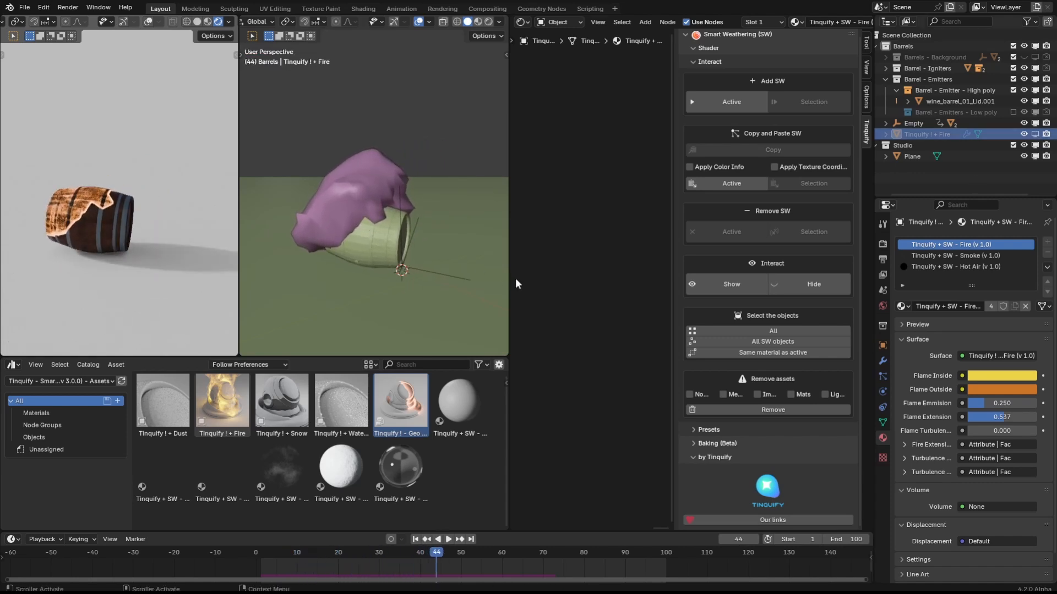
left_click_drag(342, 553, 292, 557)
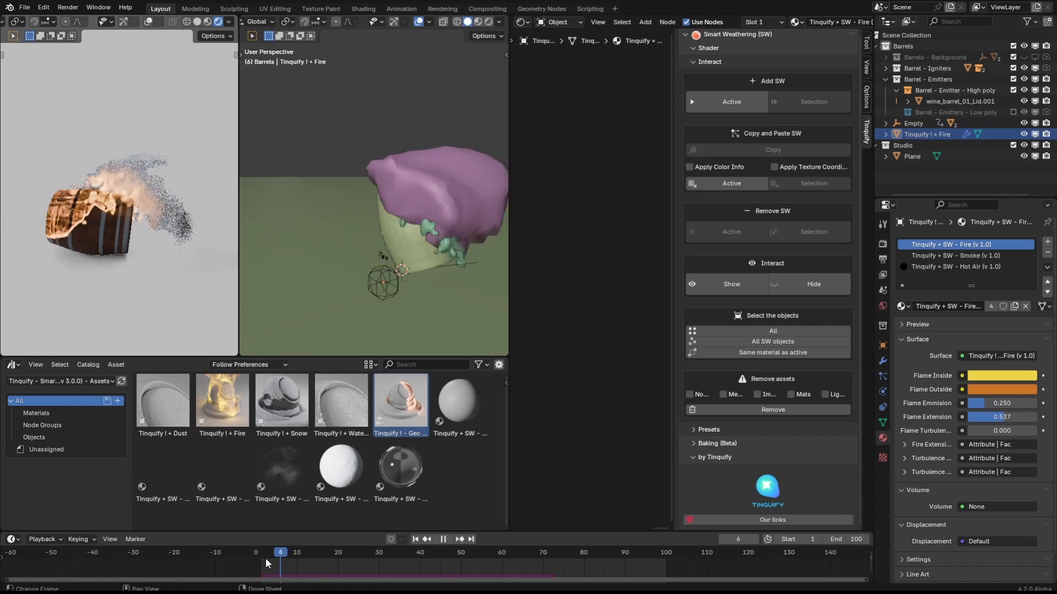
key("space")
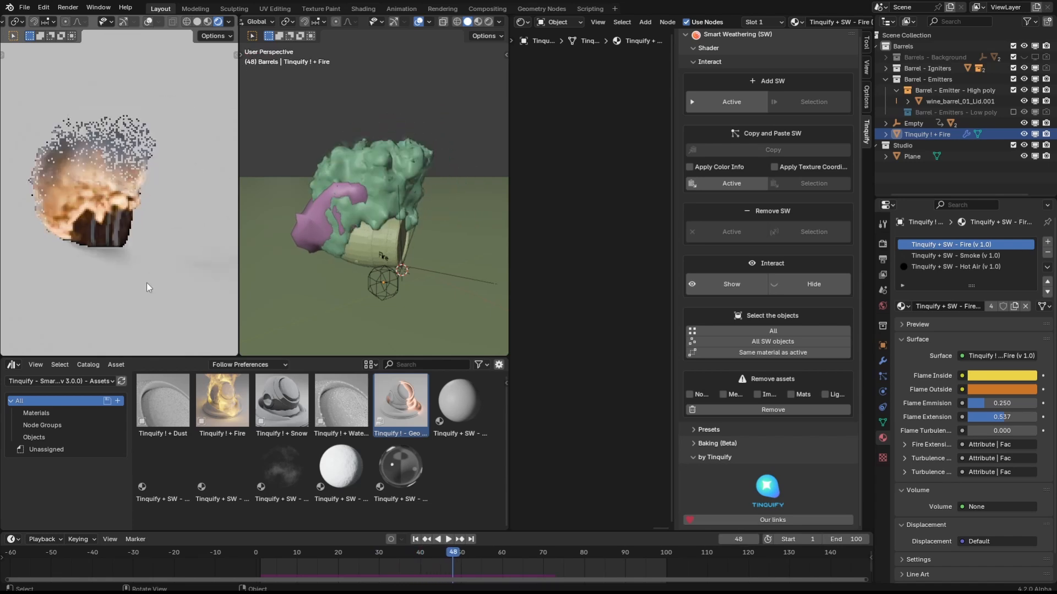
key("space")
mouse_move(128, 290)
middle_mouse_down()
mouse_move(193, 269)
mouse_move(91, 281)
middle_mouse_up()
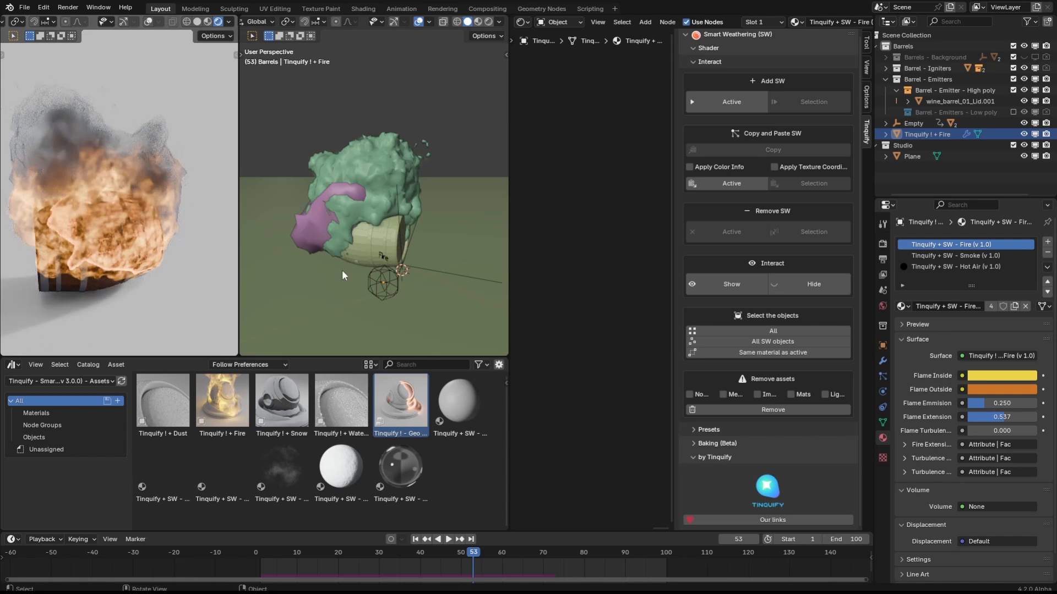
left_click(1035, 135)
left_click(1034, 135)
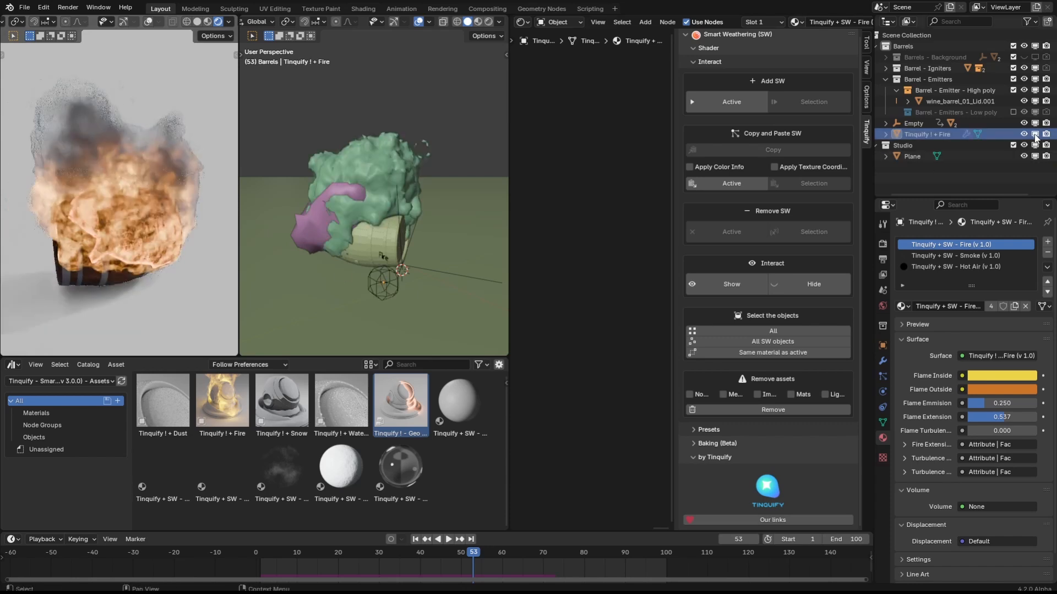
Disable the Tinquify ! + Fire object in the viewports, and hide and show the Smart Weathering effects to compare the barrel's shading
left_click(1034, 135)
left_click(808, 284)
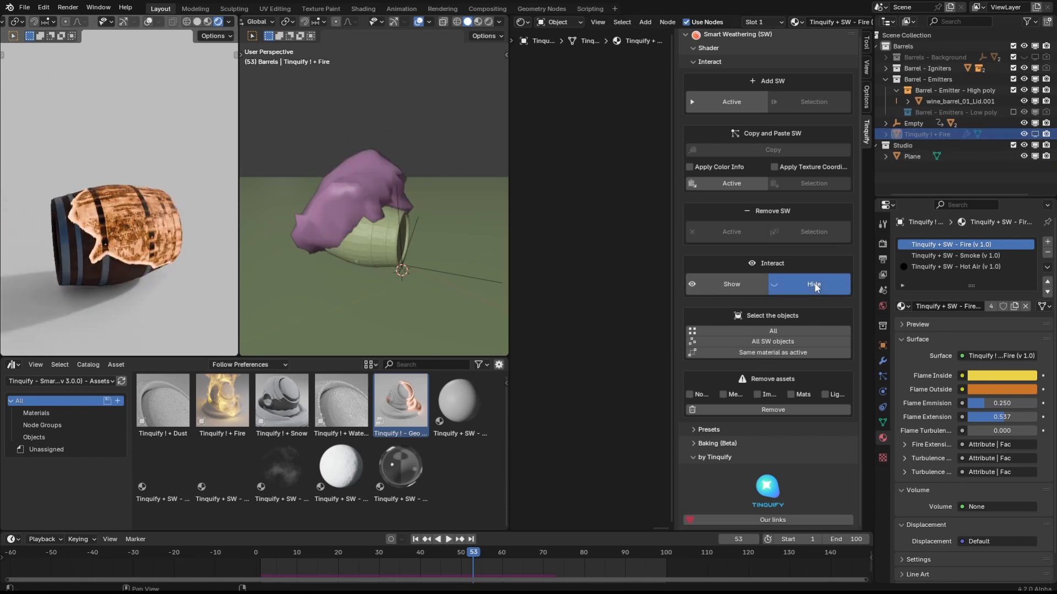
left_click(748, 285)
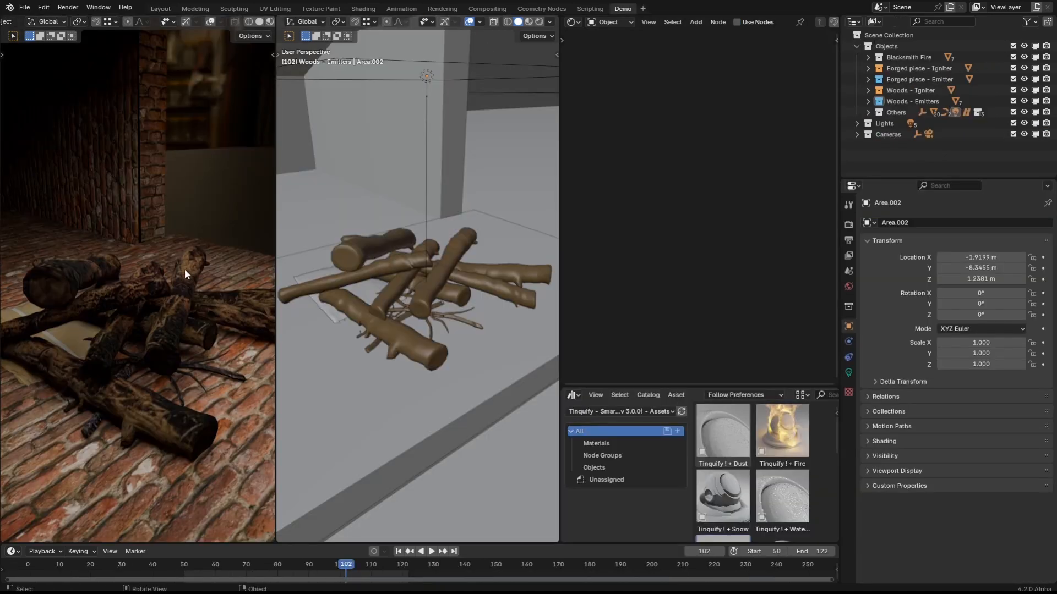
Expand the Woods - Igniter collection, select Igniter.001 and play the animation to examine how it covers the wood pile
middle_click_drag(184, 269, 143, 347)
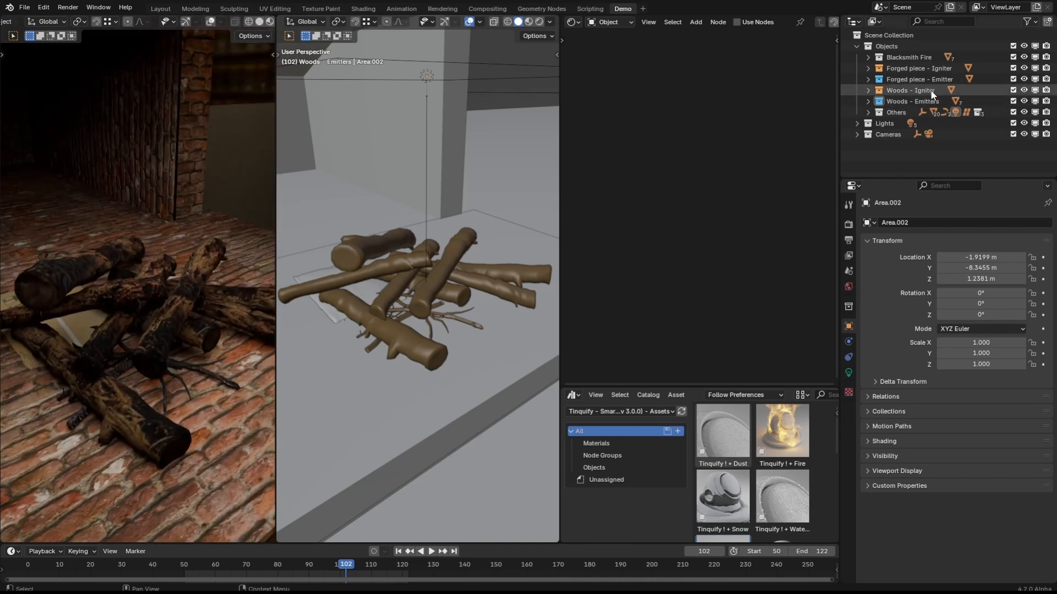
left_click(868, 90)
left_click(914, 101)
scroll(425, 338, "up", 6)
left_click(471, 352)
key("space")
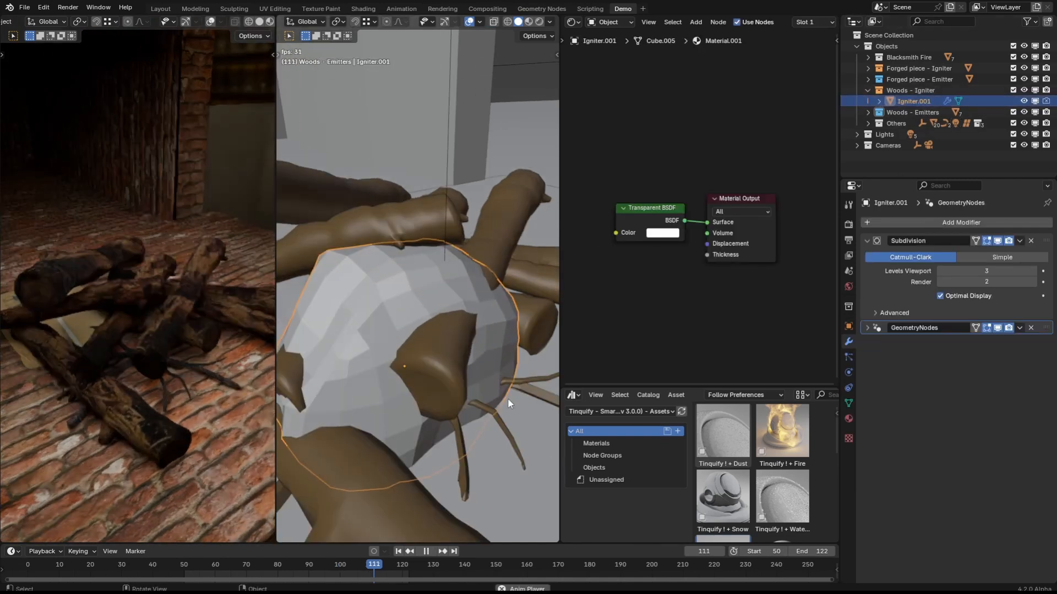
middle_click_drag(527, 415, 425, 402)
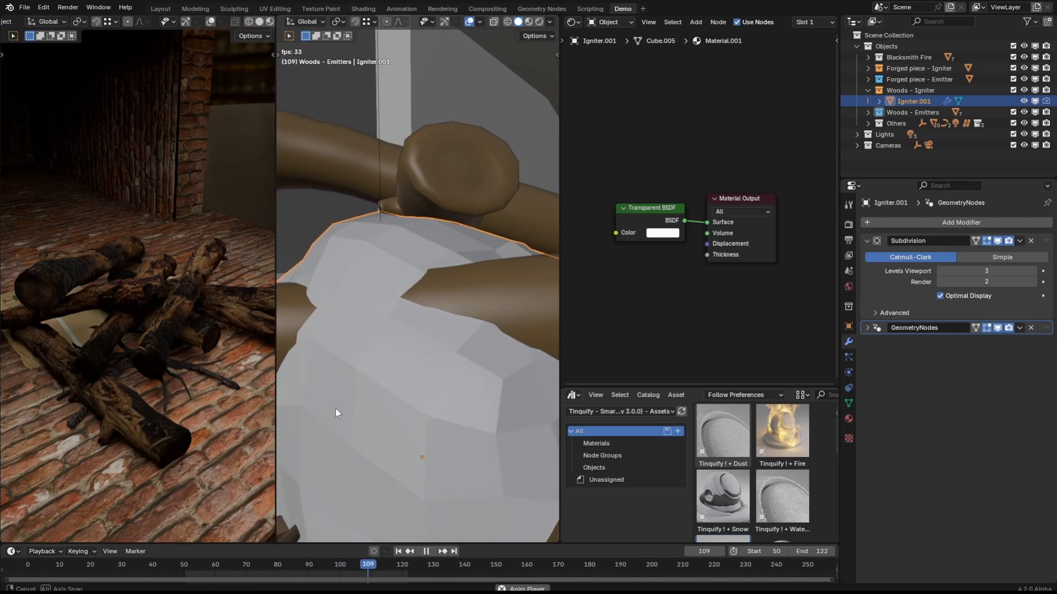
scroll(336, 408, "down", 5)
middle_click_drag(335, 407, 447, 423)
Apply the Tinquify ! - Geo node group asset to the front log and set its Fire Igniters to the Woods - Igniter collection
left_click(477, 432)
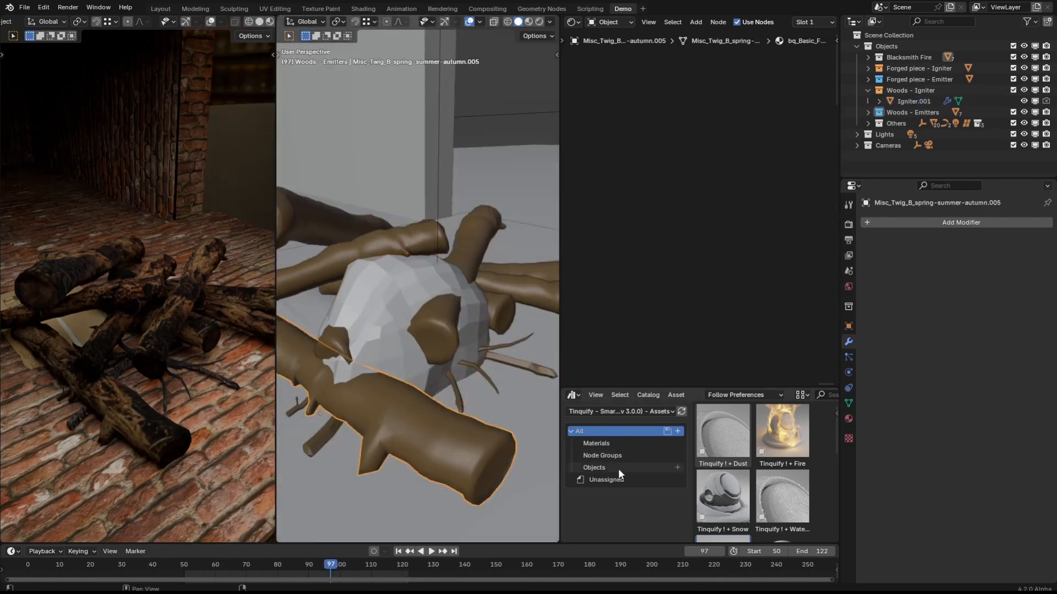
left_click(605, 455)
left_click_drag(443, 428, 445, 429)
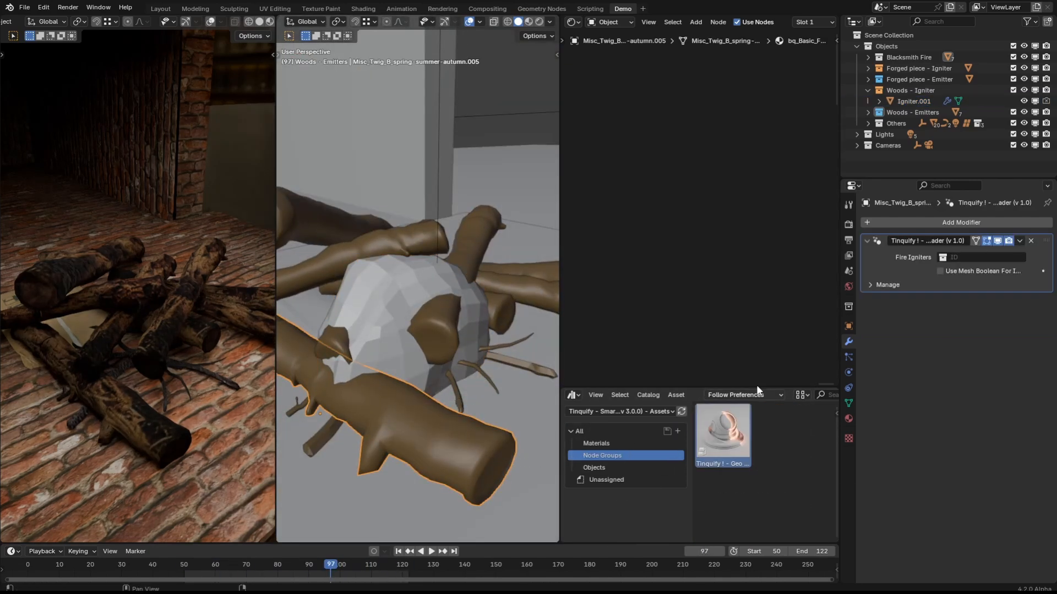
left_click(969, 259)
left_click(991, 374)
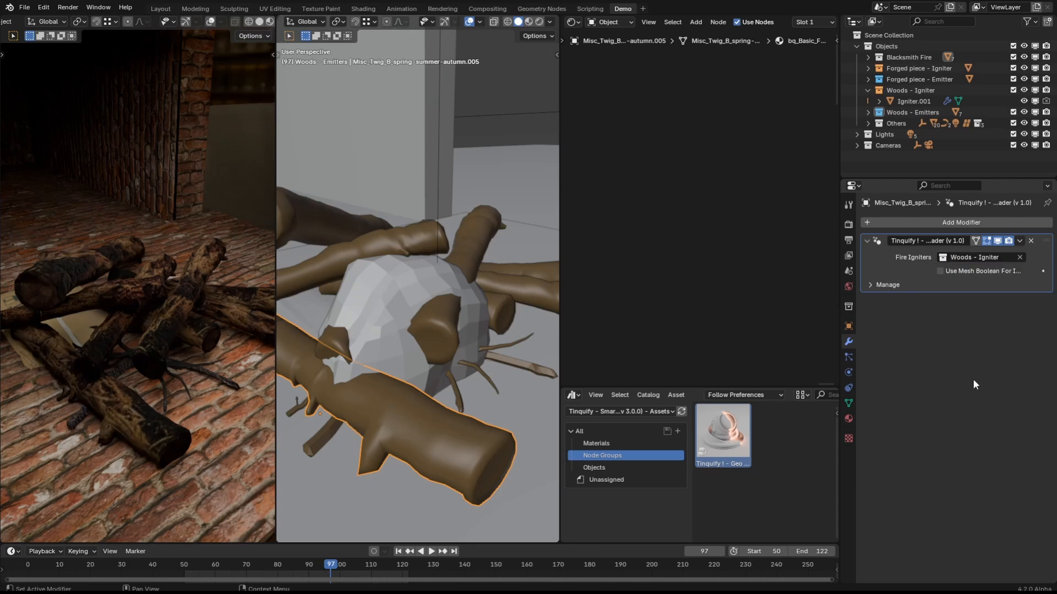
Select all objects of the Woods - Emitters collection and copy the front log's modifier to them
right_click(933, 118)
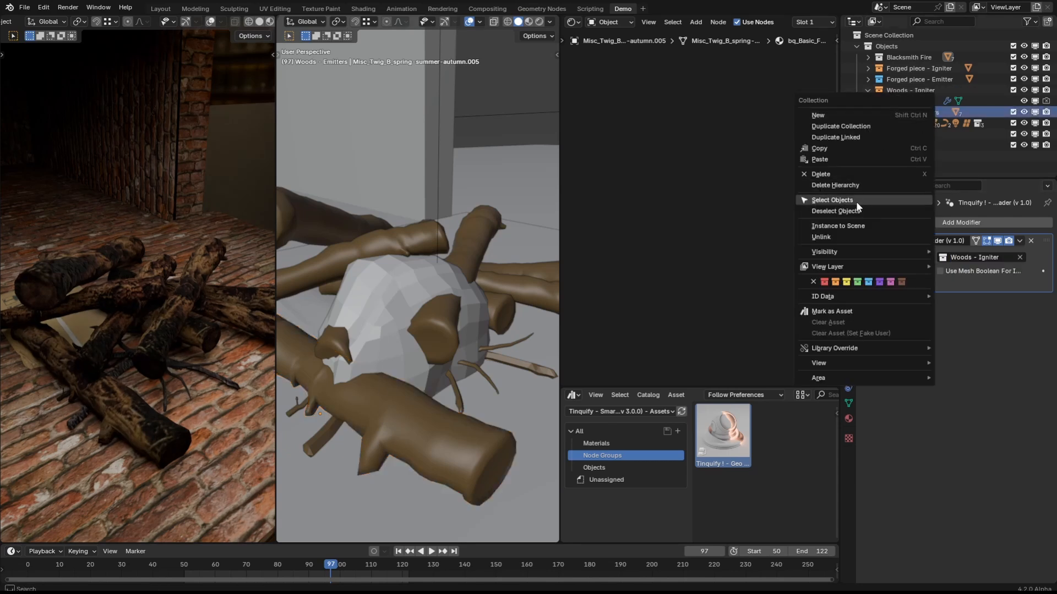
left_click(856, 202)
left_click(412, 392, "shift")
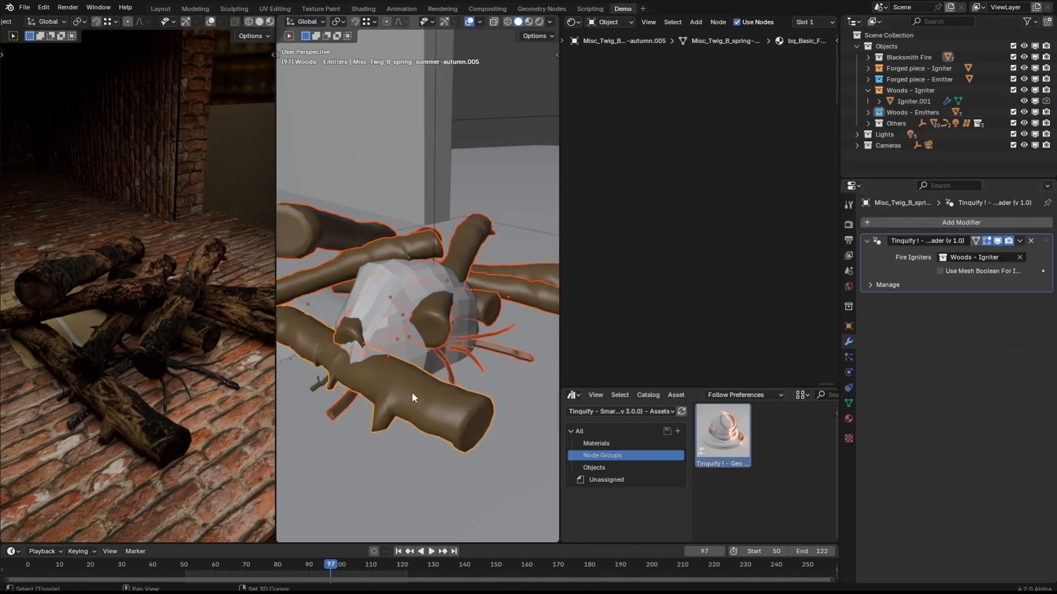
key("ctrl+l")
left_click(404, 435)
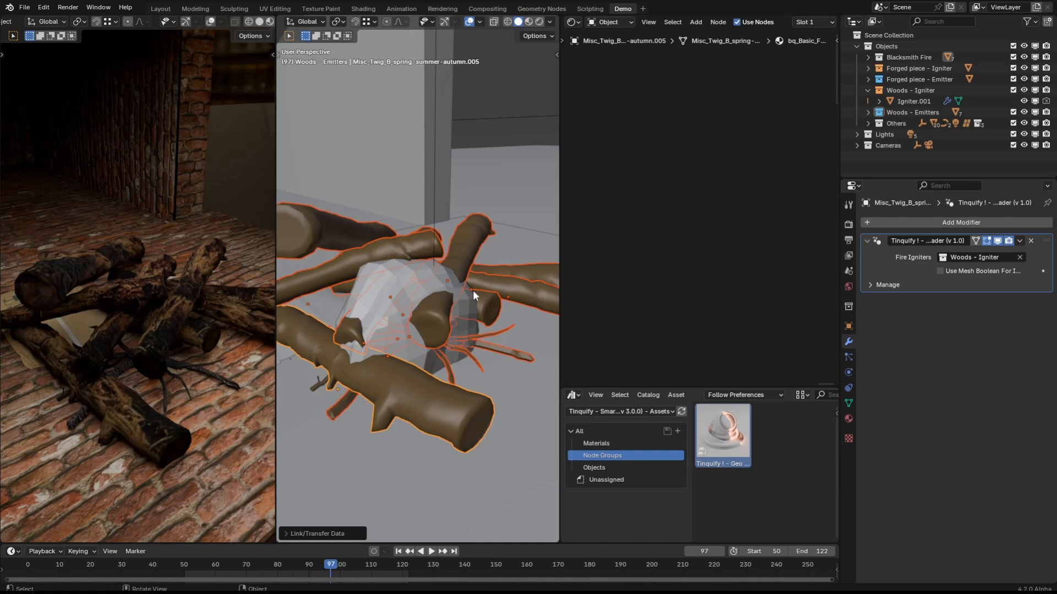
Add Smart Weathering to the material of the log lying behind the igniter
left_click(499, 277)
middle_click_drag(633, 247, 693, 234)
key("n")
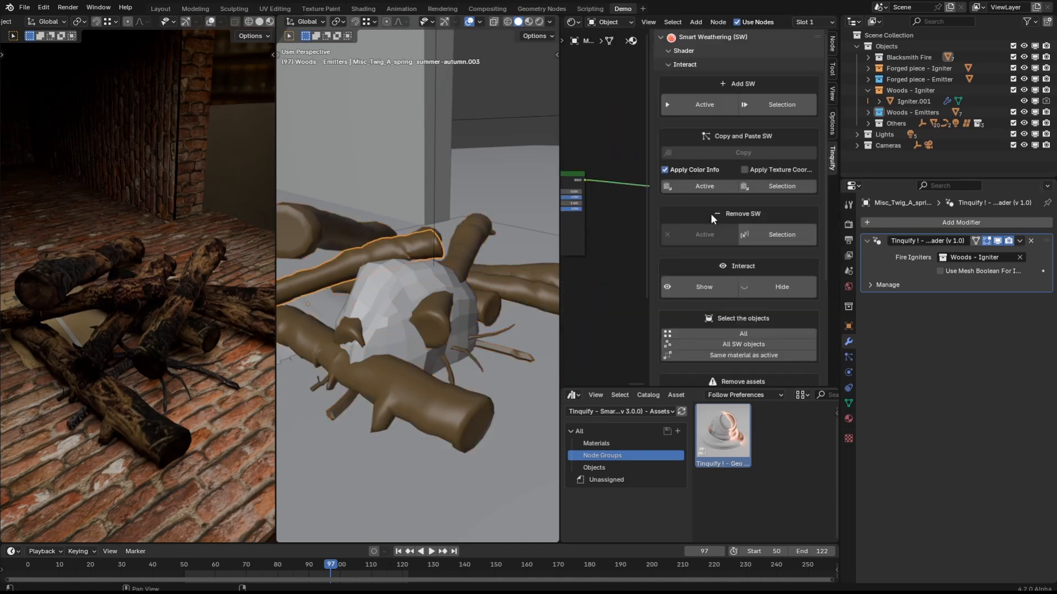
left_click(706, 108)
key("n")
middle_click_drag(787, 238, 649, 245)
key("n")
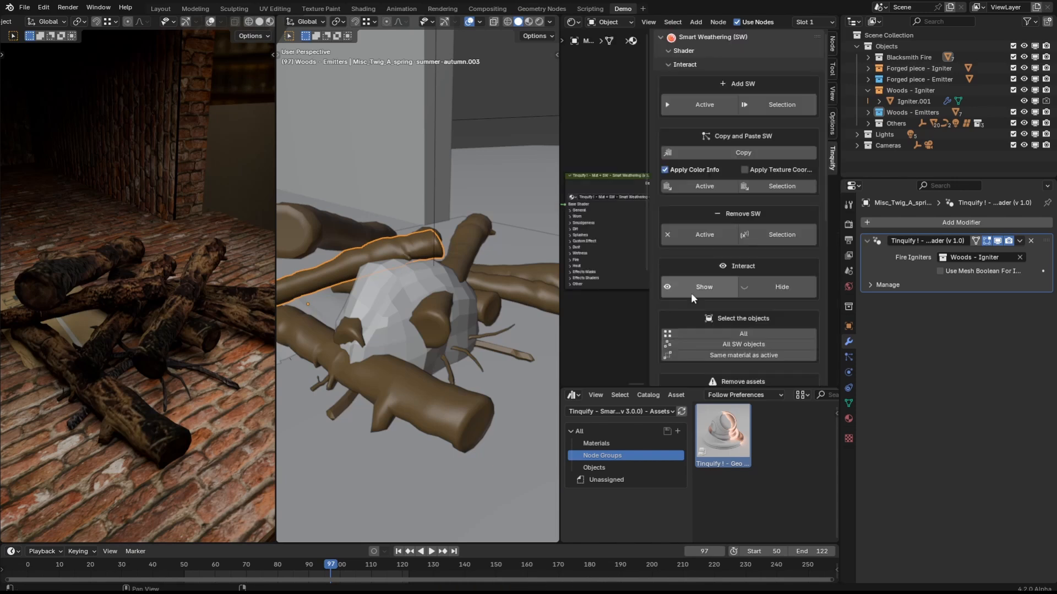
Enable the Smart Weathering Fire effect on the log's material and expand its settings
scroll(701, 208, "down", 6)
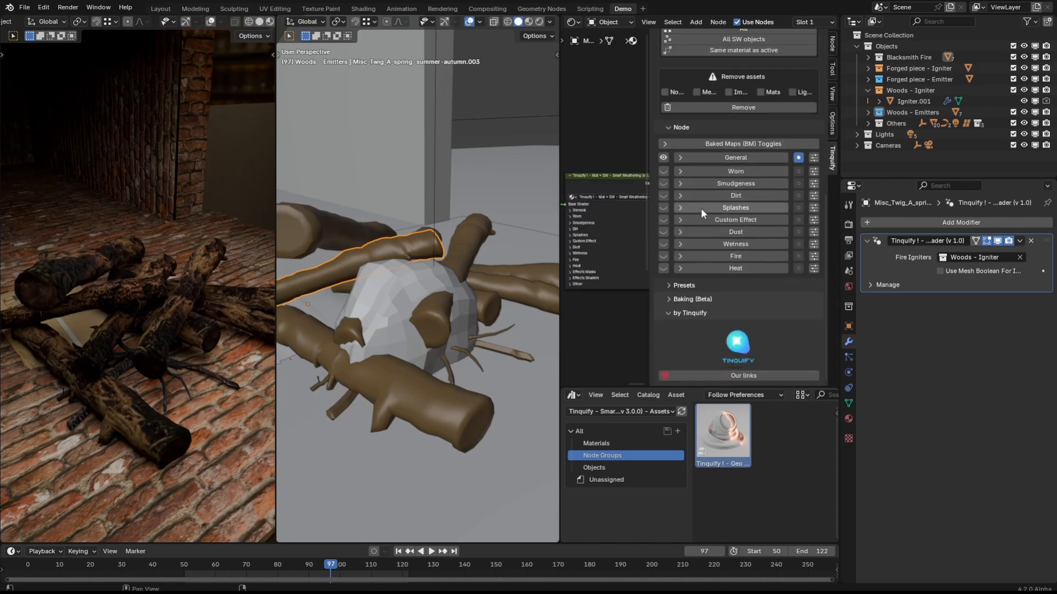
left_click(663, 256)
left_click(740, 257)
scroll(801, 246, "down", 3)
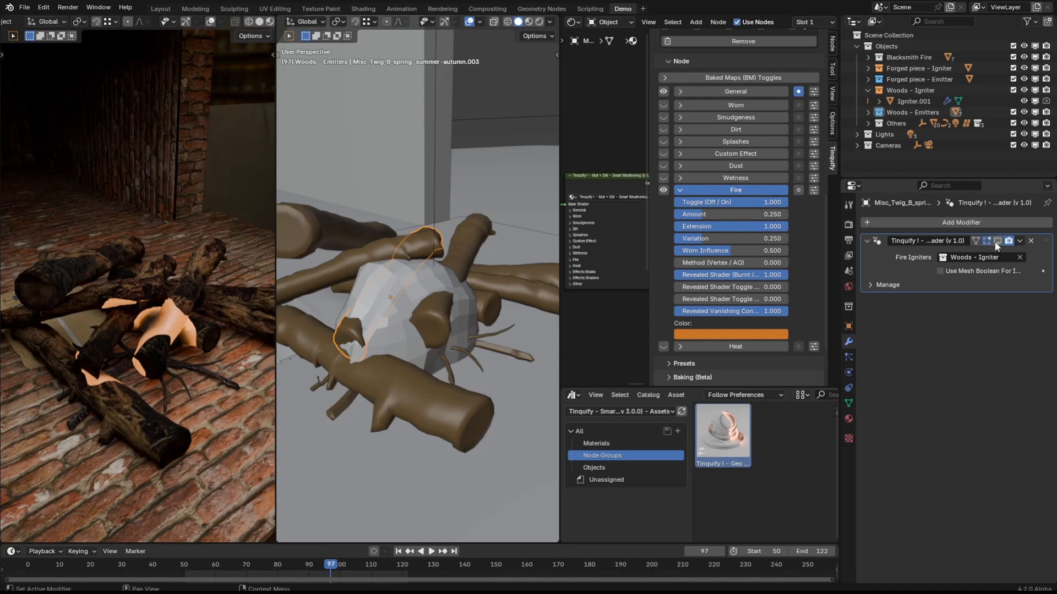
Move the Igniter.001 sphere across the logs to preview how the Fire shading follows it, and return it to its place
left_click(401, 297)
key("g")
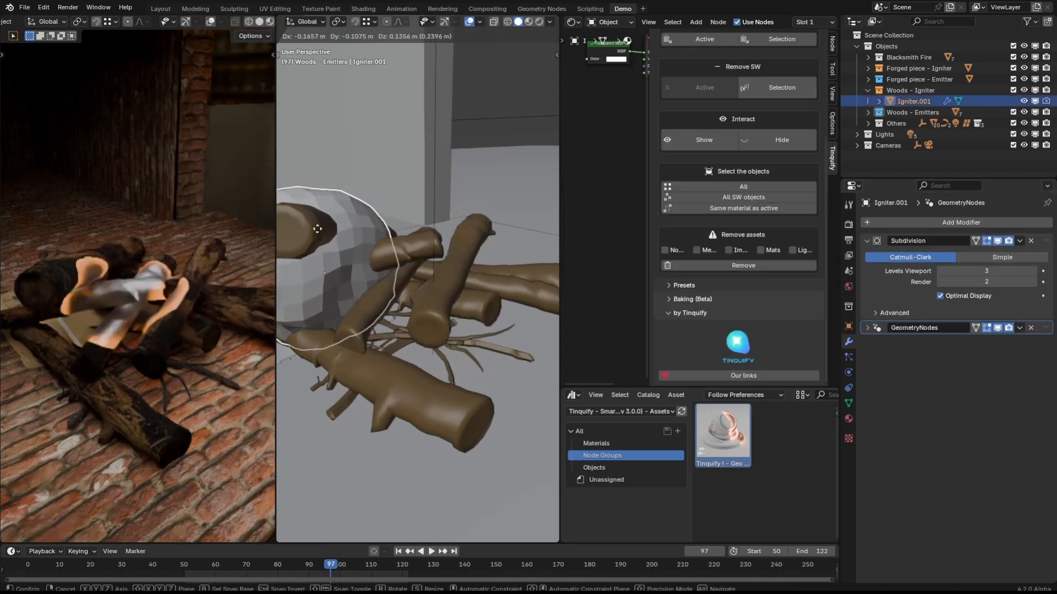
left_click(417, 288)
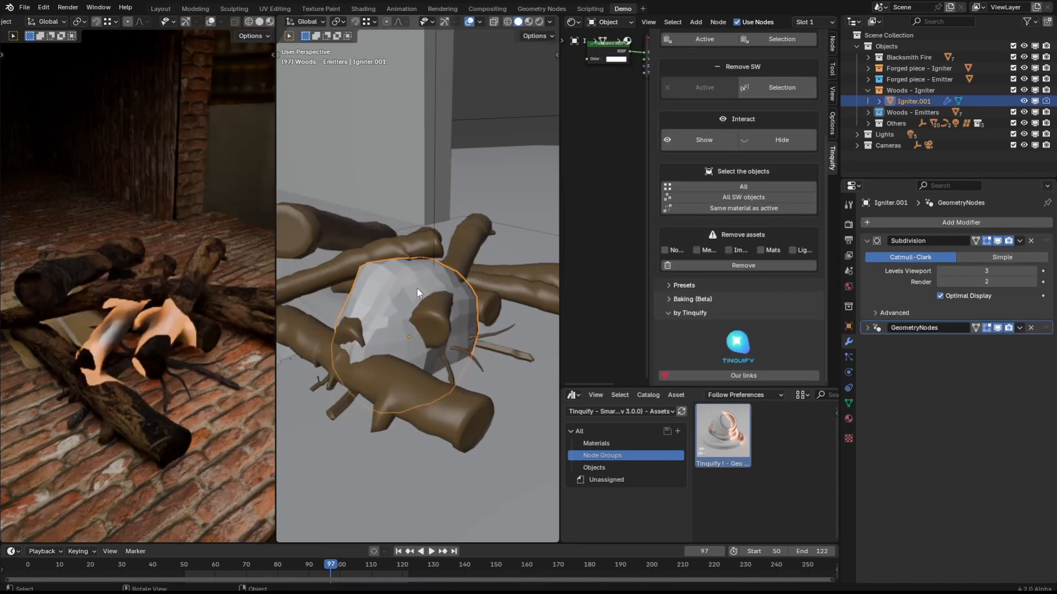
On the front log, set the Fire effect's Amount to 1.000, Extension to 0.589 and Worn Influence to 0.165, and turn the effect off
left_click(418, 294)
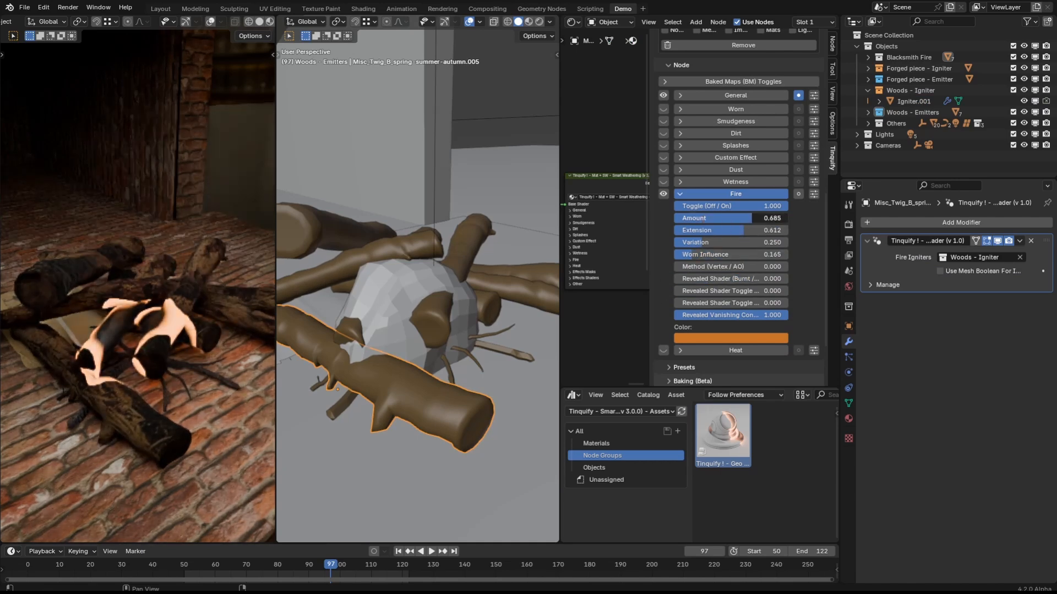
left_click_drag(776, 218, 796, 213)
left_click(663, 194)
Enable the Heat effect and set its Fire Influence Toggle to 1.000, Stage to 0.525 and Worn Influence to 0.134
scroll(665, 299, "down", 2)
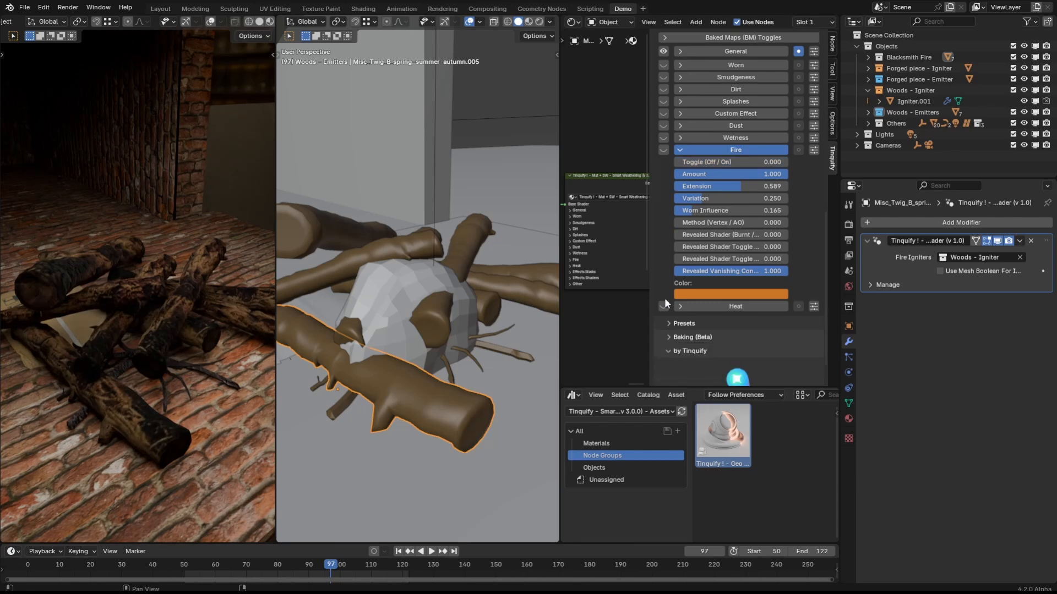
left_click(719, 306)
scroll(721, 276, "down", 5)
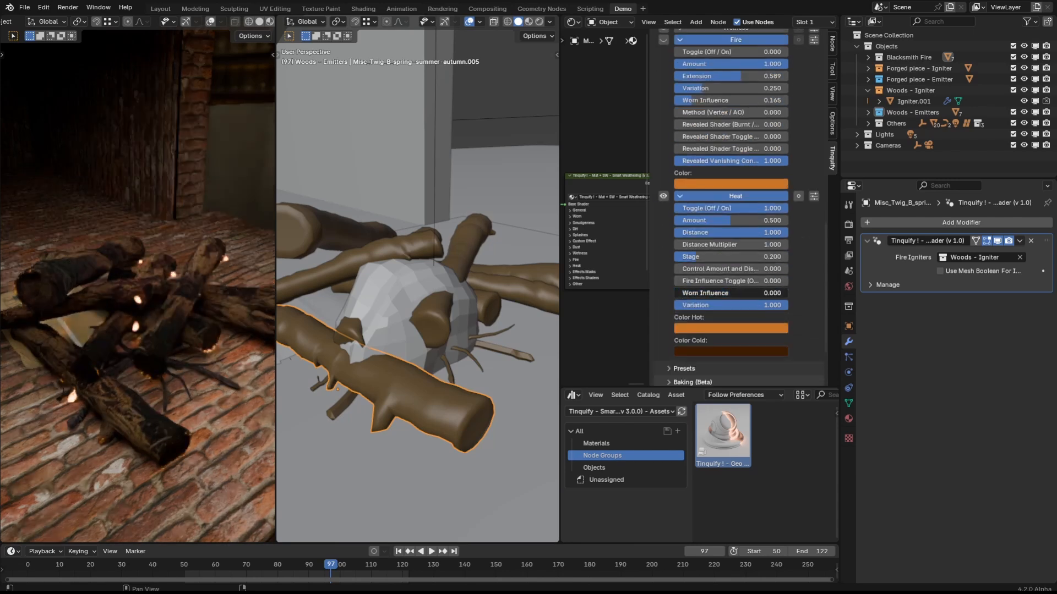
left_click_drag(685, 278, 770, 281)
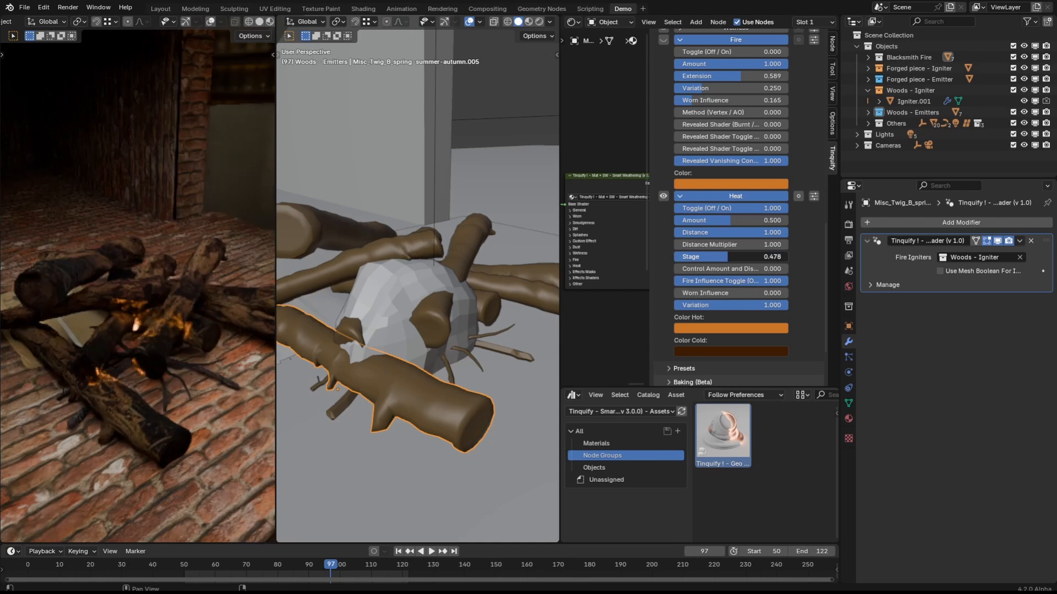
left_click_drag(728, 257, 772, 280)
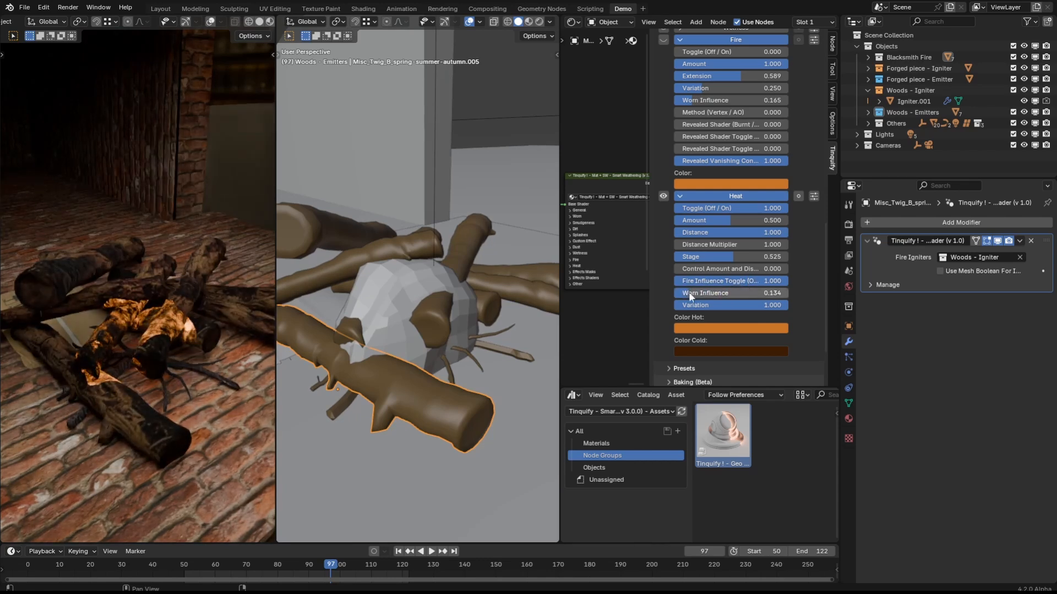
Increase the Amount of the Worn effect's Bubbles on the wood material
scroll(188, 377, "up", 4)
scroll(748, 174, "up", 12)
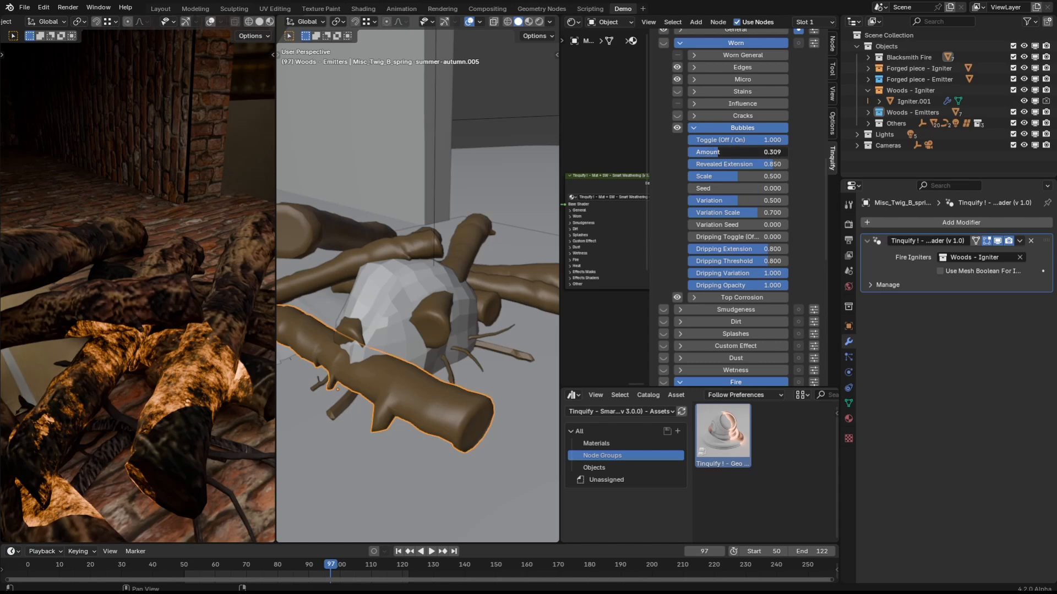
left_click_drag(720, 152, 736, 152)
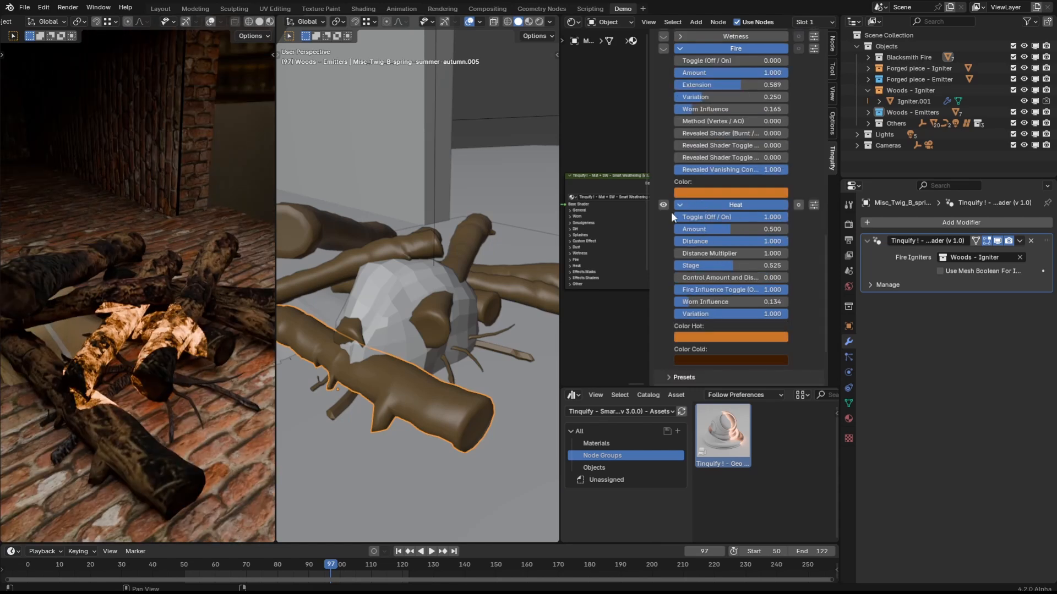
Turn the Fire effect back on alongside Heat and collapse the settings of both effects
scroll(671, 212, "up", 3)
left_click(665, 117)
left_click(737, 117)
left_click(736, 127)
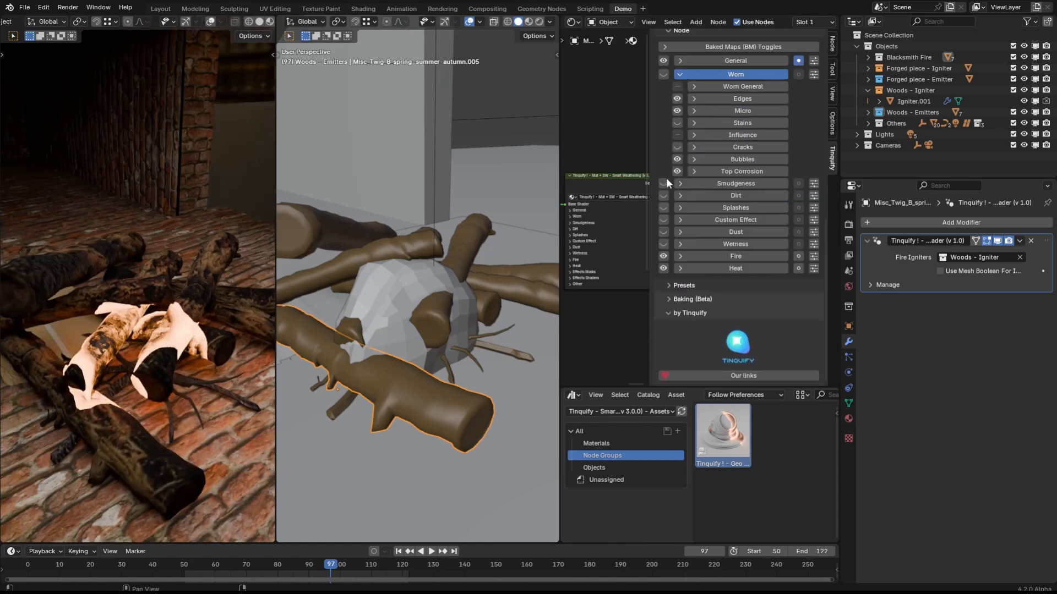
Move the igniter sphere over the wood pile to preview the combined Fire and Heat shading, and return it to its place
left_click(406, 282)
key("g")
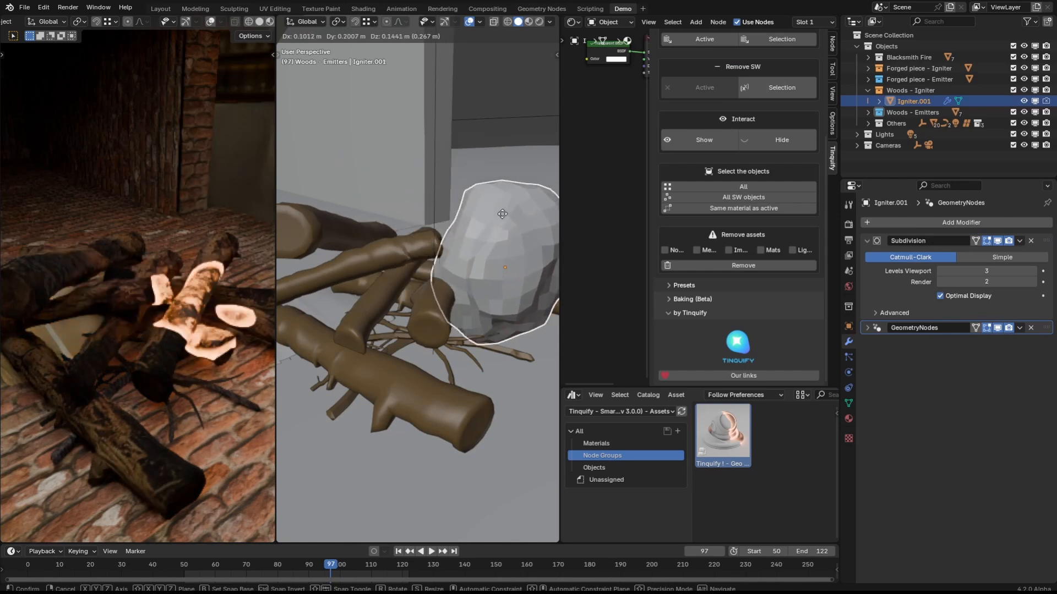
left_click(413, 283)
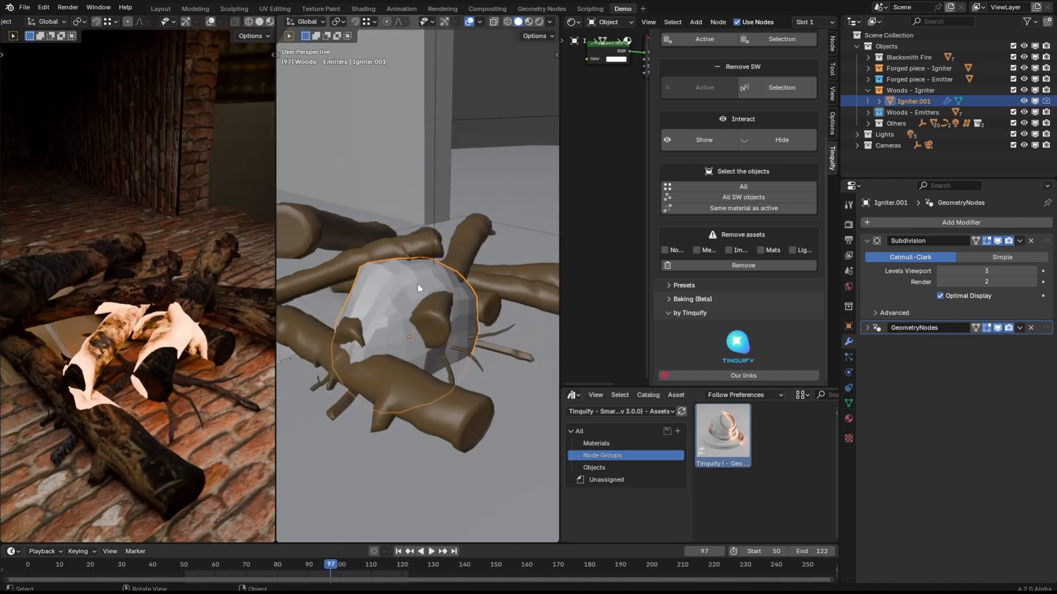
Try the Fire effect's last Revealed Shader Toggle at 0.995 on the front log
left_click(415, 390)
left_click(738, 255)
scroll(739, 255, "down", 5)
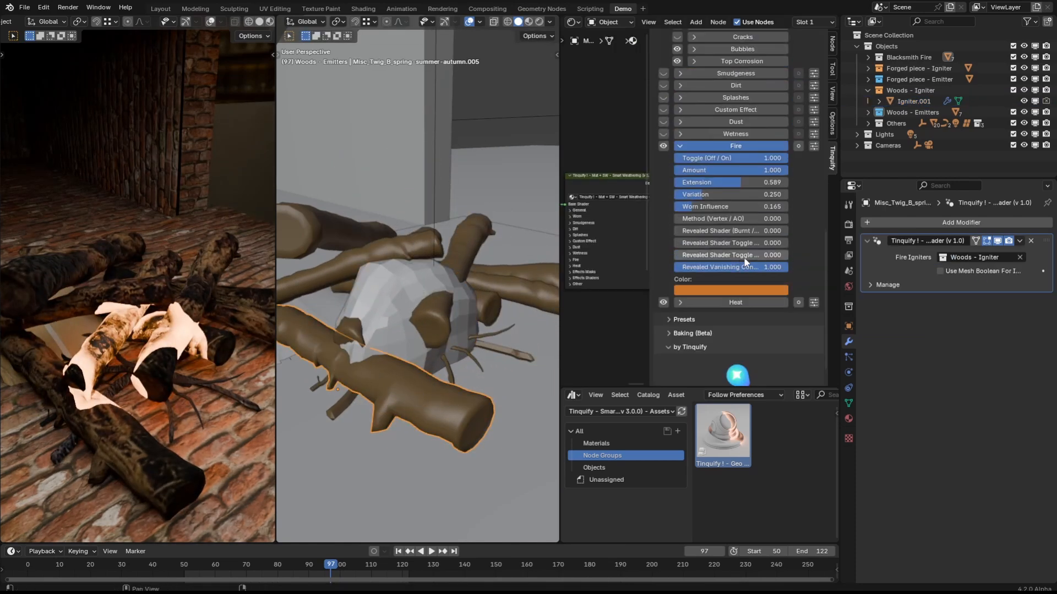
left_click_drag(744, 256, 787, 257)
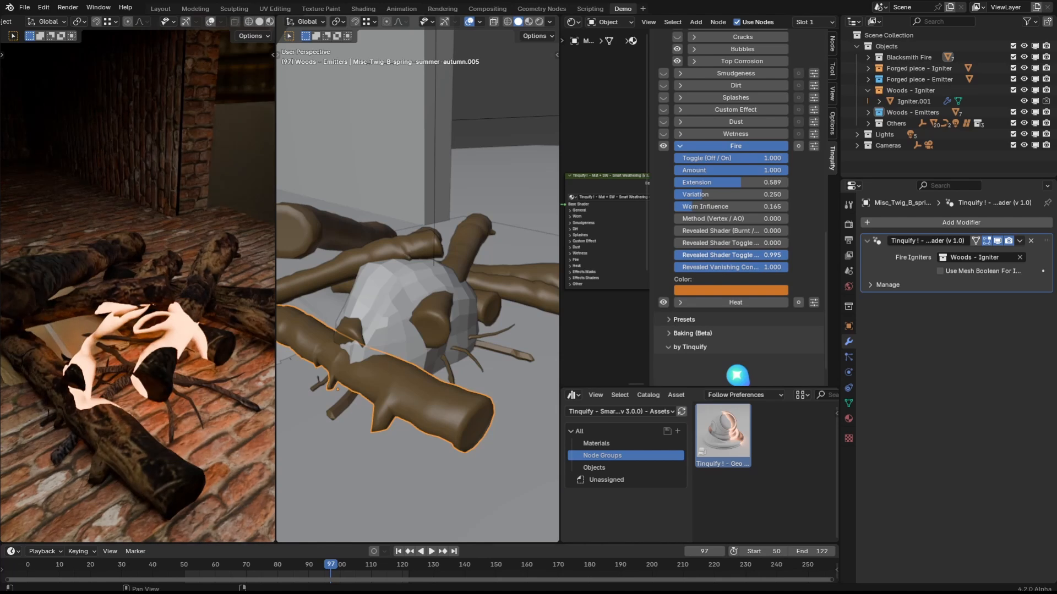
Move the igniter sphere away from the logs to check the surface revealed behind the fire edge, and restore its position
left_click(411, 284)
key("g")
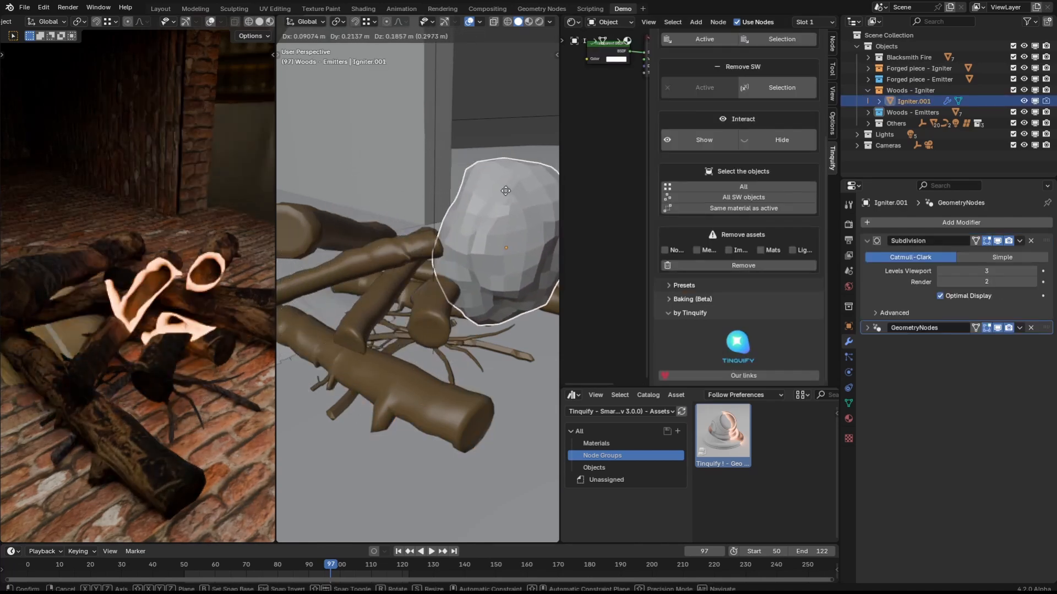
left_click(471, 244)
left_click(471, 244)
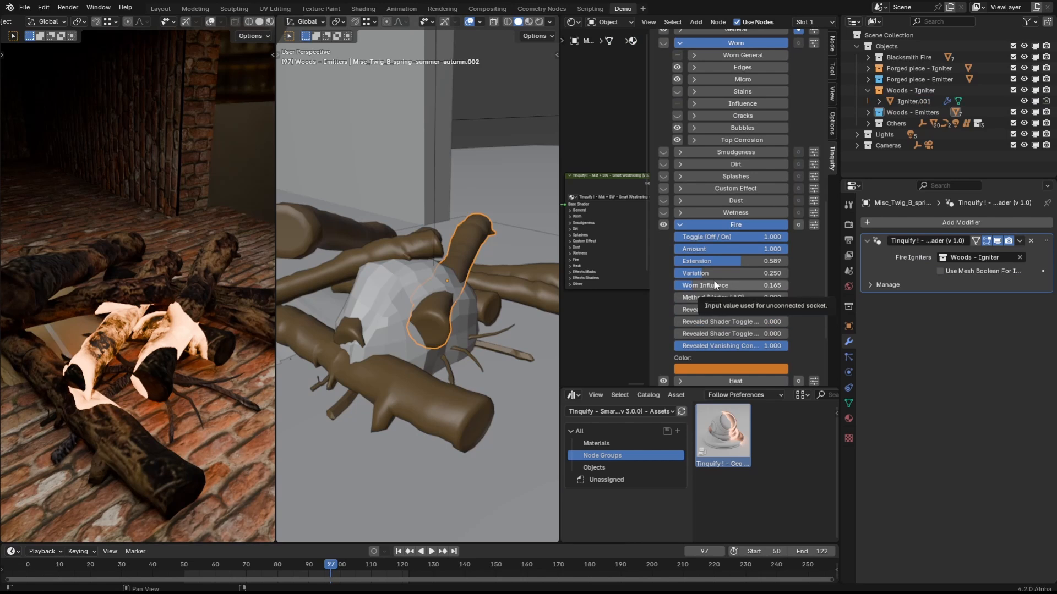
Unhide the hidden objects to bring back the Tinquify ! + Fire 2 flames, and view the campfire from several sides
left_click(492, 430)
key("alt+h")
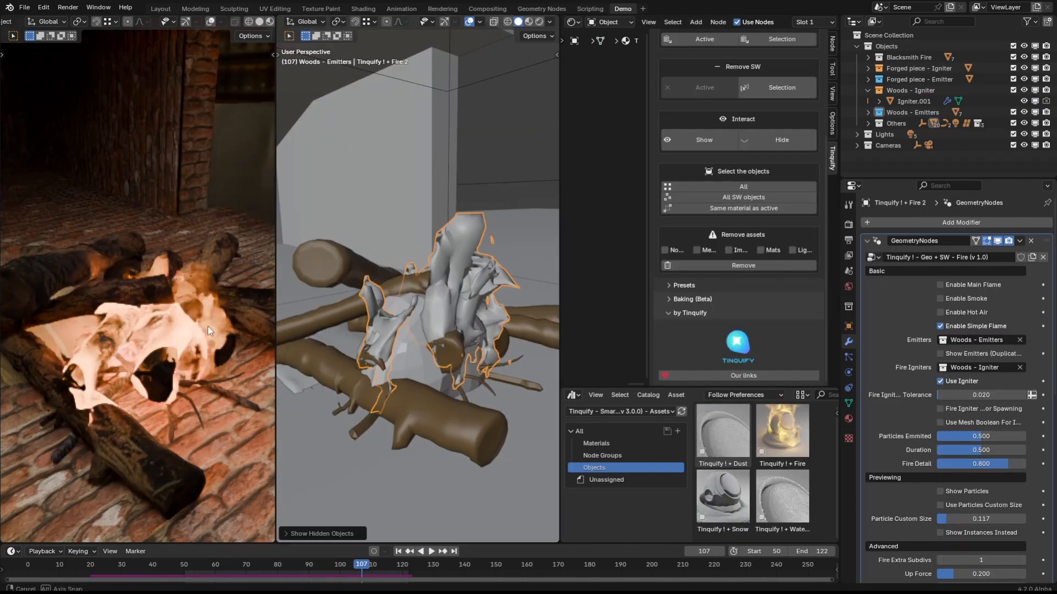
middle_click_drag(207, 326, 141, 312)
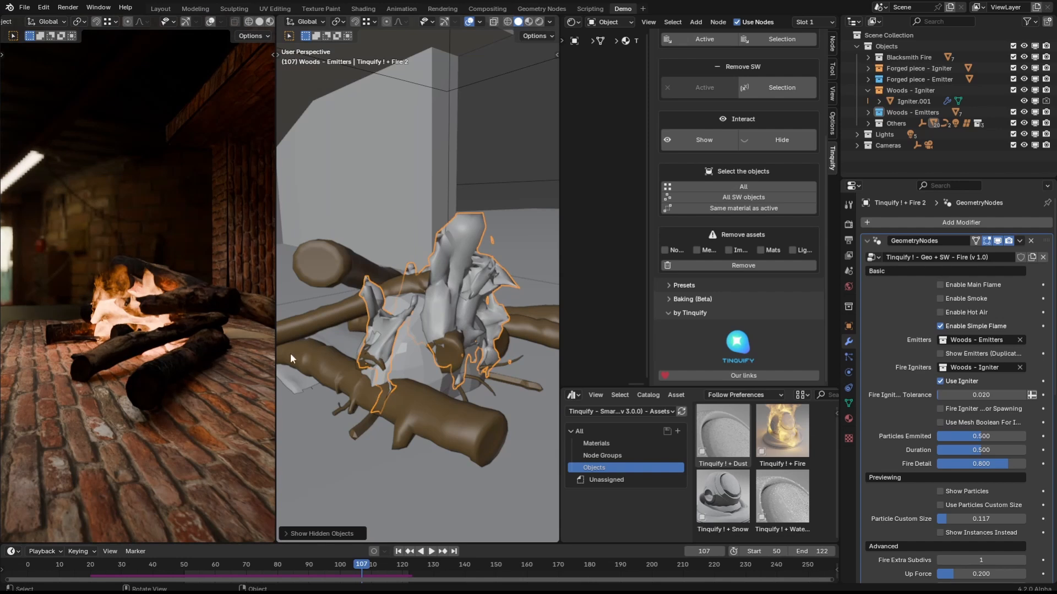
middle_click_drag(231, 355, 181, 259)
Hide the Area.002 light above the campfire
left_click(474, 80)
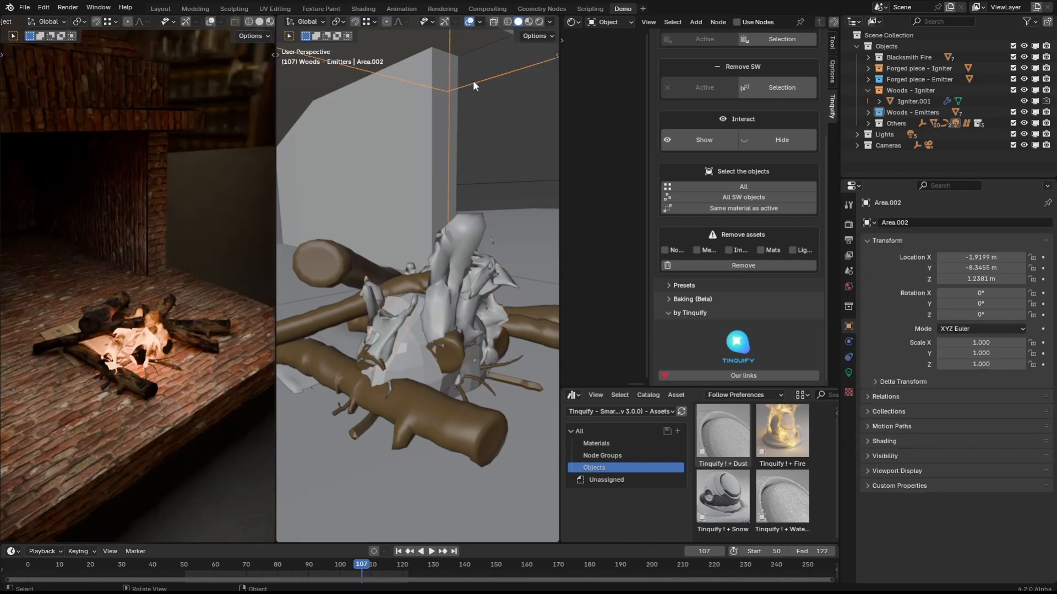
key("h")
scroll(986, 148, "down", 2)
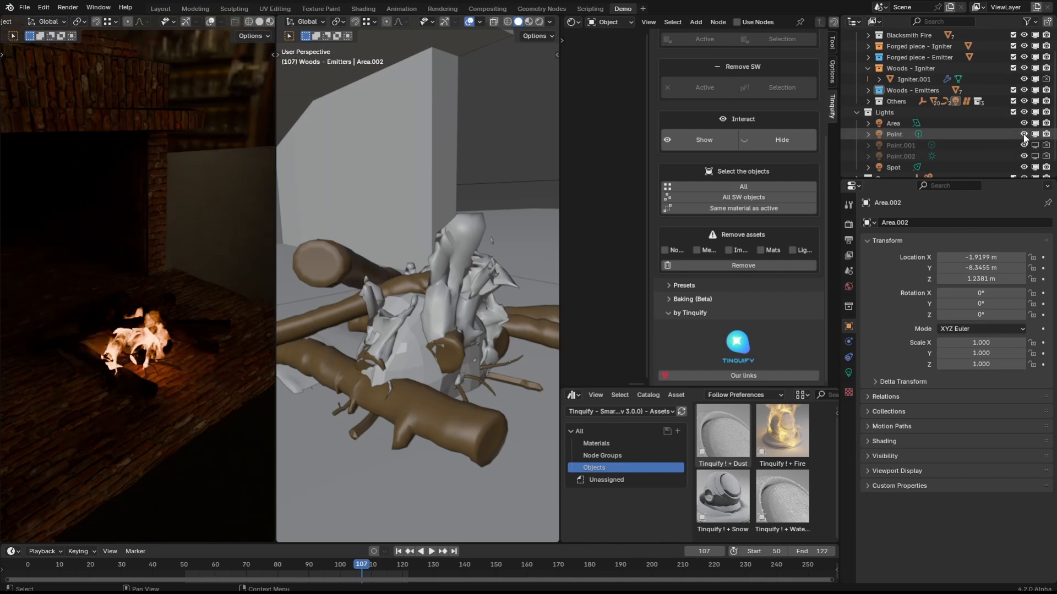
Play the animation to view the campfire flames and the hammered piece on the anvil, and stop playback
key("space")
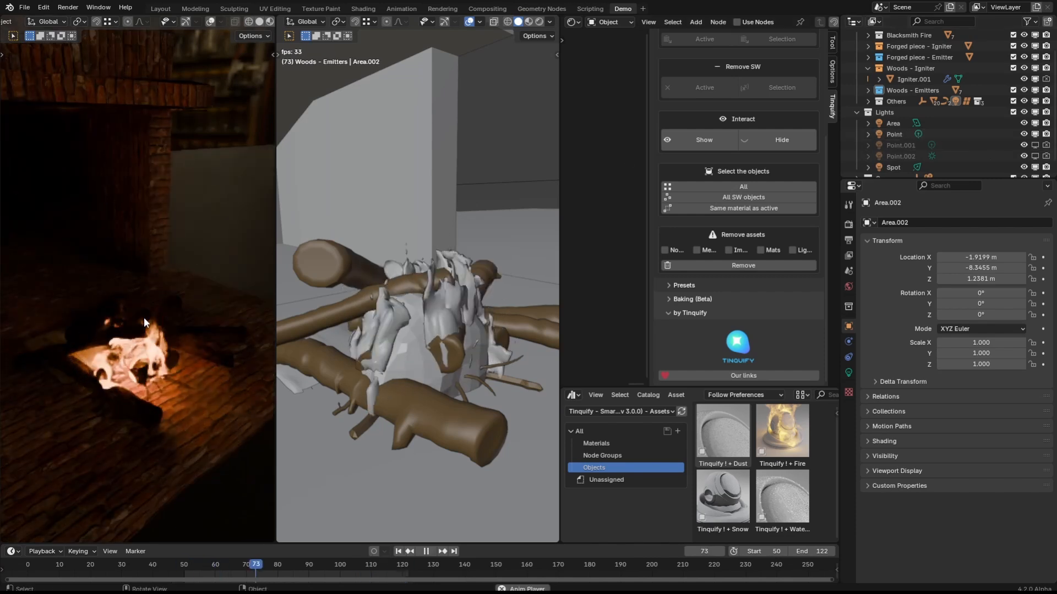
middle_click_drag(412, 240, 416, 317)
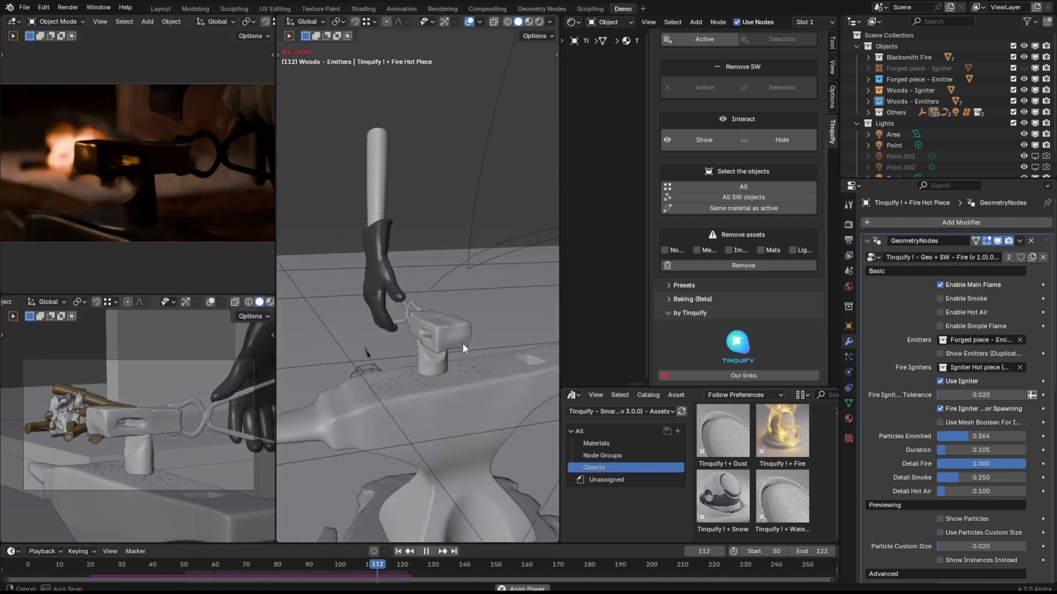
scroll(429, 361, "up", 1)
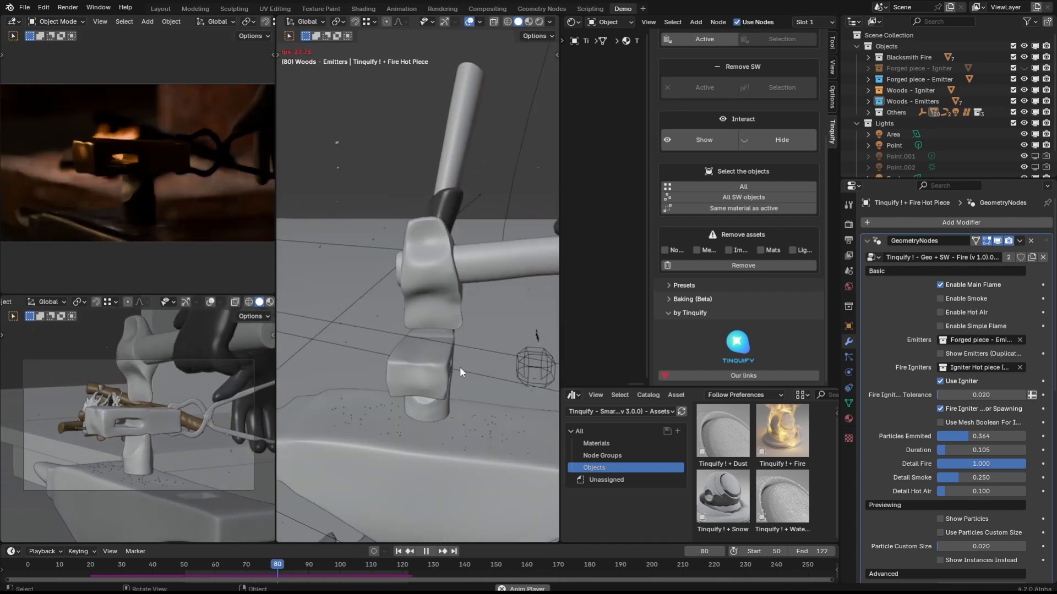
middle_click_drag(461, 366, 518, 408)
left_click(511, 398)
key("space")
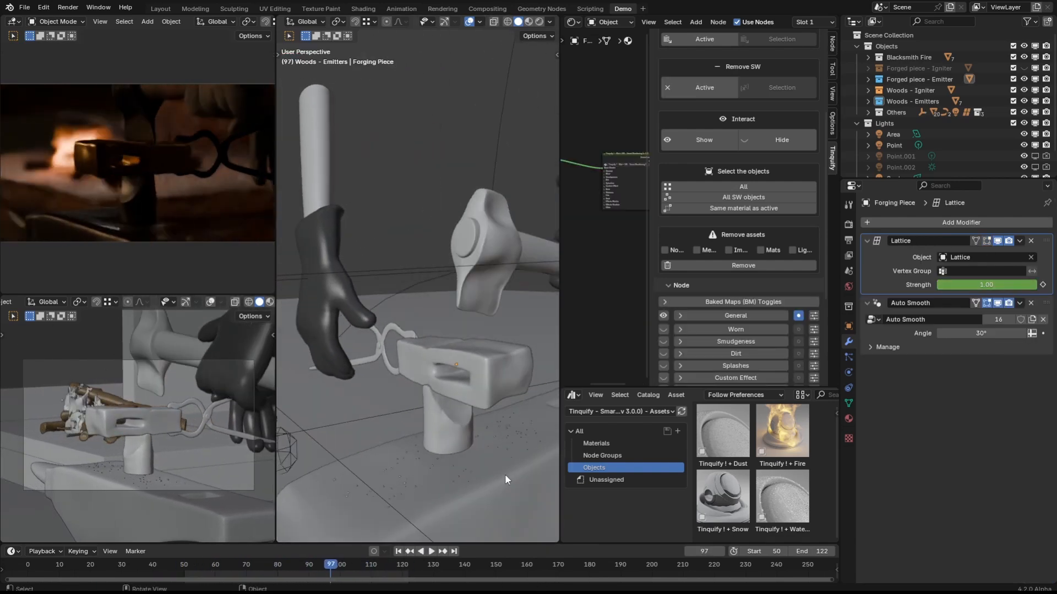
Turn on the Smart Weathering Heat effect for the forging piece on the anvil
left_click(510, 386)
scroll(715, 284, "down", 5)
left_click(663, 272)
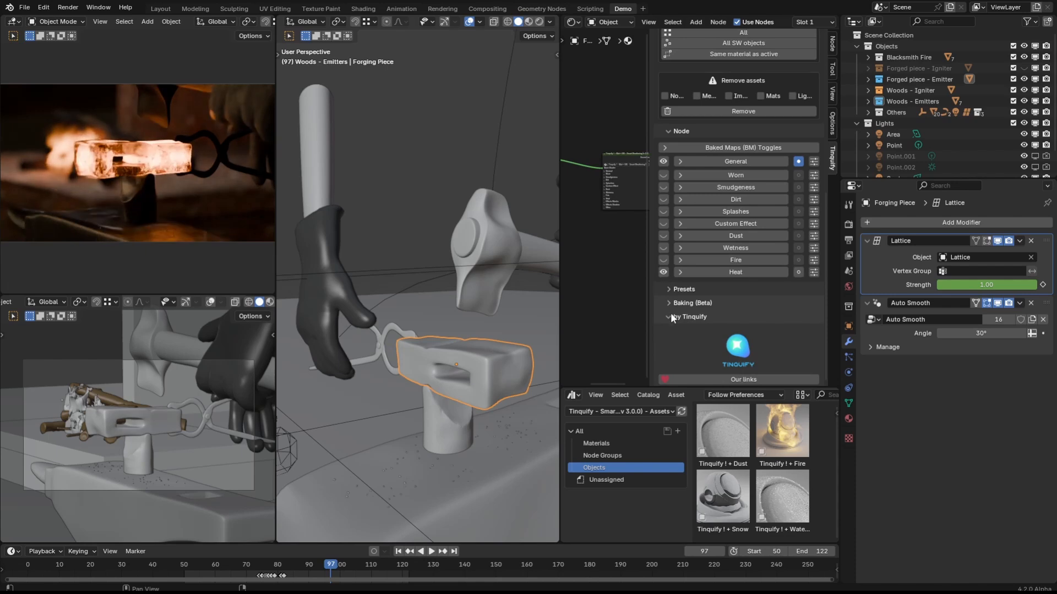
Adjust two of the Heat effect's settings to vary the glow on the forging piece
scroll(147, 154, "up", 3)
left_click(735, 271)
scroll(734, 272, "down", 3)
left_click_drag(785, 298, 703, 299)
left_click_drag(784, 262, 674, 262)
left_click(735, 202)
Set the forging piece's Worn Cracks to an Amount of about 0.476 and a Scale of about 0.774
left_click(742, 175)
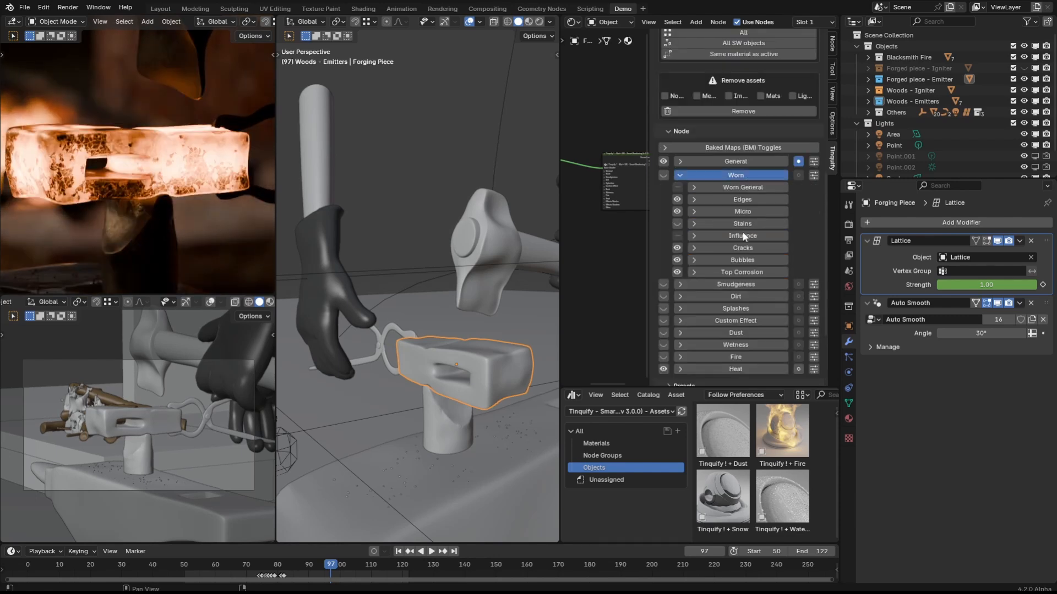
left_click(742, 247)
scroll(764, 272, "down", 1)
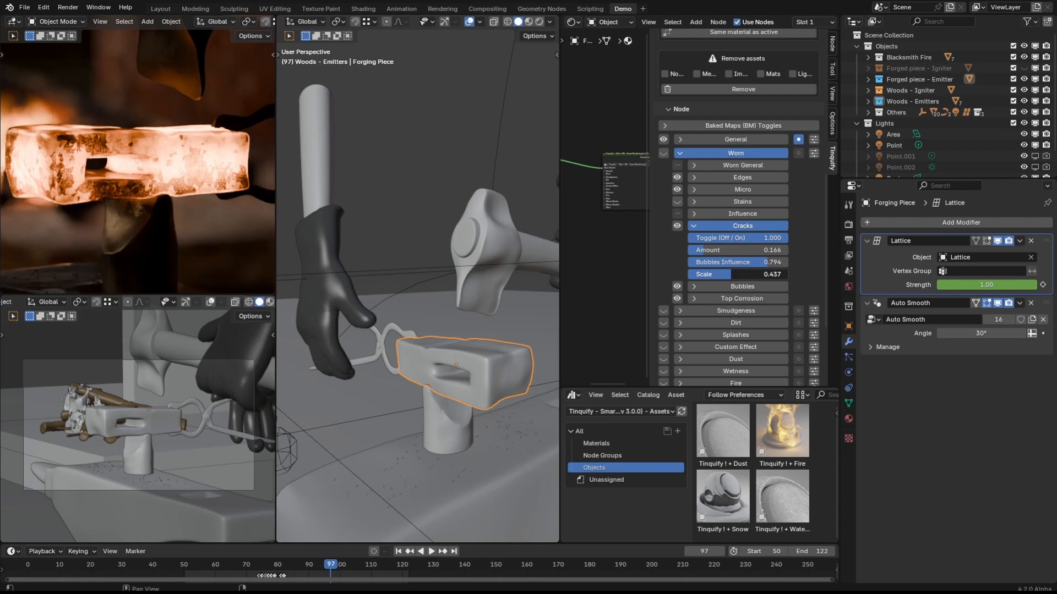
left_click_drag(719, 250, 734, 250)
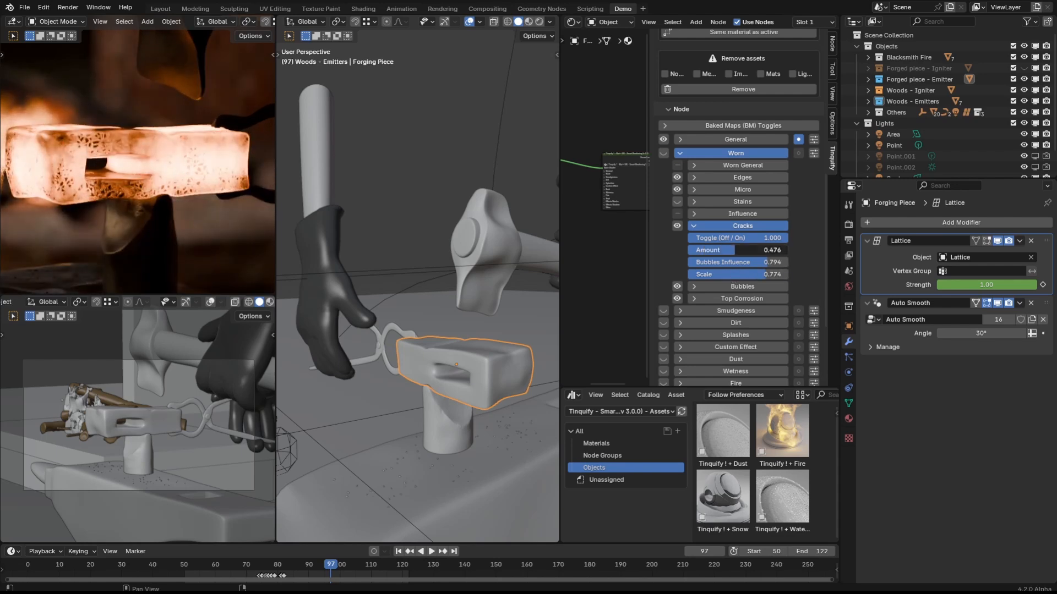
Play the animation and view the flames on the glowing forging piece from several sides
left_click(509, 328)
key("space")
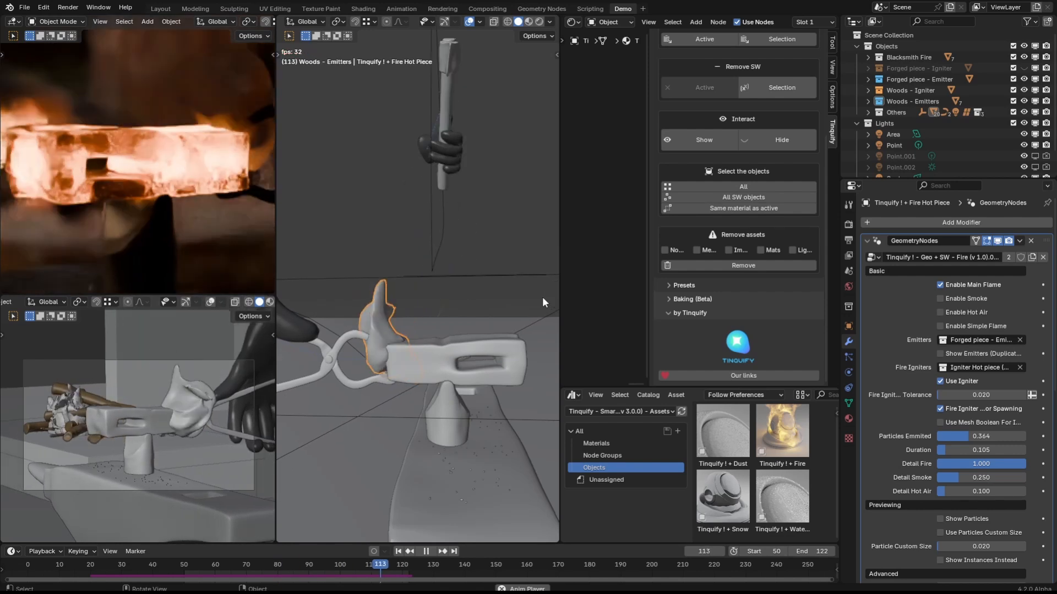
middle_click_drag(507, 284, 422, 454)
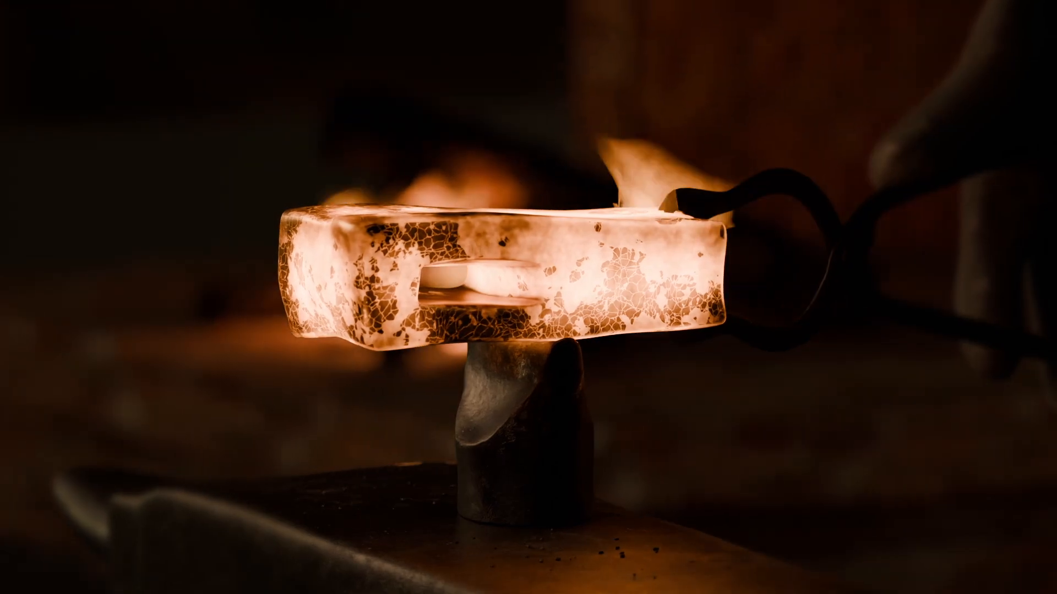